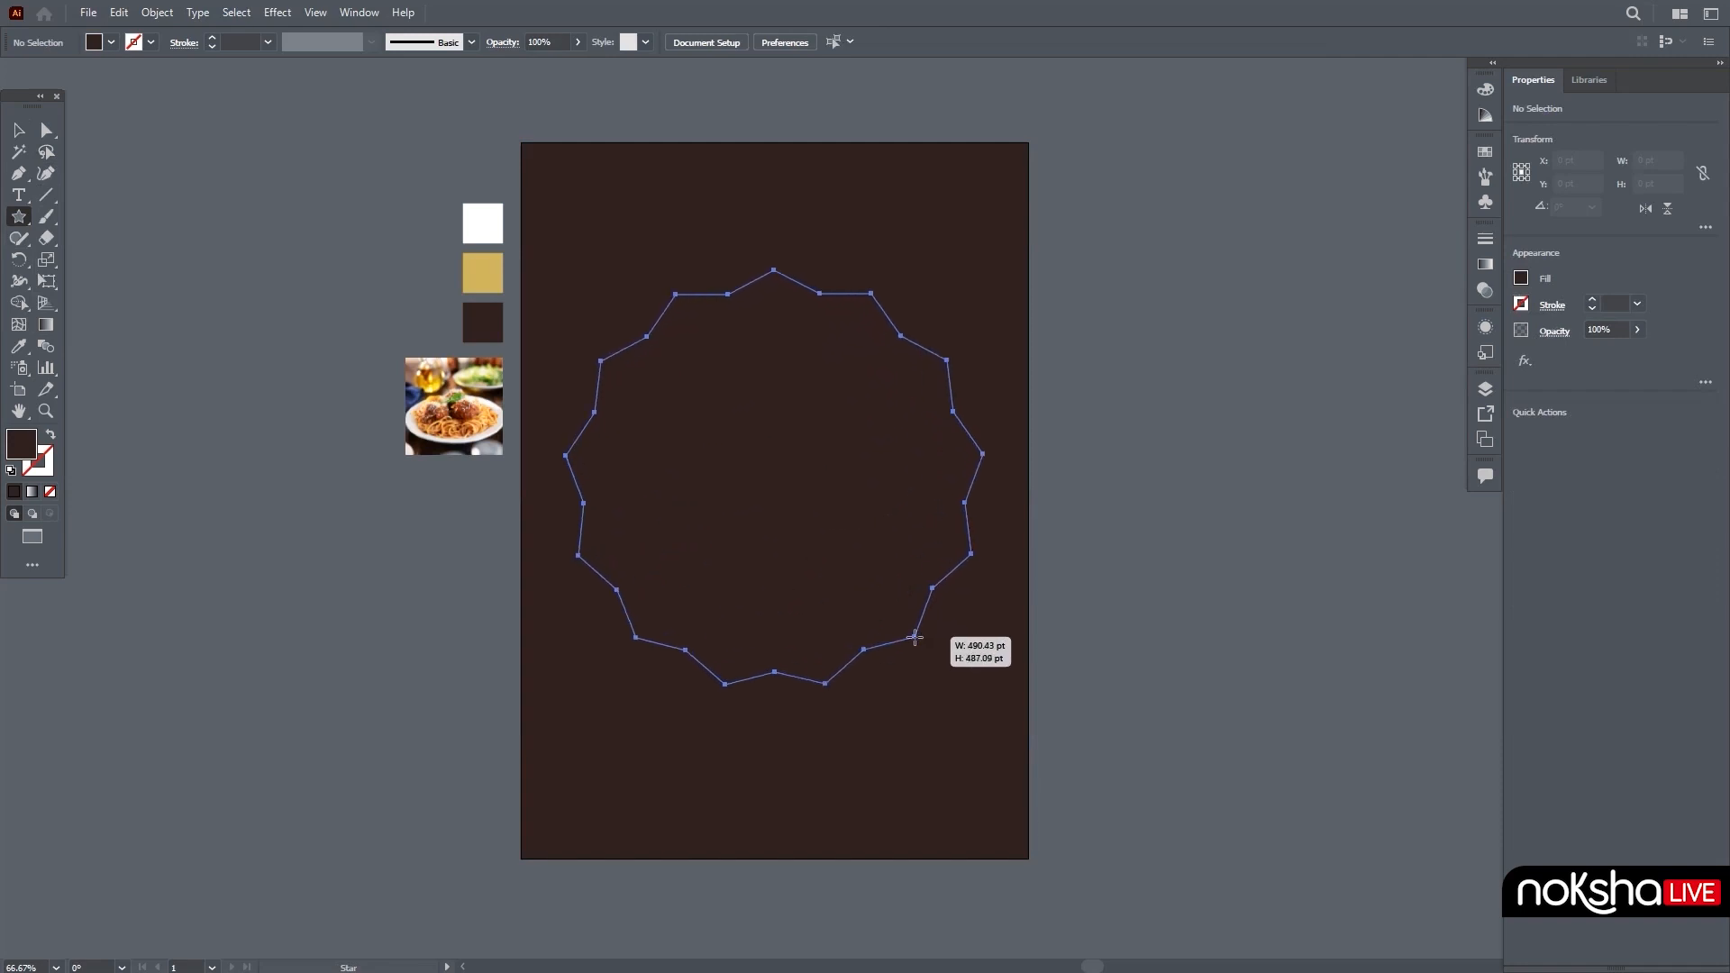
# Step: Draw an 11-pointed star about 485 × 489 pt in the middle of the artboard, with deep notches between the points
pyautogui.moveTo(915, 637); pyautogui.dragTo(915, 636)
pyautogui.press('Up')
pyautogui.press('Up')
pyautogui.press('Up')
pyautogui.press('Up')
pyautogui.press('Up')
pyautogui.press('Up')
pyautogui.press('Up')
pyautogui.press('Up')
pyautogui.press('Up')
pyautogui.press('Up')
pyautogui.press('Up')
pyautogui.press('Up')
pyautogui.press('Up')
pyautogui.press('Up')
pyautogui.press('Up')
pyautogui.press('Up')
pyautogui.press('Down')
pyautogui.press('Down')
pyautogui.press('Down')
pyautogui.press('Down')
pyautogui.press('Down')
pyautogui.press('Down')
pyautogui.press('Down')
pyautogui.press('Down')
pyautogui.press('Down')
pyautogui.press('Down')
pyautogui.press('Down')
pyautogui.press('Down')
pyautogui.press('Down')
pyautogui.press('Down')
pyautogui.press('Down')
pyautogui.press('Down')
pyautogui.press('Down')
pyautogui.press('Down')
pyautogui.press('Down')
pyautogui.press('Down')
pyautogui.press('Down')
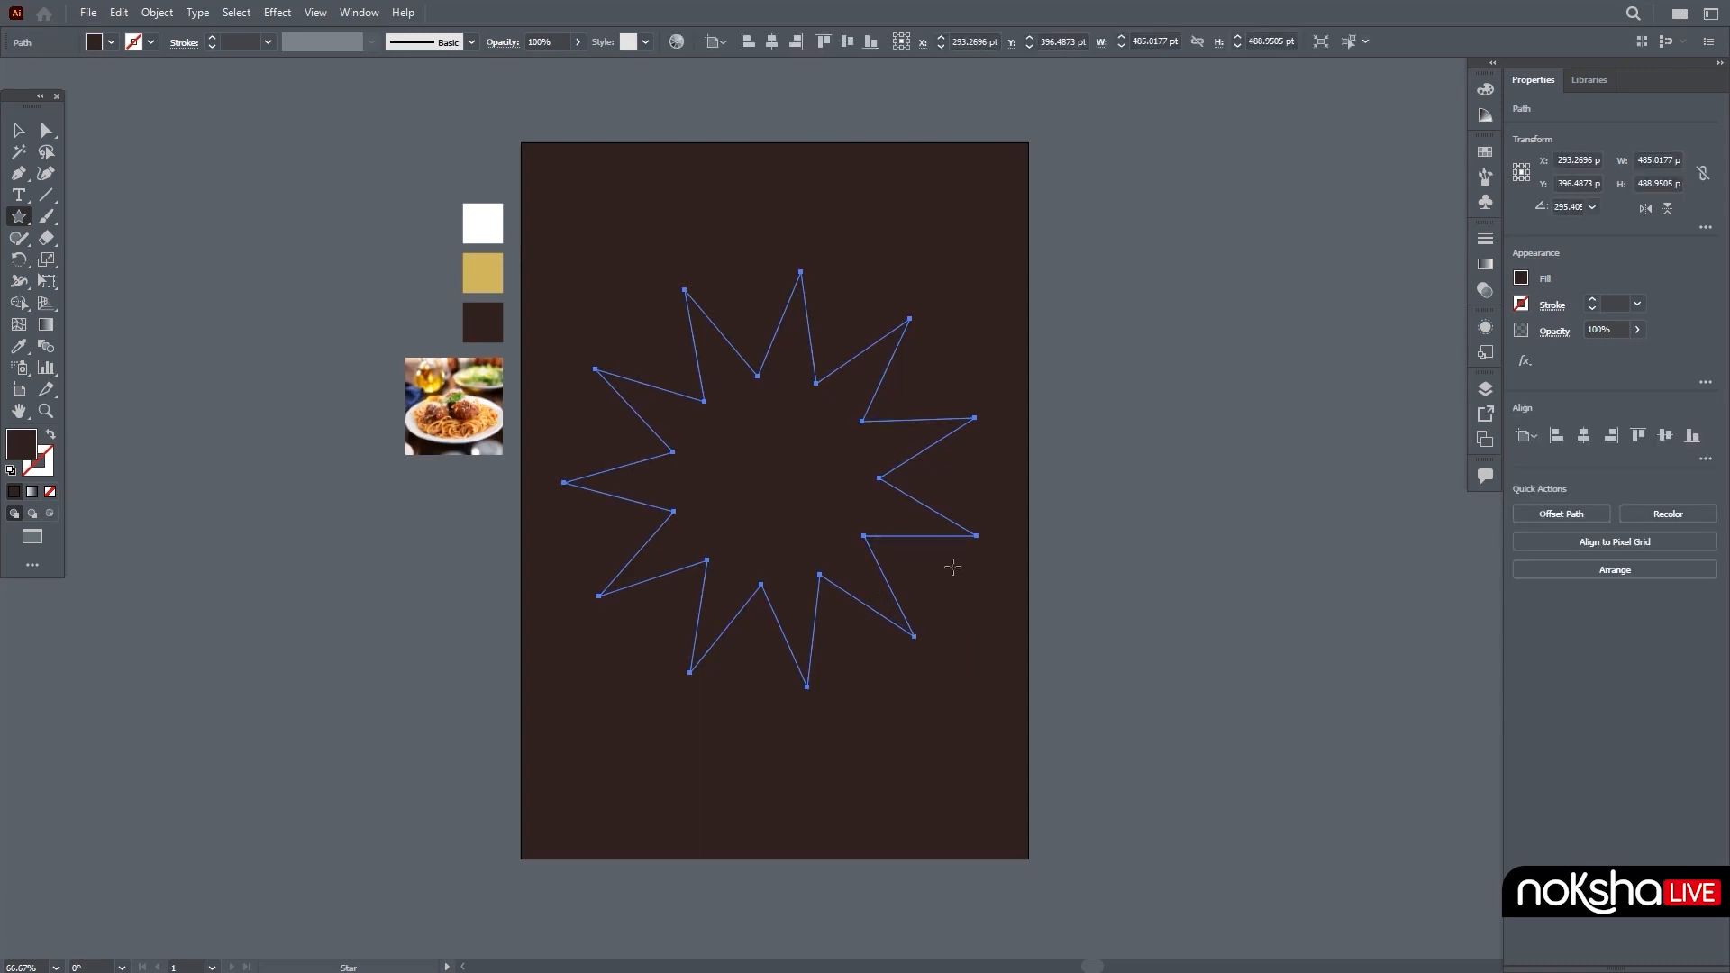
# Step: Fill the star with the white sample colour and round all its corners by about 25 pt
pyautogui.click(19, 347)
pyautogui.click(483, 222)
pyautogui.click(47, 131)
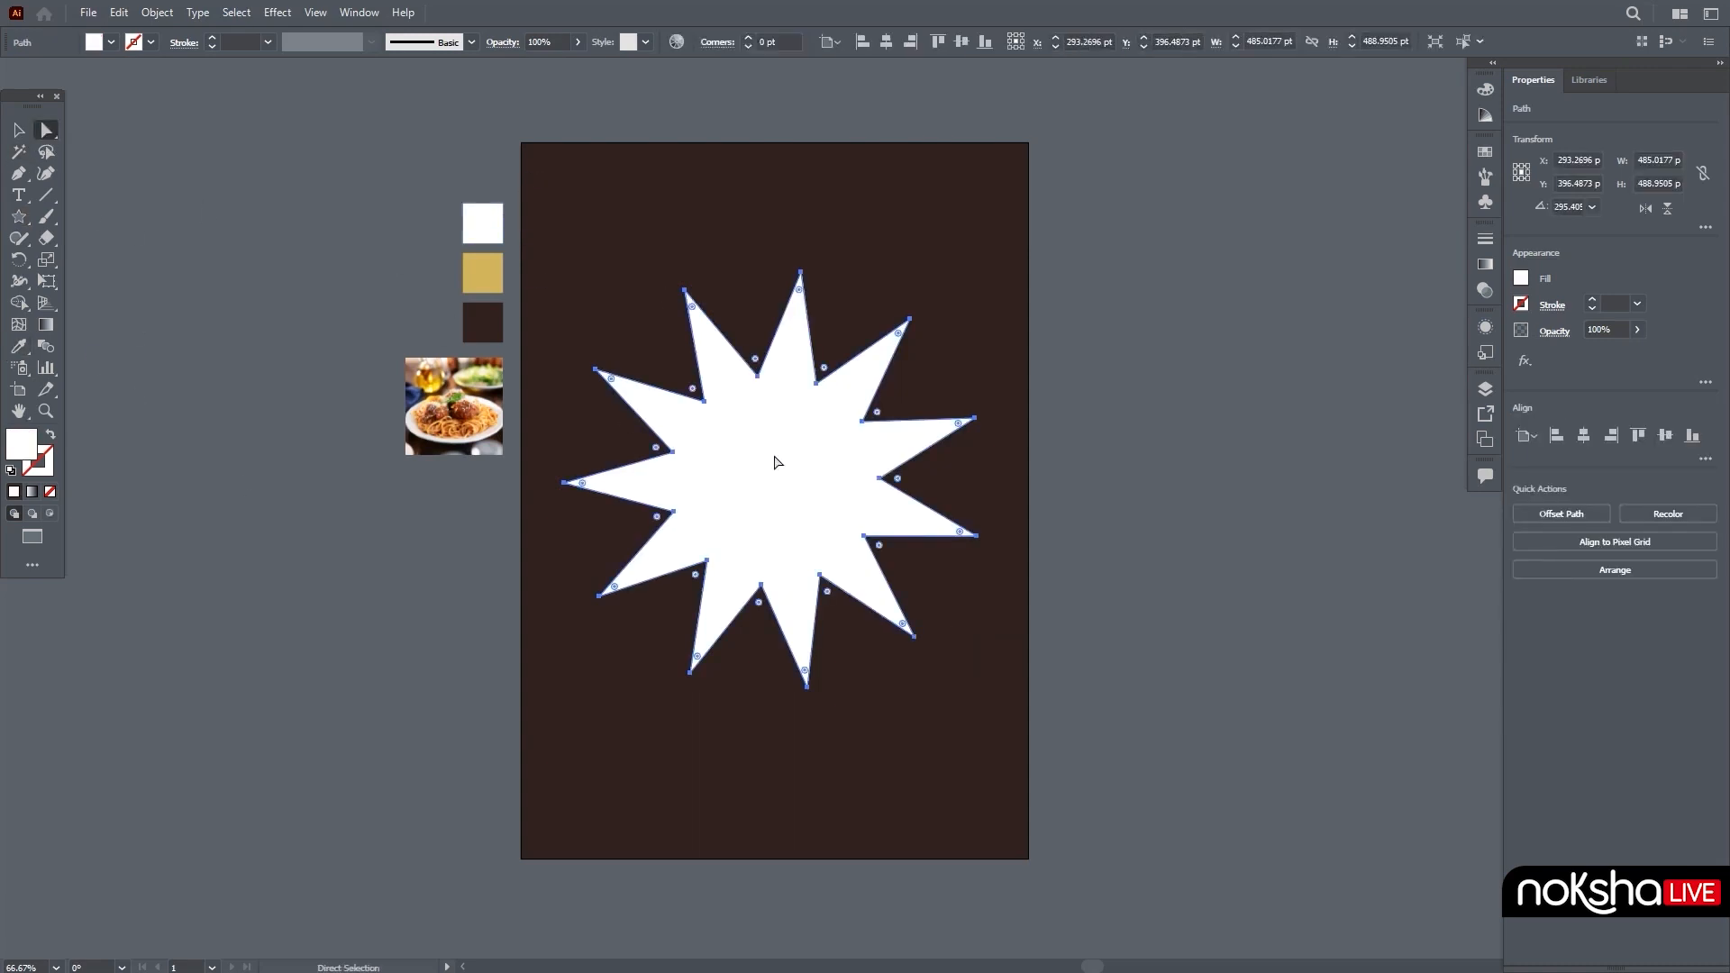
pyautogui.moveTo(694, 313); pyautogui.dragTo(721, 379)
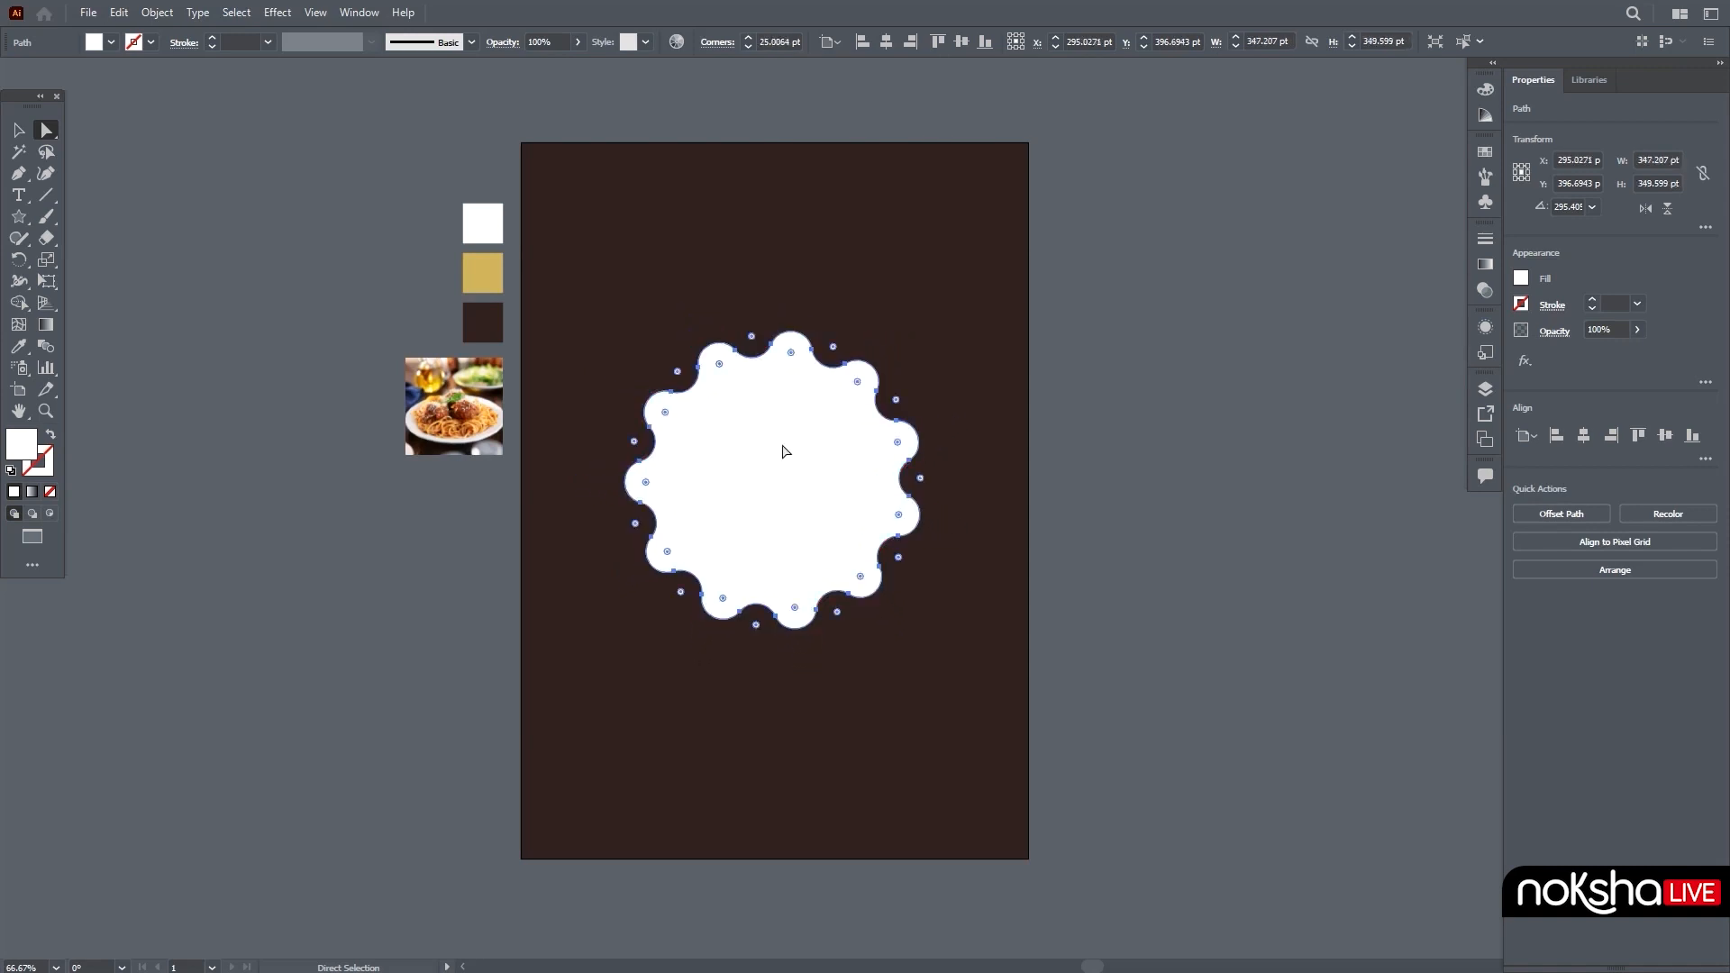
pyautogui.click(18, 131)
pyautogui.click(910, 664)
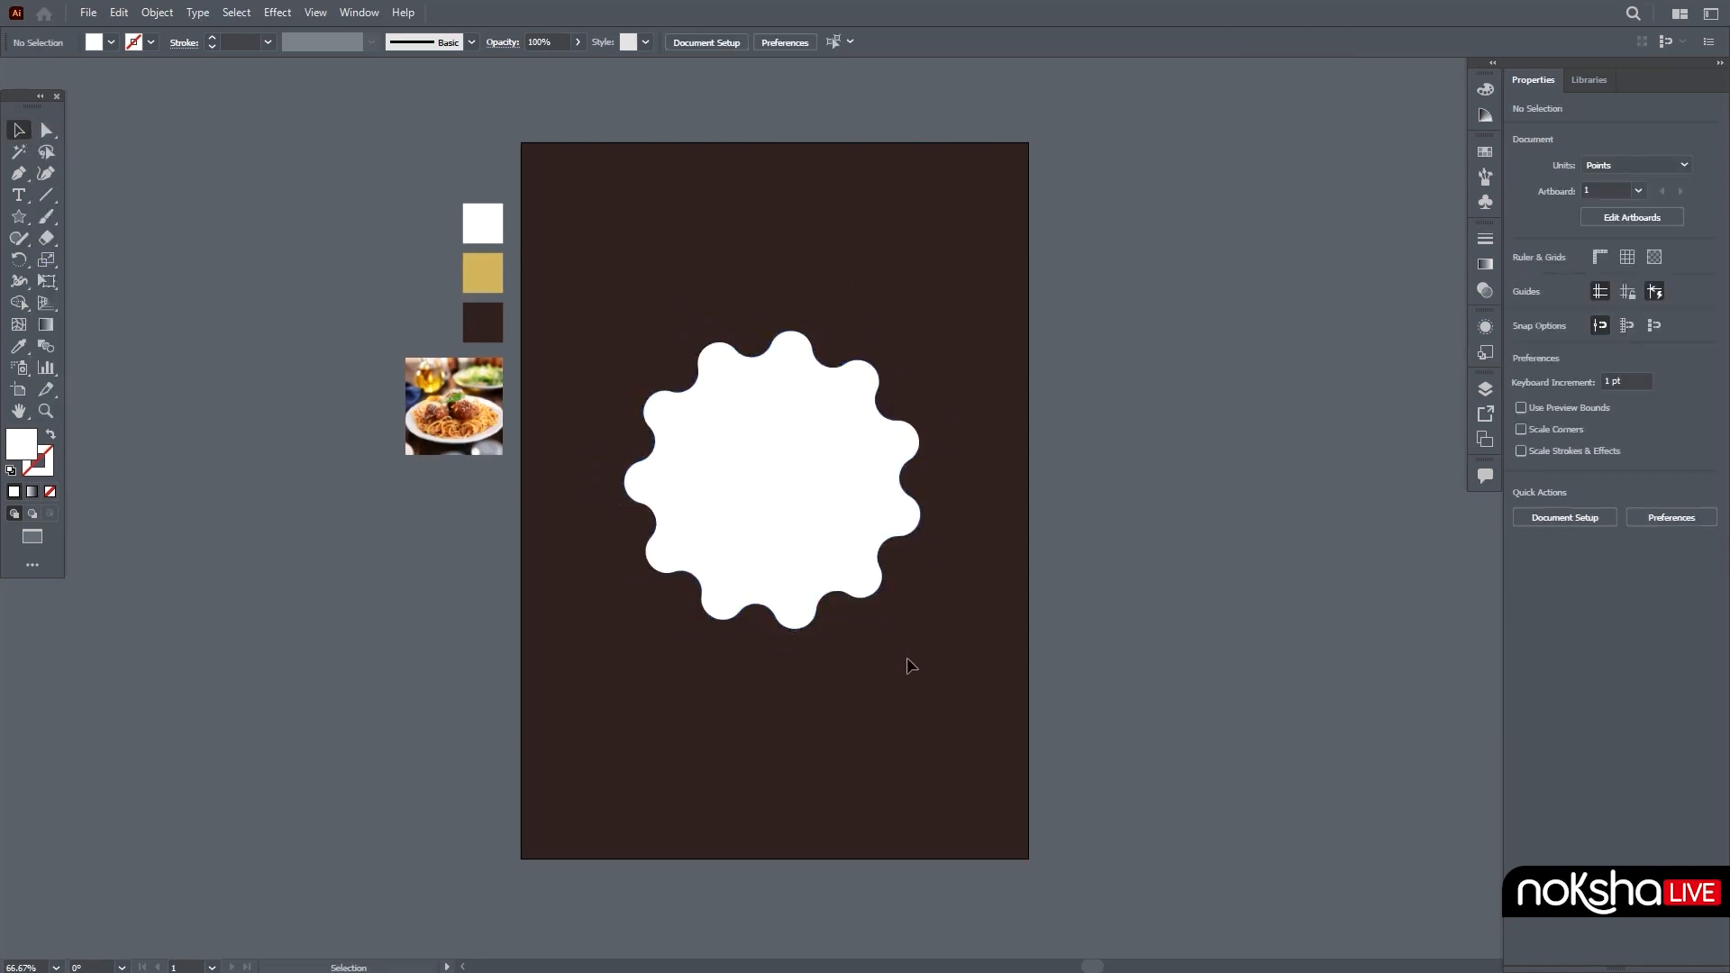
# Step: Enlarge the food photo to about 384 pt square over the scalloped shape and arrange it behind the shape
pyautogui.moveTo(466, 430); pyautogui.dragTo(1007, 649)
pyautogui.rightClick(1155, 604)
pyautogui.click(1410, 826)
pyautogui.hotkey('ctrl', '[')
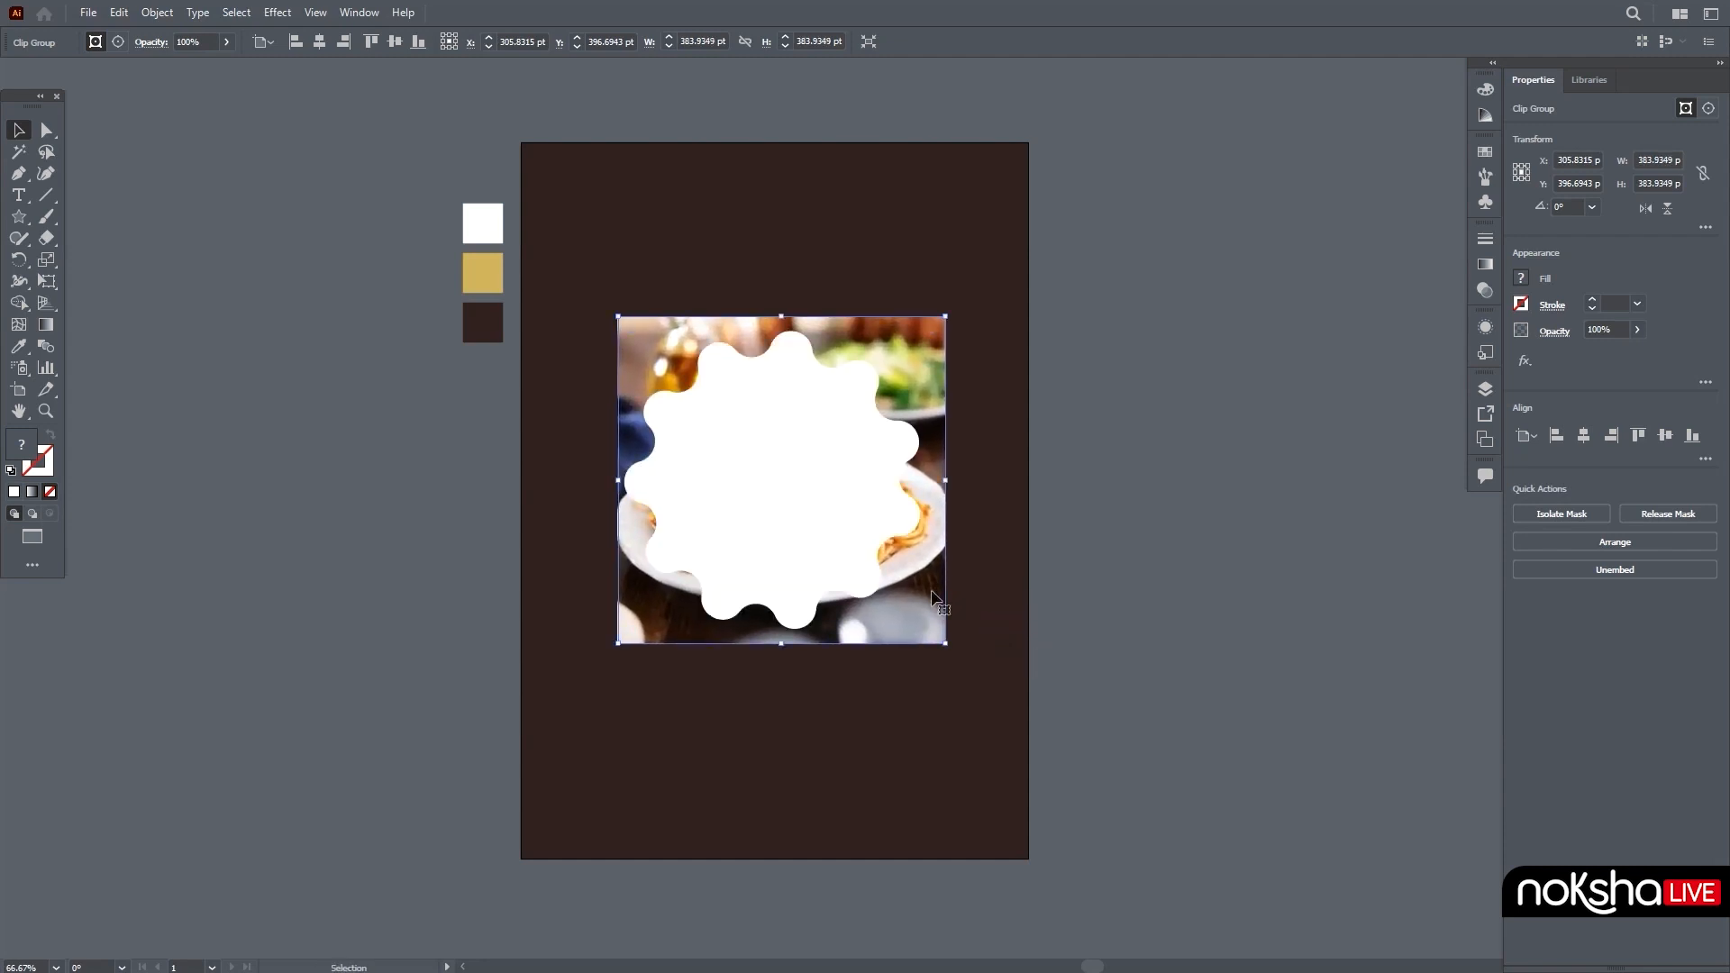
# Step: Enlarge the white scalloped shape to about 373 × 376 pt centred over the photo and clip the photo to it
pyautogui.click(780, 475)
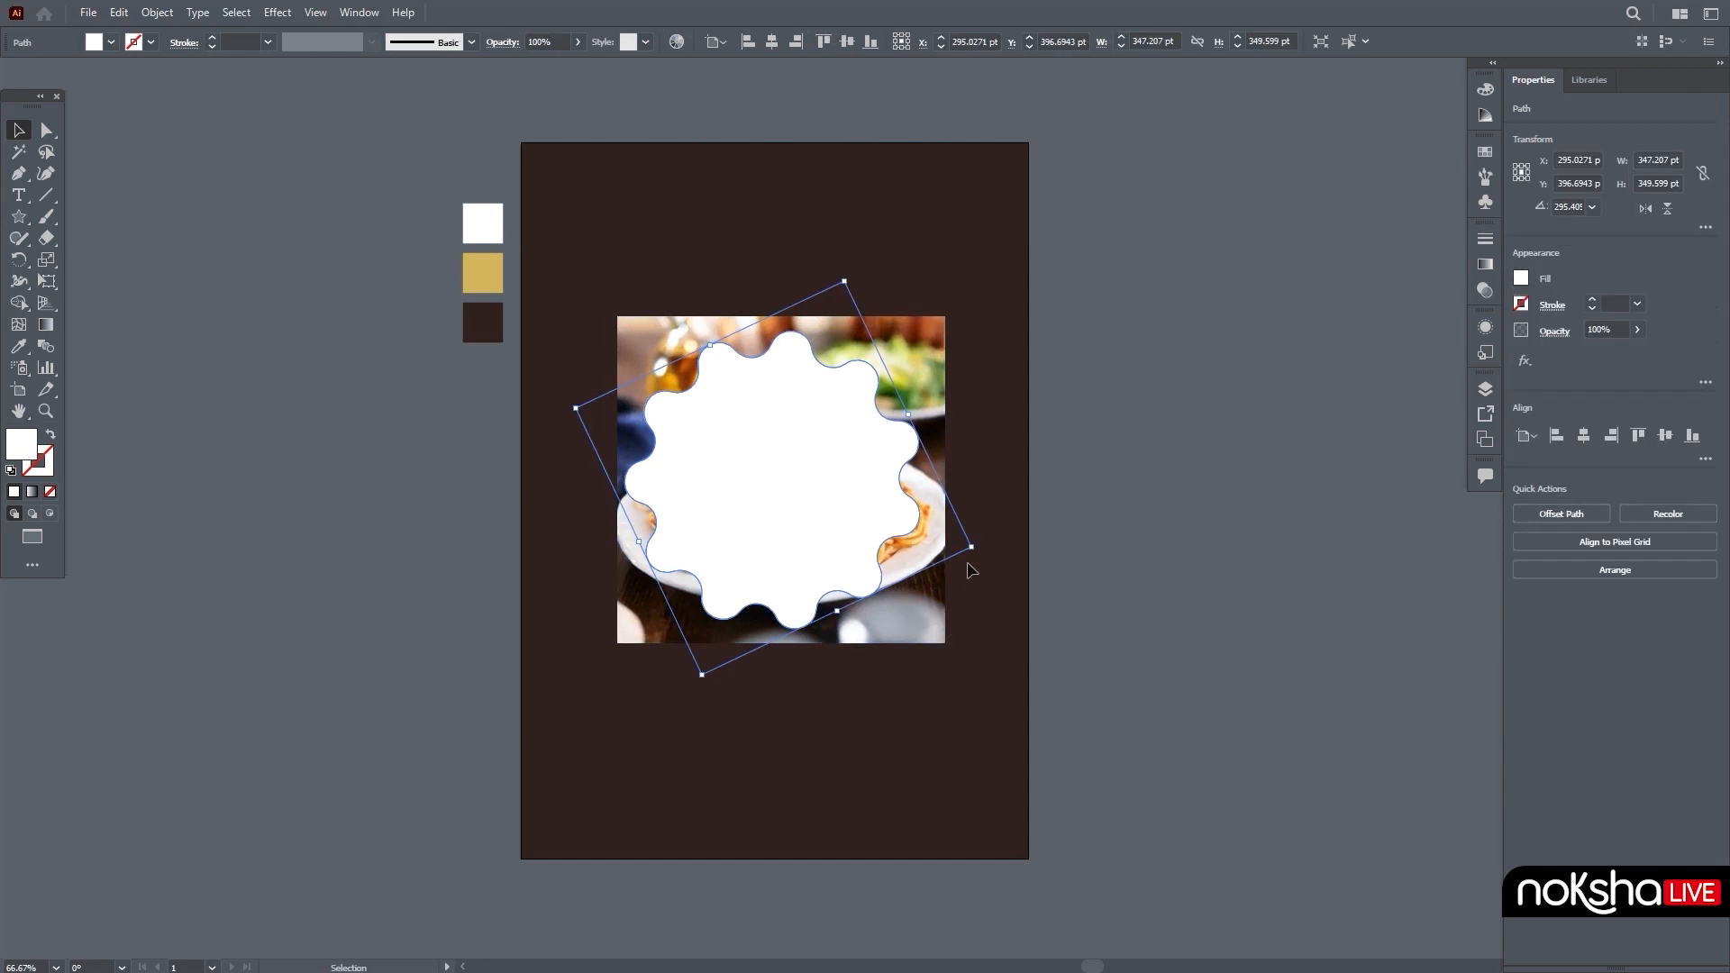
pyautogui.moveTo(973, 546); pyautogui.dragTo(997, 551)
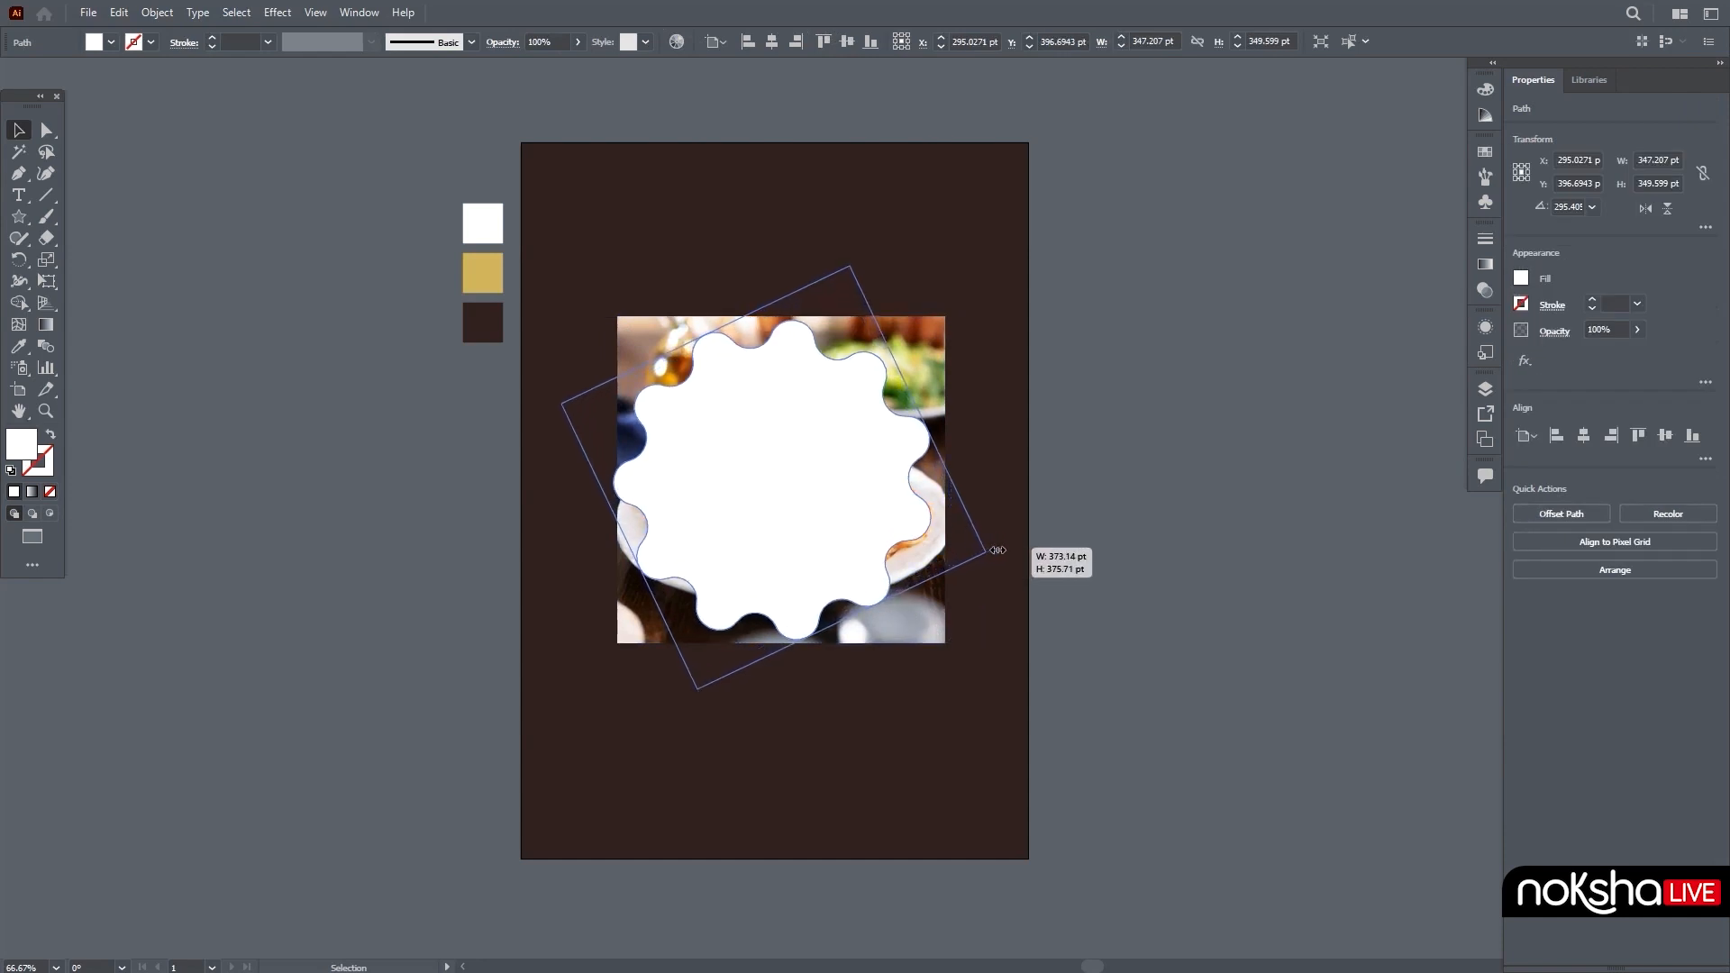
pyautogui.moveTo(881, 555); pyautogui.dragTo(885, 543)
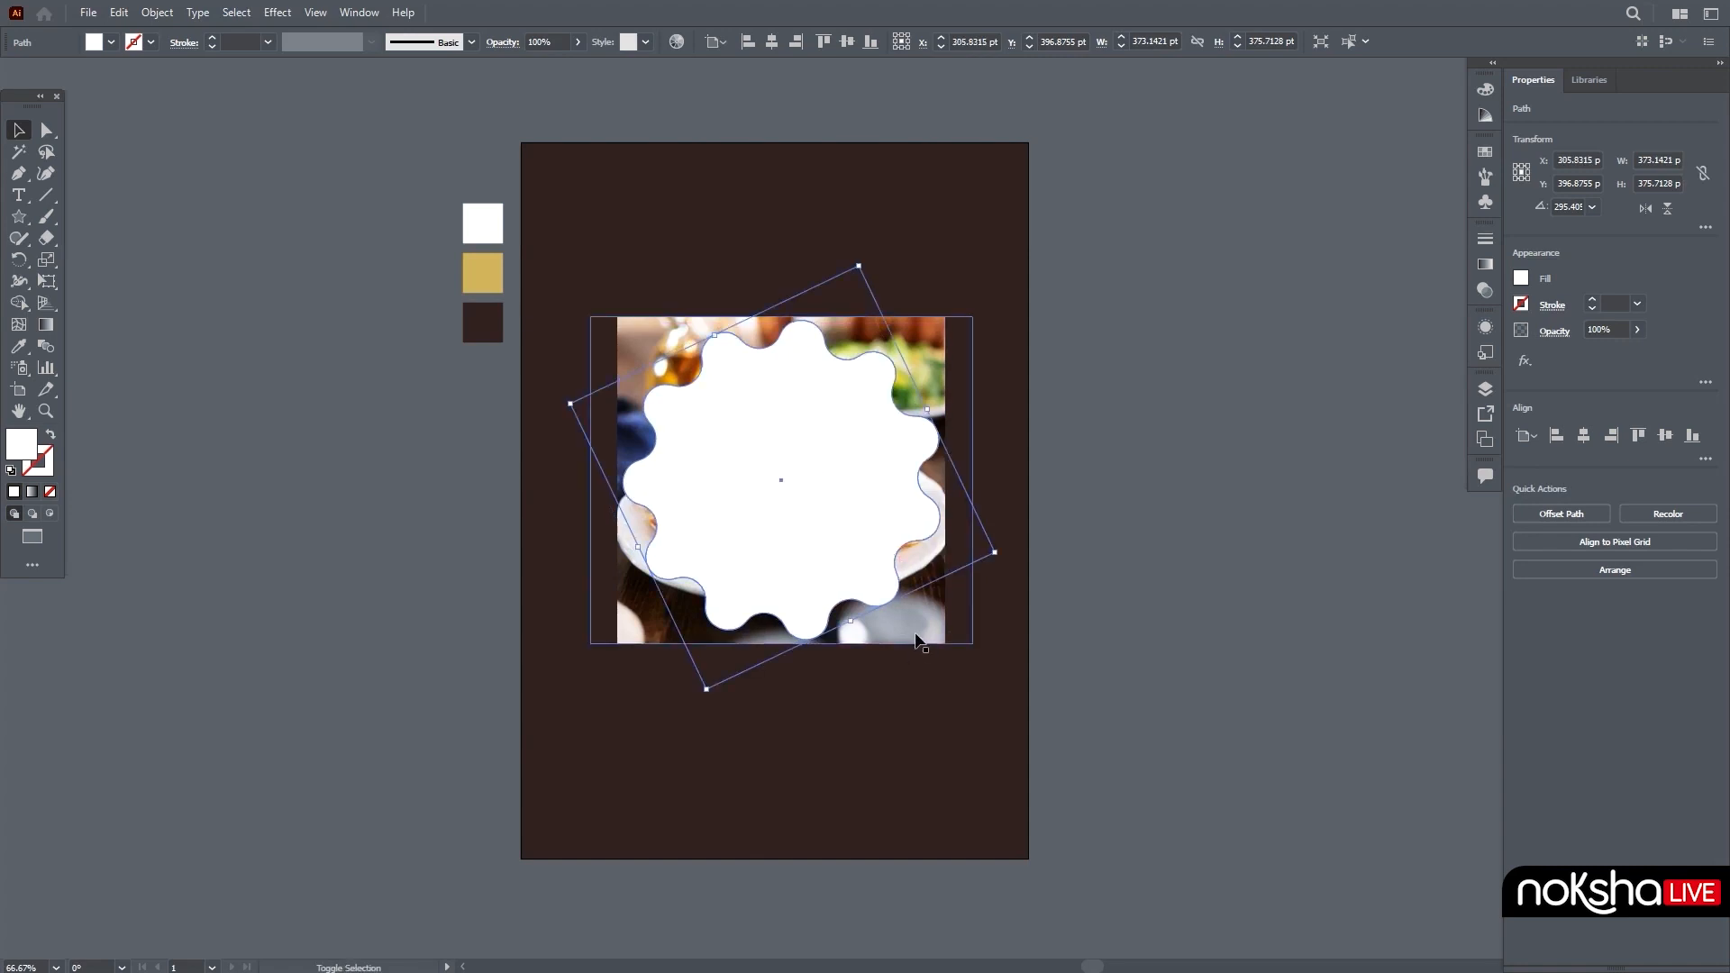
pyautogui.keyDown('shift'); pyautogui.click(915, 640); pyautogui.keyUp('shift')
pyautogui.hotkey('ctrl', '7')
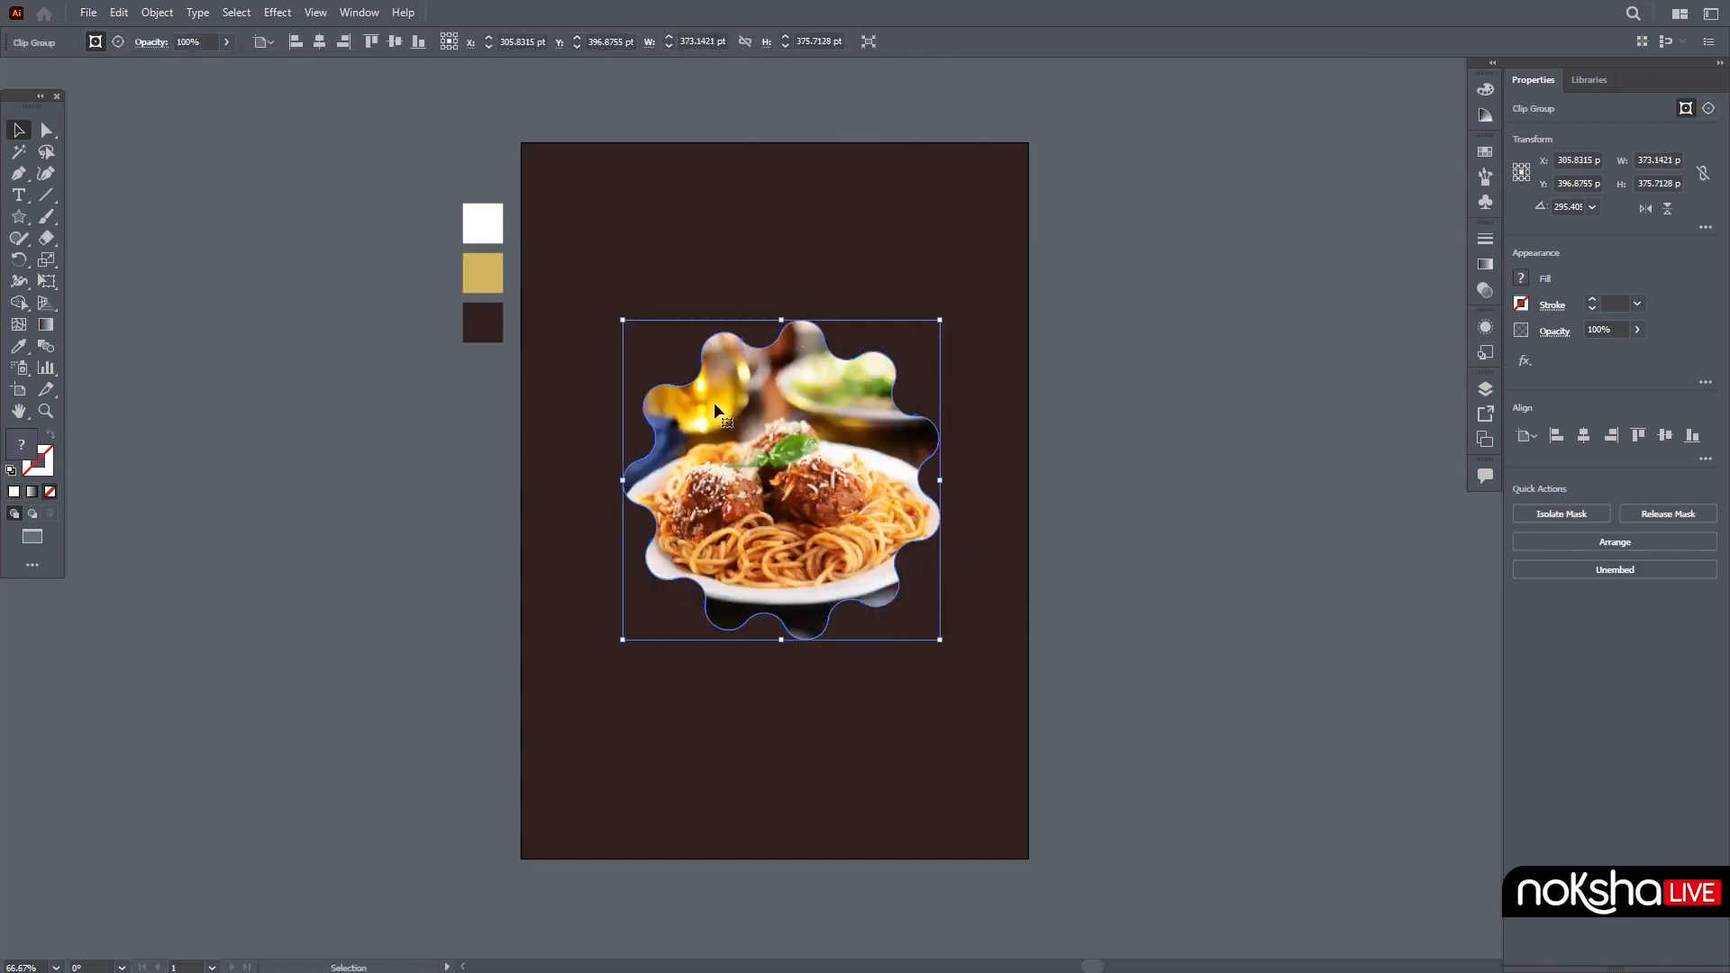
# Step: Enlarge the scalloped photo to about 551 × 554 pt over the artboard's upper-left corner and duplicate it beside the artboard
pyautogui.moveTo(789, 526); pyautogui.dragTo(673, 351)
pyautogui.moveTo(820, 470); pyautogui.dragTo(893, 542)
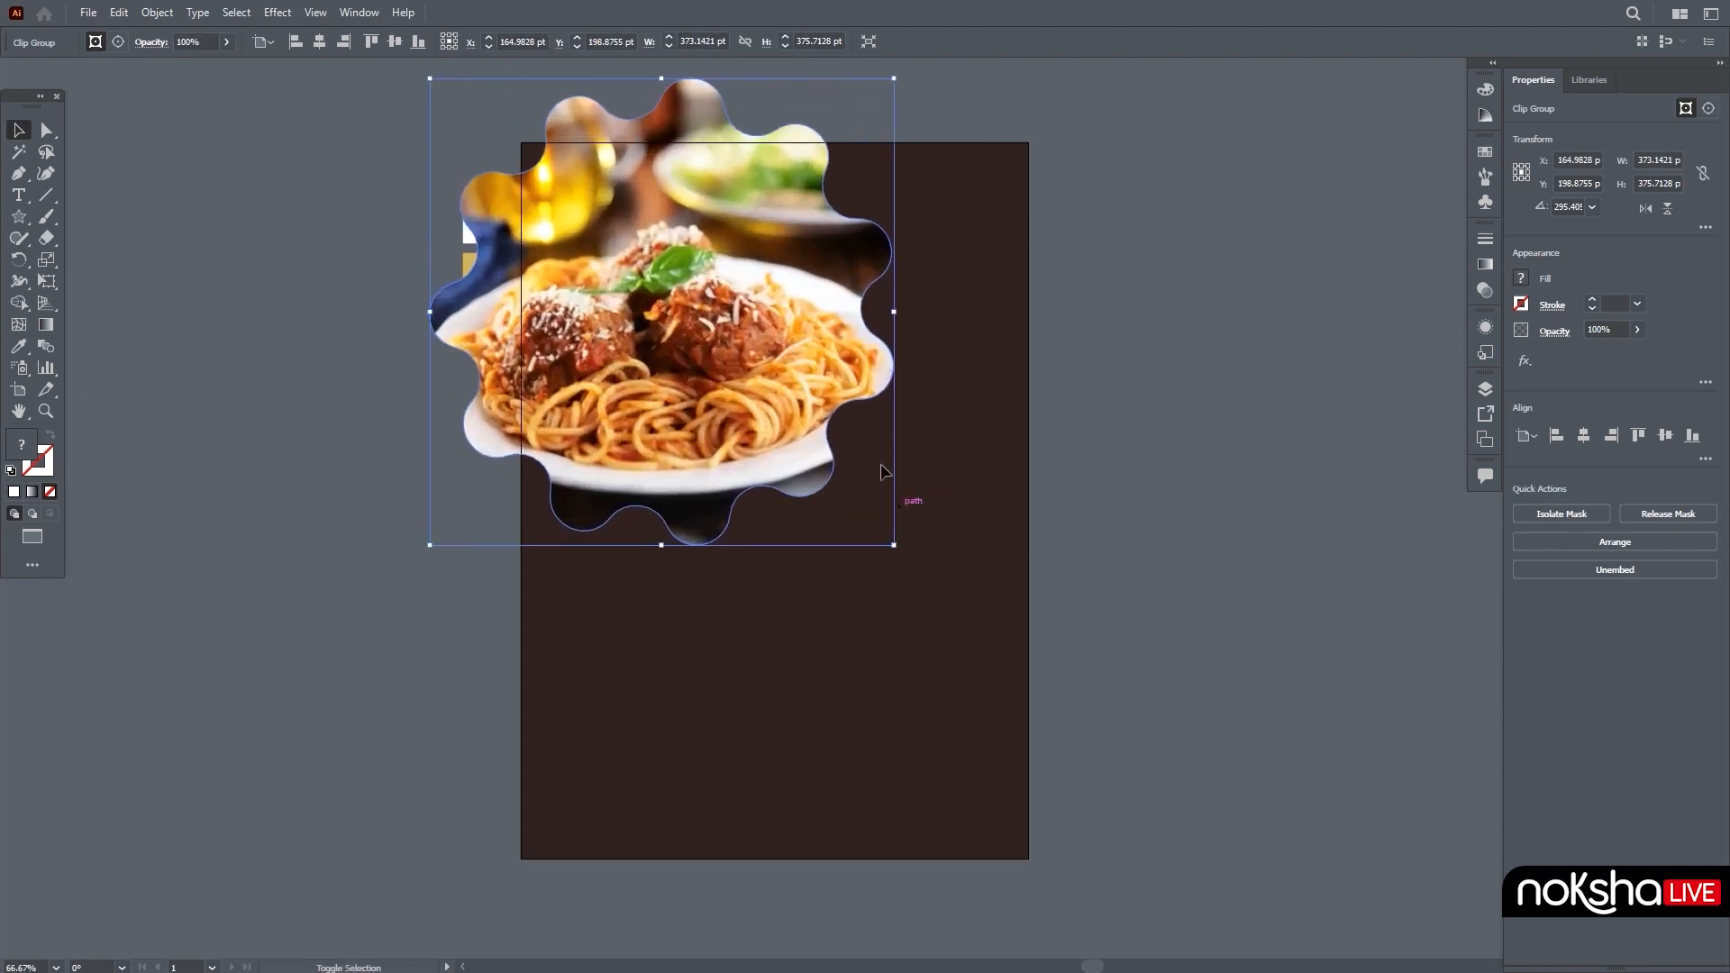
pyautogui.moveTo(762, 349); pyautogui.dragTo(739, 330)
pyautogui.moveTo(875, 536)
pyautogui.mouseDown()
pyautogui.moveTo(898, 542)
pyautogui.moveTo(882, 538)
pyautogui.mouseUp()
pyautogui.moveTo(737, 396); pyautogui.dragTo(1386, 552)
pyautogui.click(984, 501)
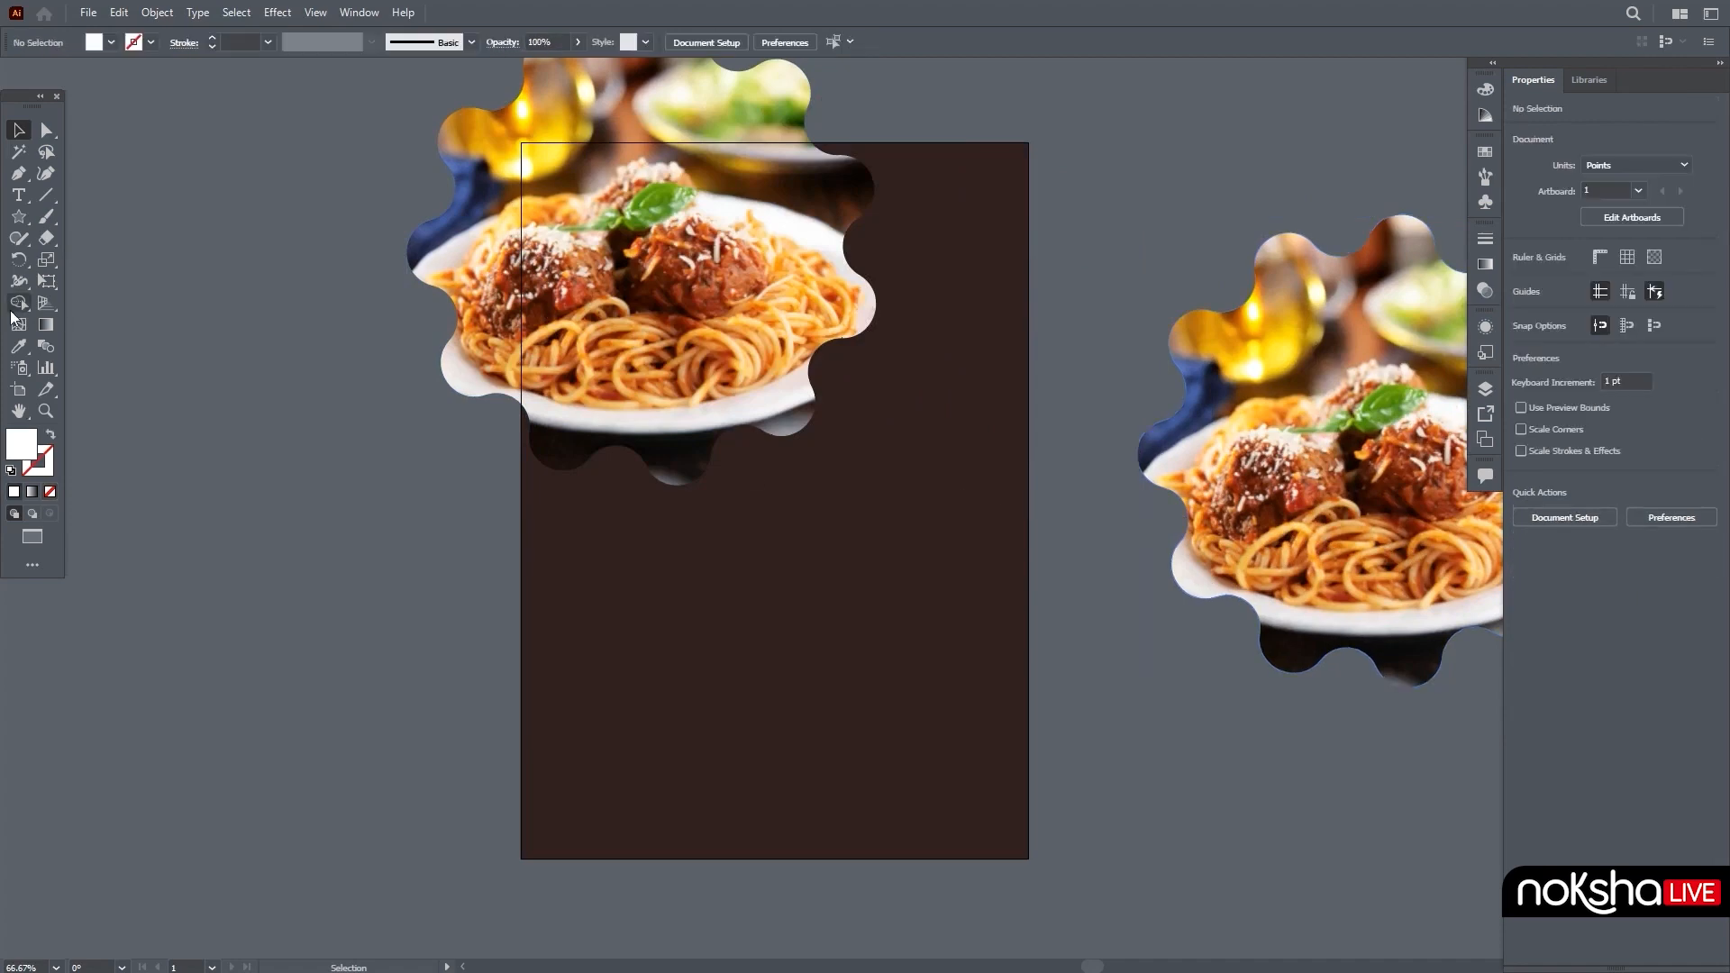
# Step: Draw a rectangle from the artboard's upper-left corner over the scalloped photo and use it to clip the overhanging parts
pyautogui.click(18, 218)
pyautogui.click(79, 218)
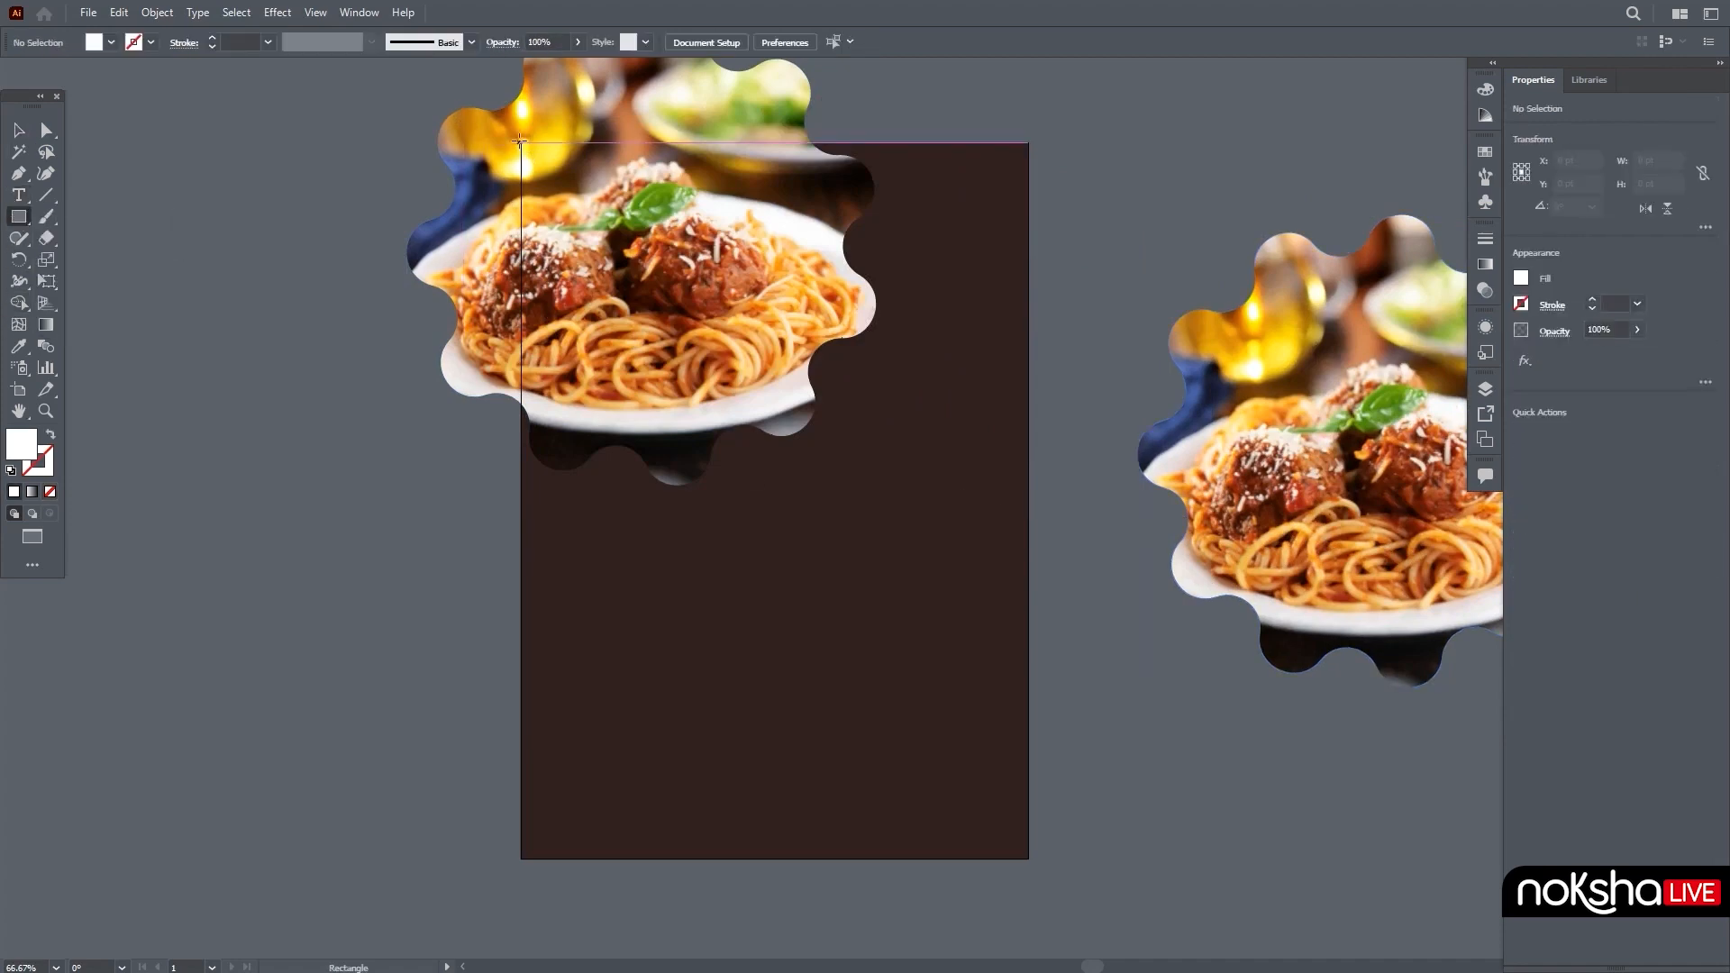
pyautogui.moveTo(521, 142); pyautogui.dragTo(912, 501)
pyautogui.click(18, 130)
pyautogui.moveTo(360, 60); pyautogui.dragTo(919, 494)
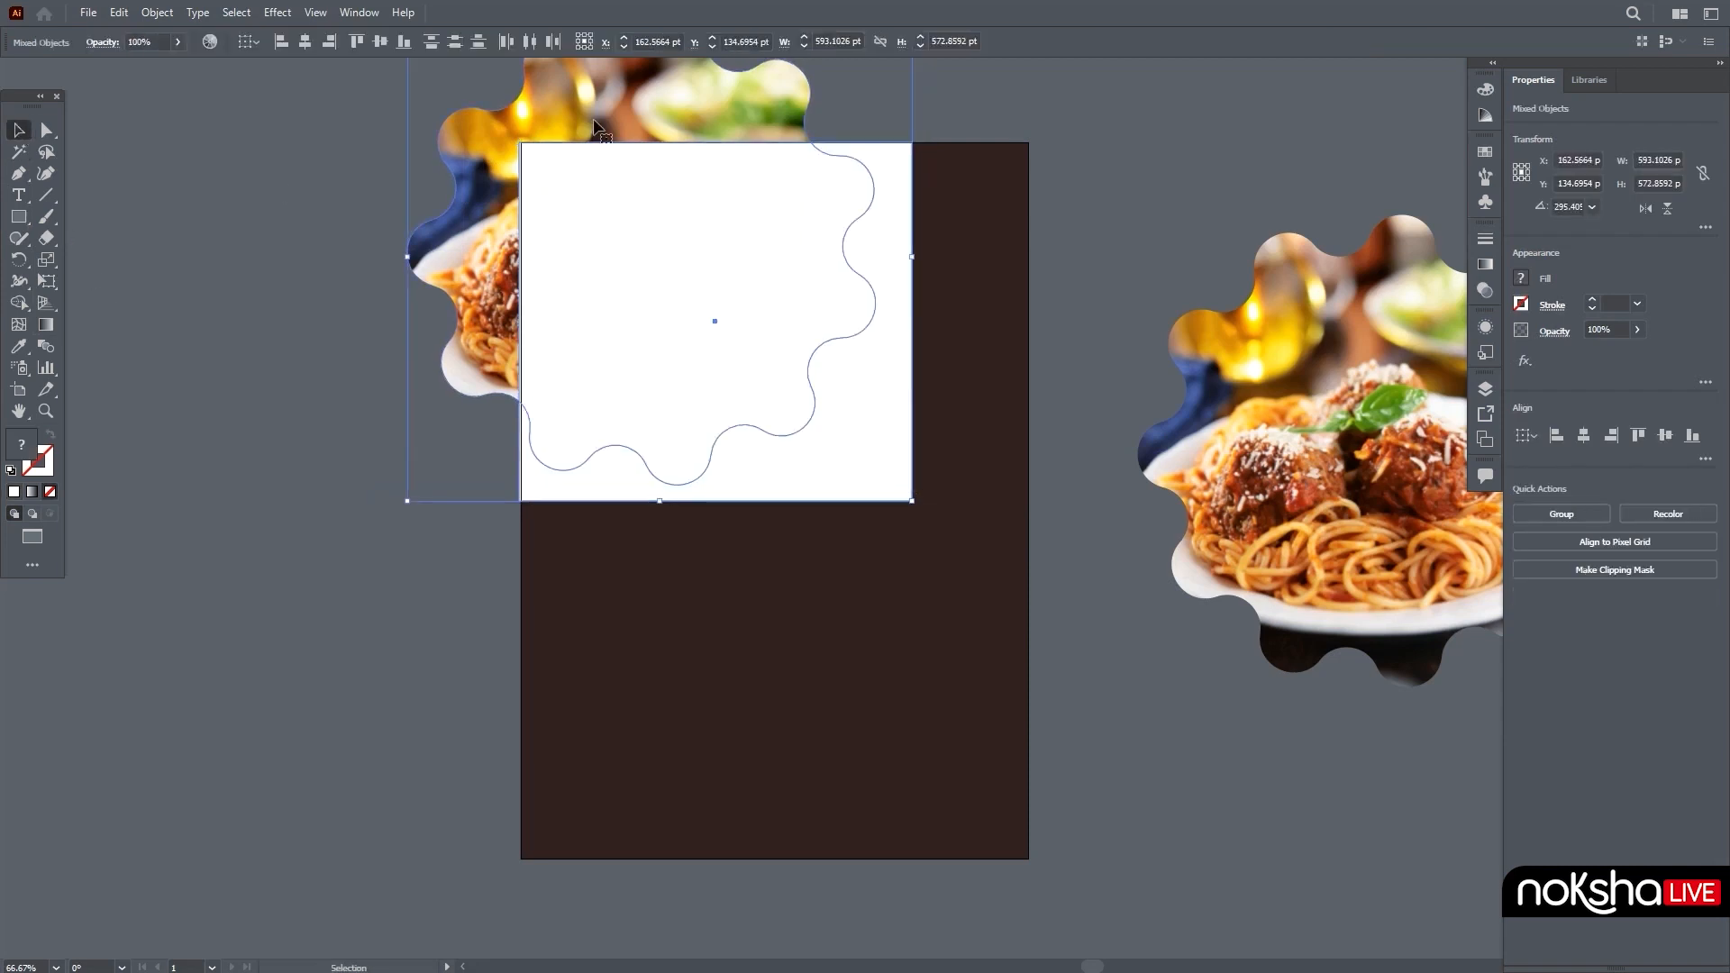
pyautogui.hotkey('ctrl', '7')
# Step: Duplicate the spare scalloped photo to the opposite side of the artboard and release the copy's clipping mask
pyautogui.moveTo(1312, 548); pyautogui.dragTo(1209, 559)
pyautogui.rightClick(1209, 559)
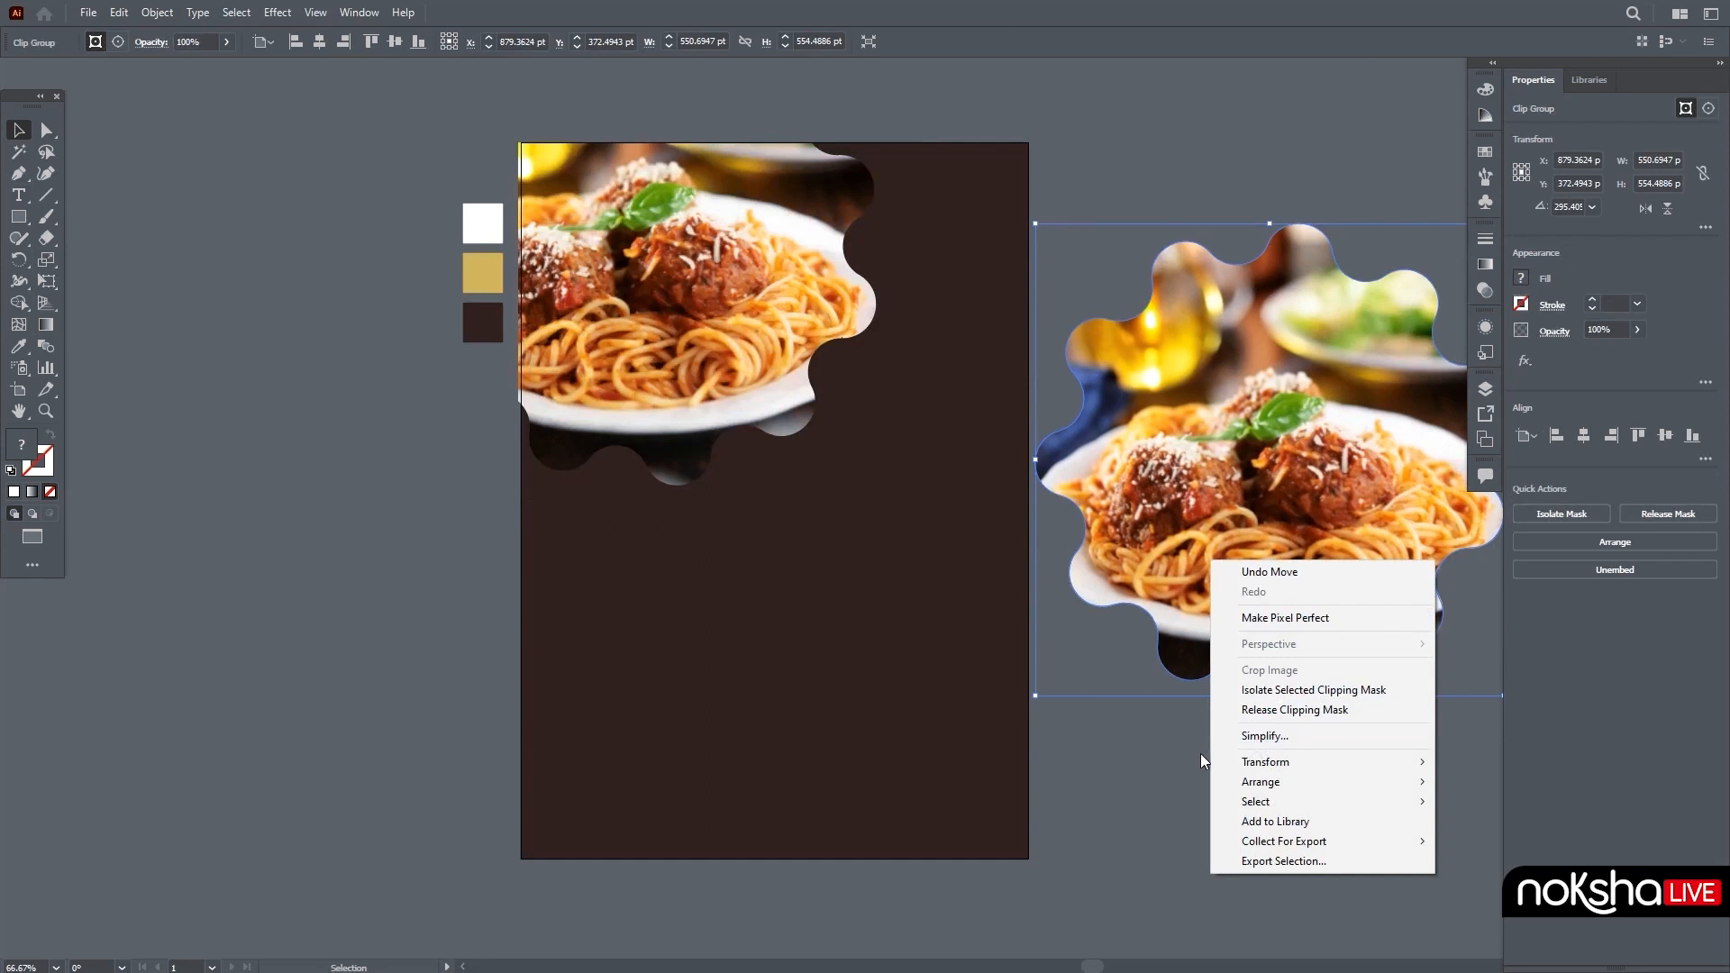
pyautogui.click(954, 673)
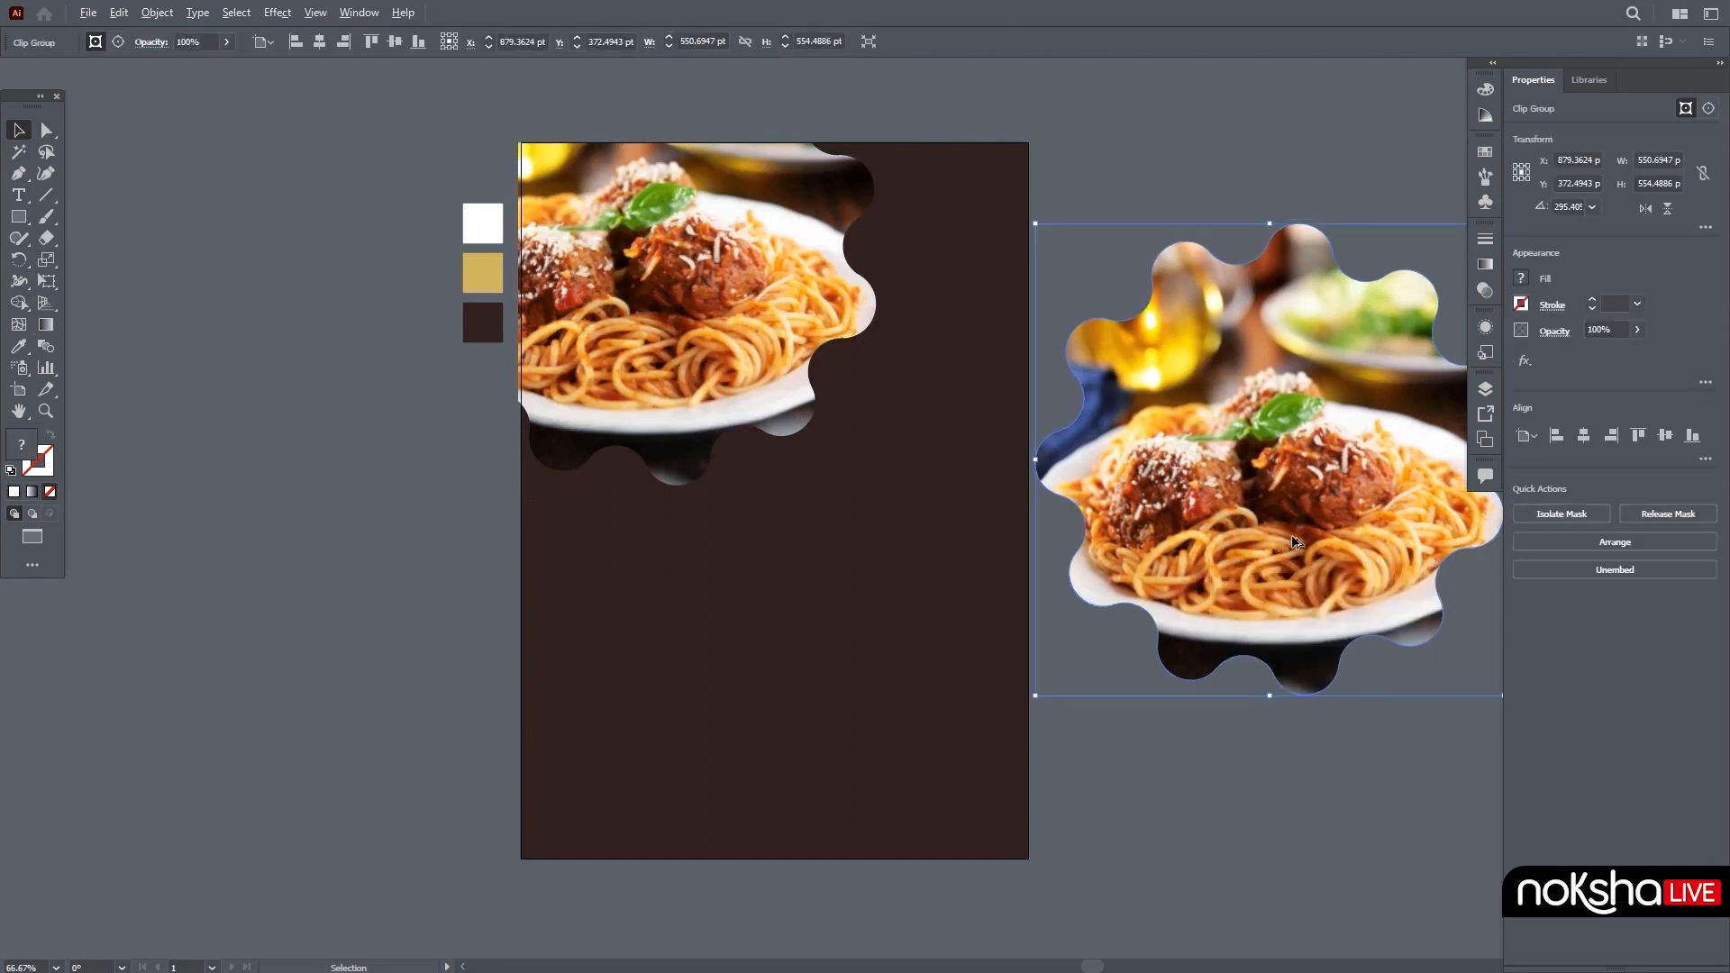
pyautogui.moveTo(1294, 541); pyautogui.dragTo(330, 713)
pyautogui.rightClick(329, 714)
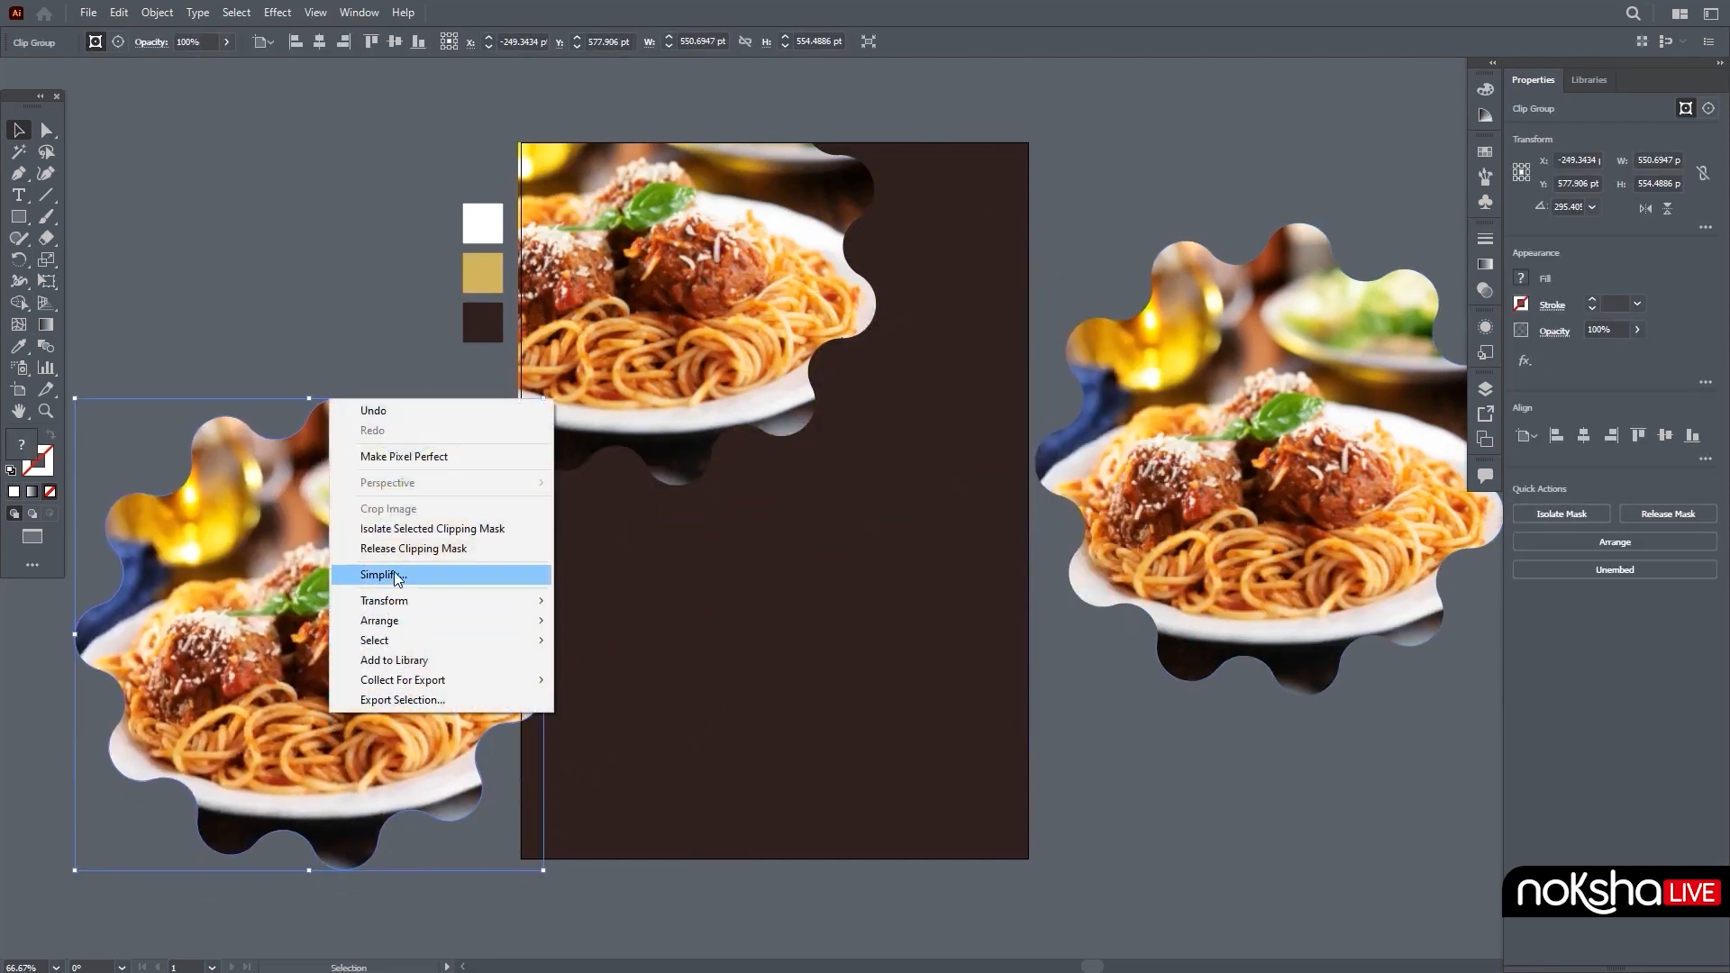
pyautogui.click(414, 548)
# Step: Delete the unmasked photo and give the remaining scalloped shape a white stroke with no fill
pyautogui.click(316, 317)
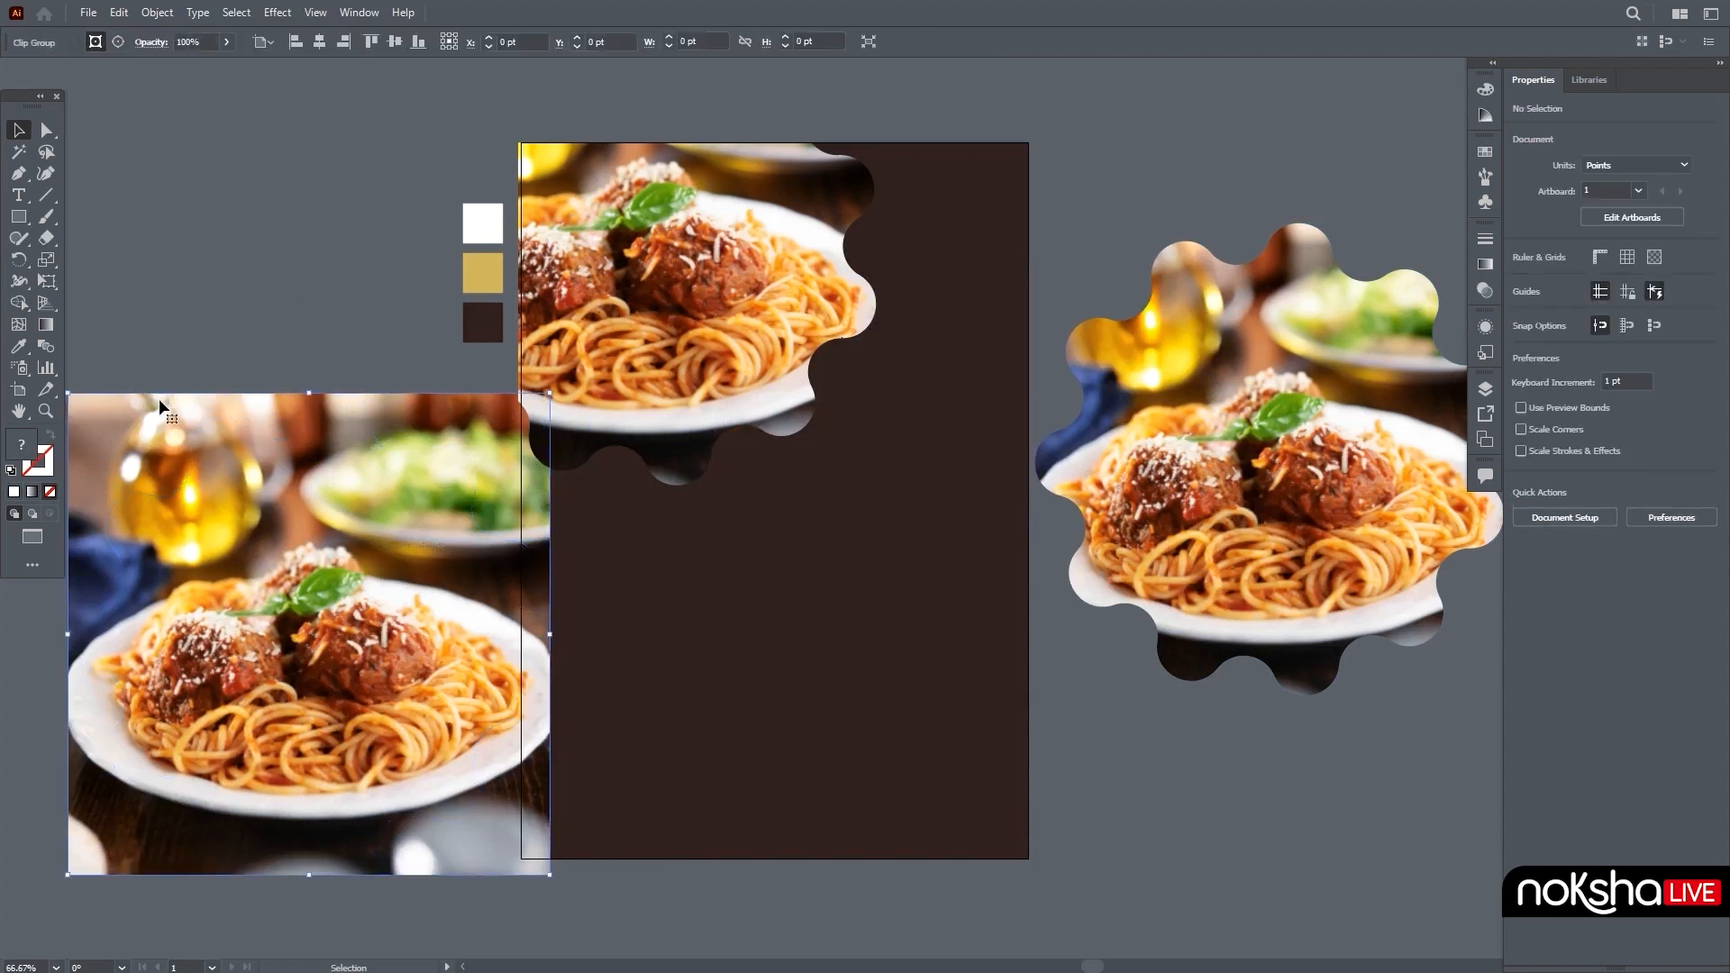
pyautogui.click(158, 398)
pyautogui.press('Delete')
pyautogui.click(294, 591)
pyautogui.moveTo(192, 467)
pyautogui.mouseDown()
pyautogui.moveTo(592, 87)
pyautogui.moveTo(332, 297)
pyautogui.mouseUp()
pyautogui.click(11, 470)
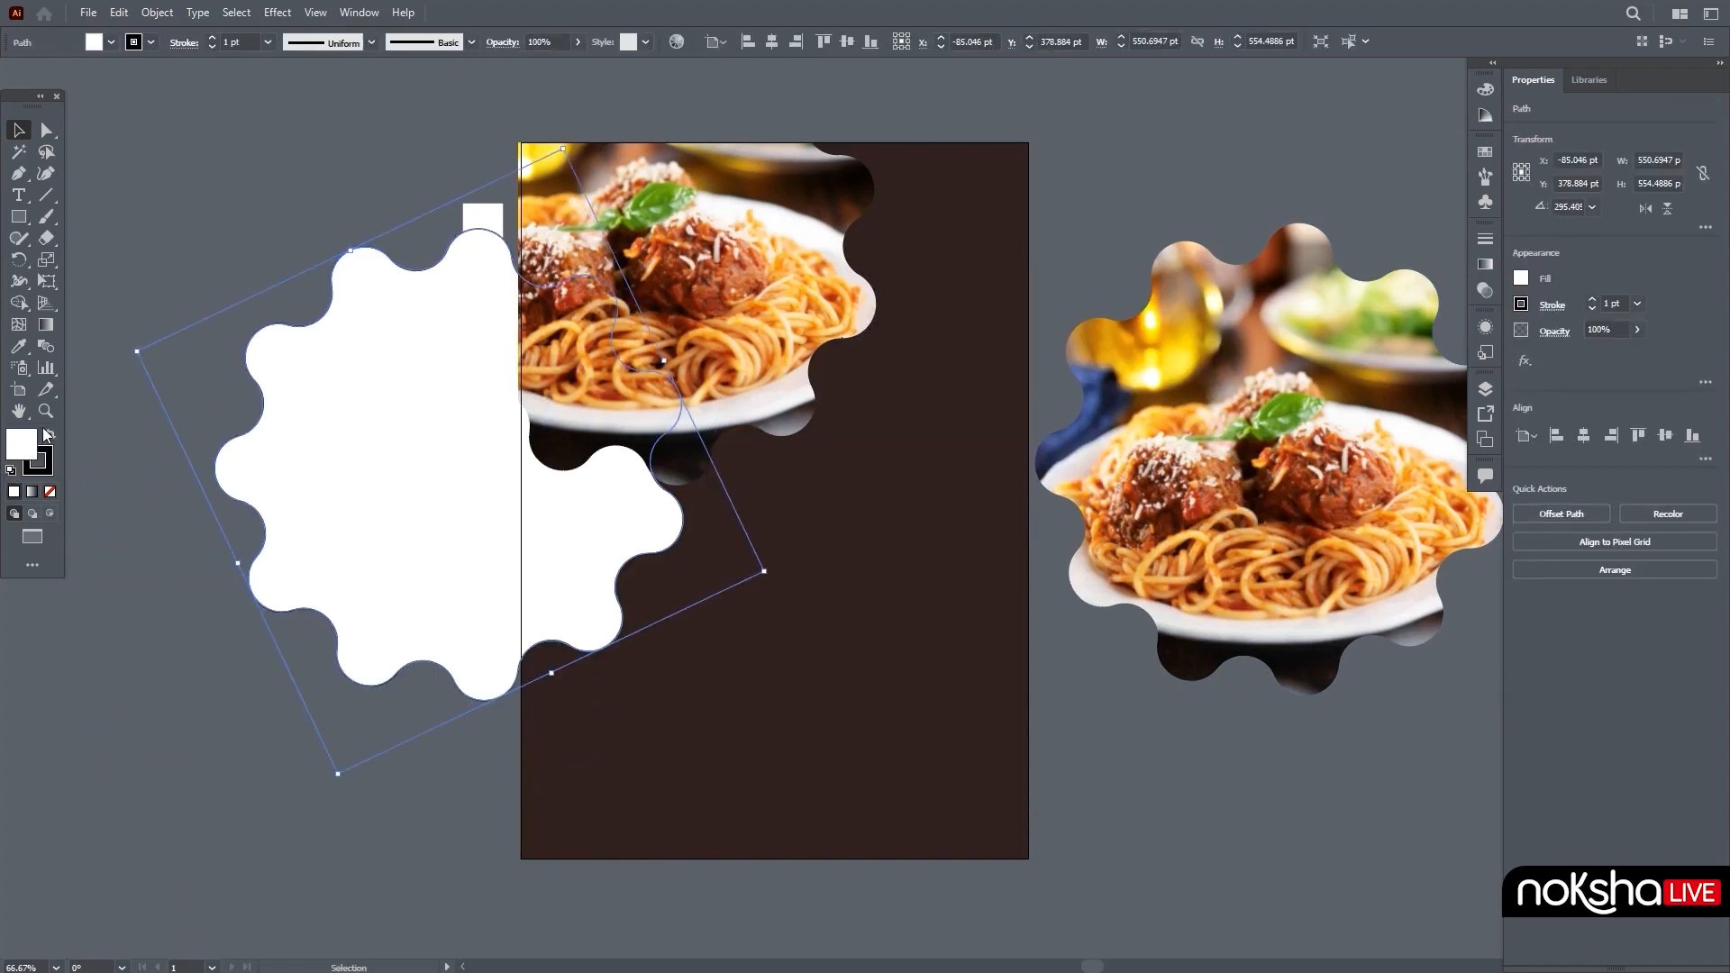
pyautogui.click(51, 435)
pyautogui.click(50, 492)
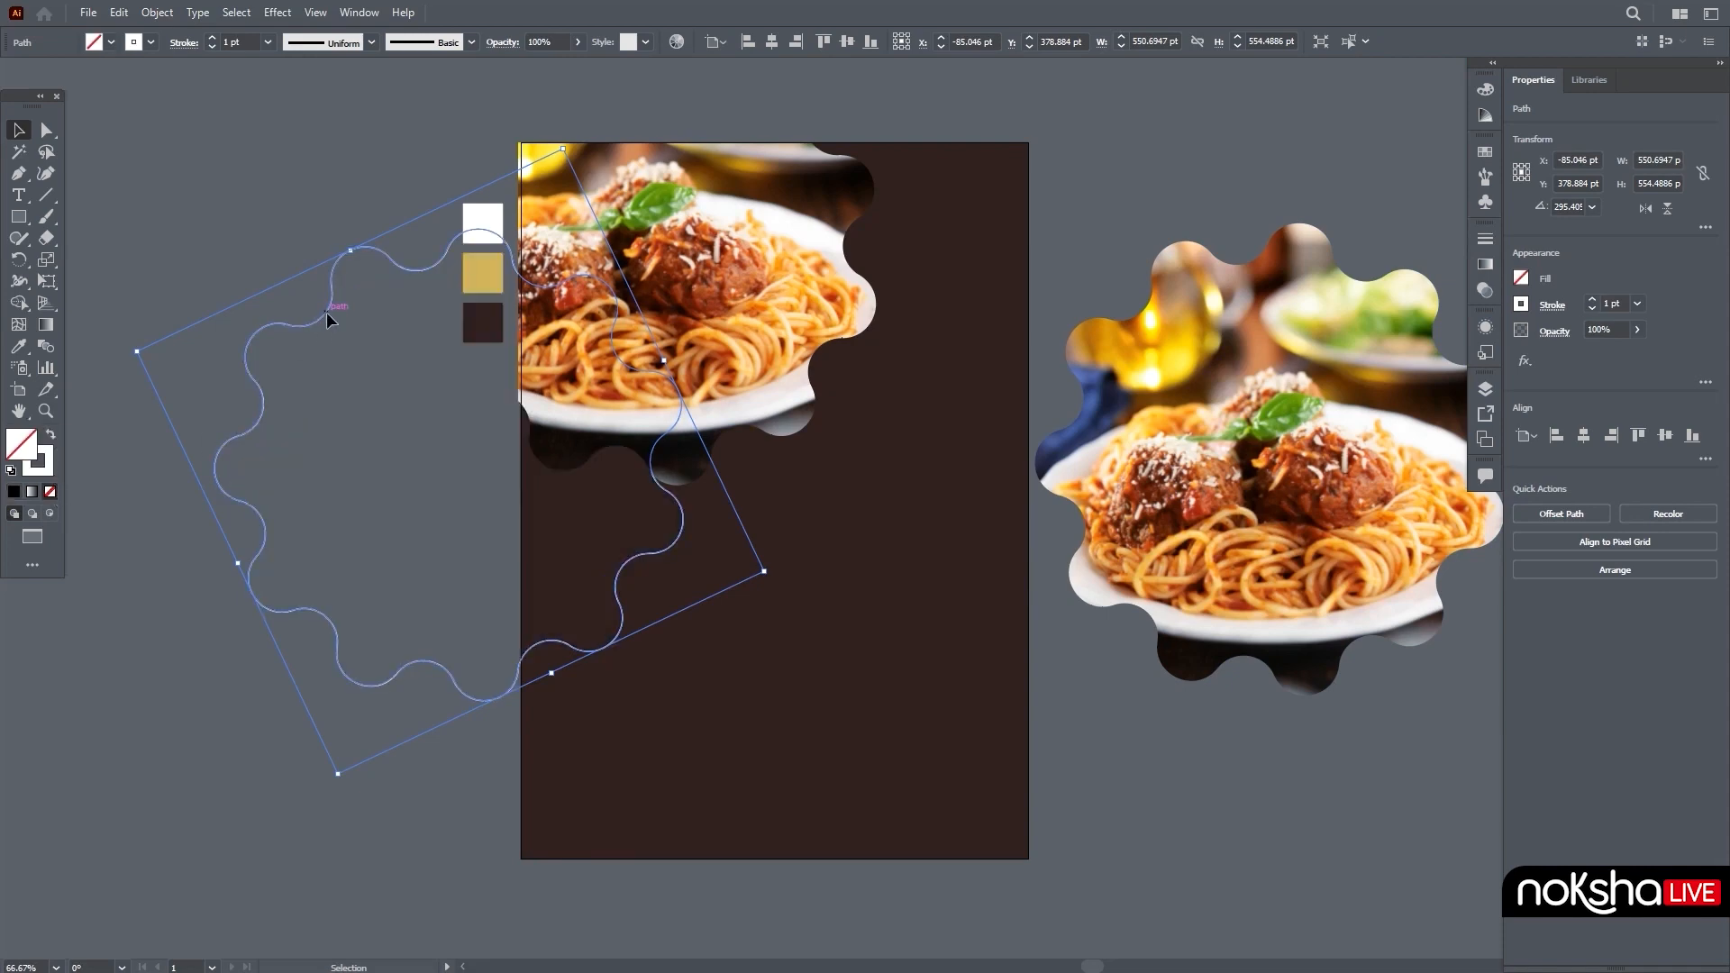
# Step: Position the scalloped outline around the clipped photo, slightly offset from its edge, and resize it to about 554 × 558 pt
pyautogui.moveTo(327, 312)
pyautogui.mouseDown()
pyautogui.moveTo(591, 106)
pyautogui.moveTo(552, 115)
pyautogui.moveTo(532, 95)
pyautogui.moveTo(527, 121)
pyautogui.mouseUp()
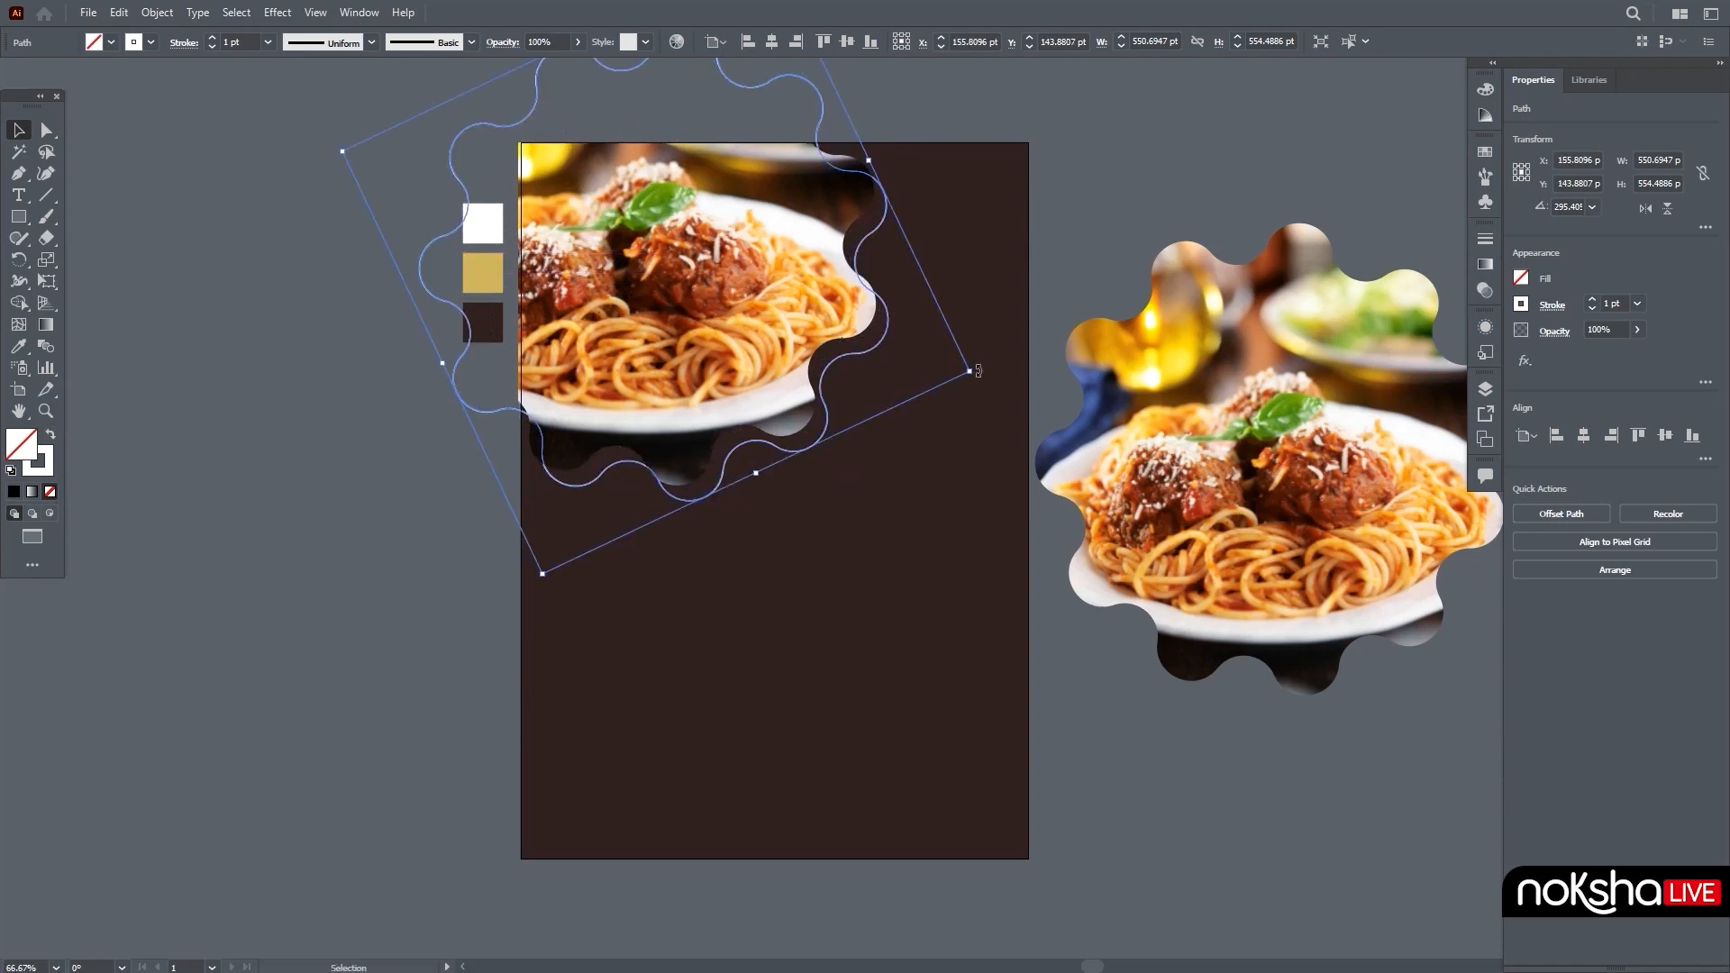
pyautogui.moveTo(970, 372); pyautogui.dragTo(868, 339)
pyautogui.moveTo(570, 535)
pyautogui.mouseDown()
pyautogui.moveTo(547, 594)
pyautogui.moveTo(555, 582)
pyautogui.mouseUp()
pyautogui.moveTo(809, 463); pyautogui.dragTo(796, 450)
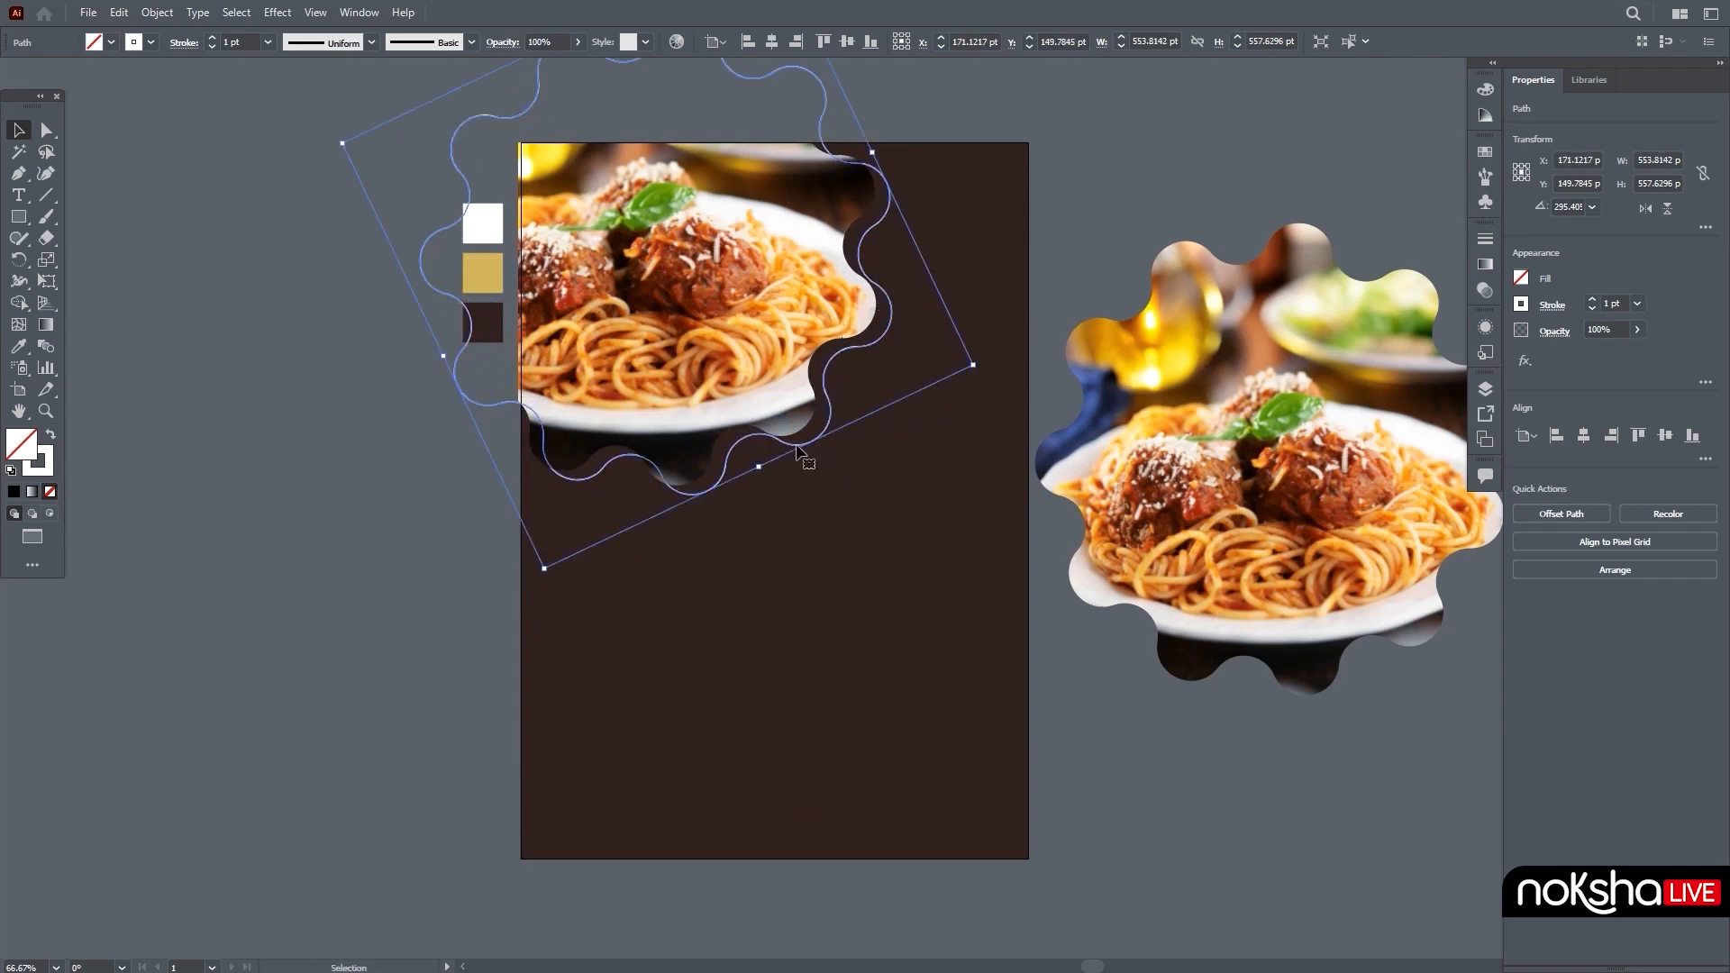
# Step: Cut the scalloped outline with the Scissors tool at the artboard's top and left edges and delete the outside portion
pyautogui.moveTo(46, 238)
pyautogui.mouseDown()
pyautogui.moveTo(135, 240)
pyautogui.moveTo(136, 259)
pyautogui.mouseUp()
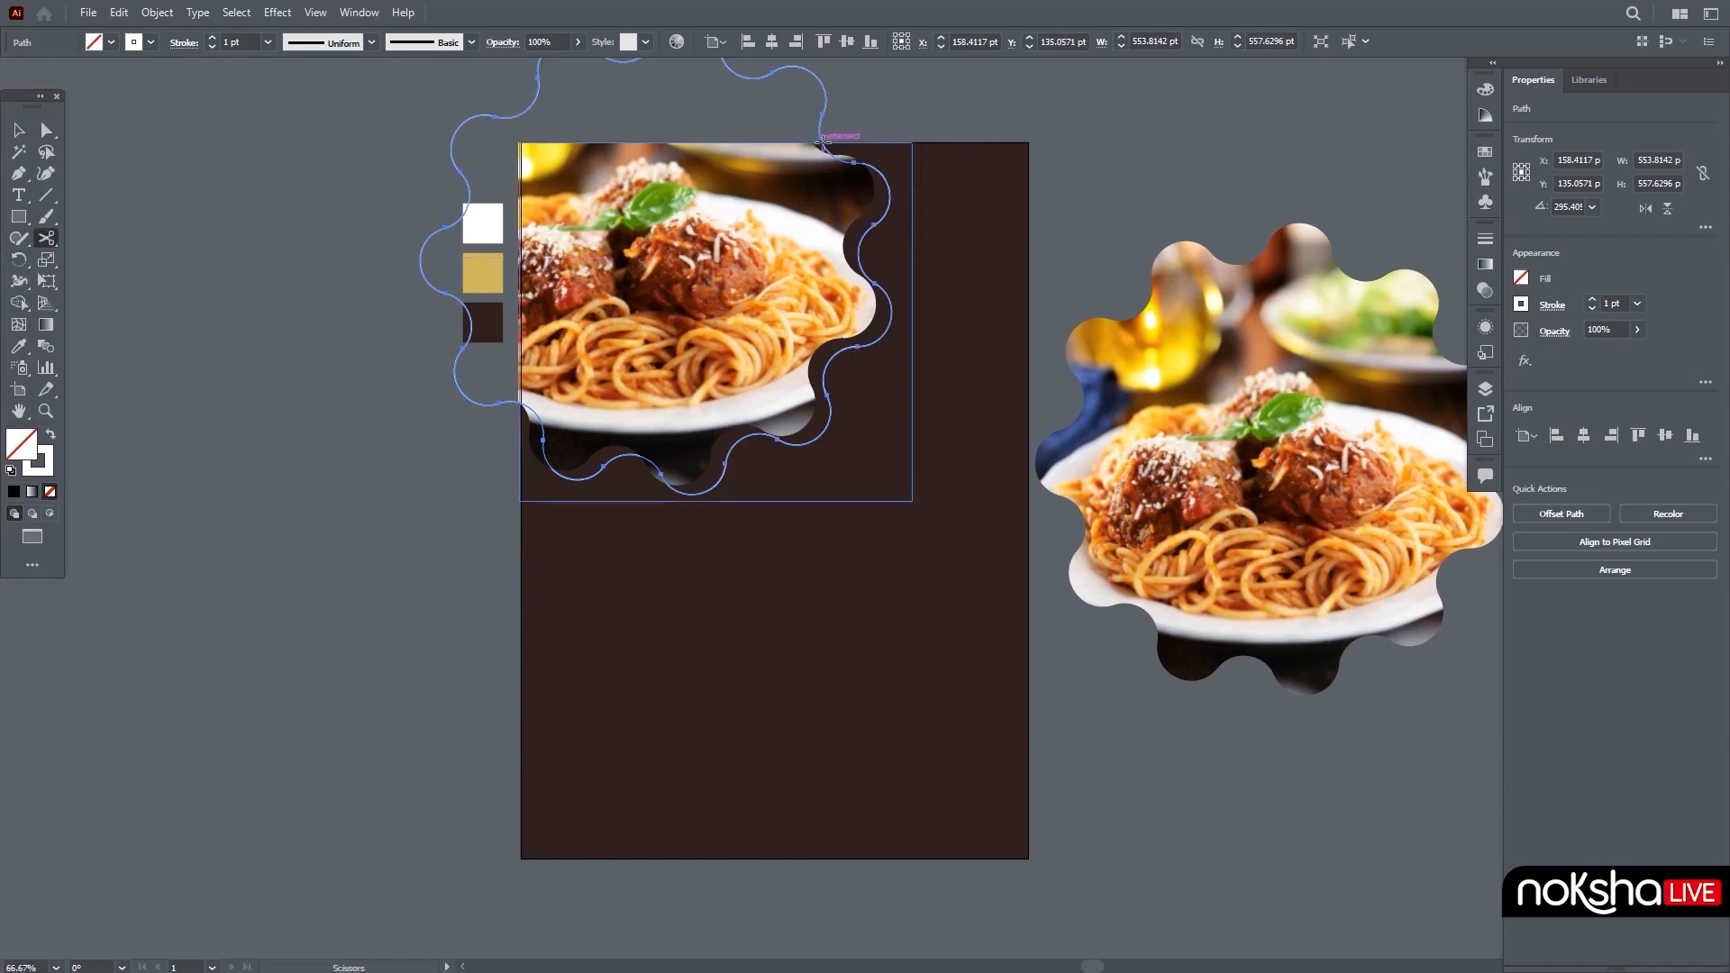
pyautogui.click(819, 143)
pyautogui.click(519, 404)
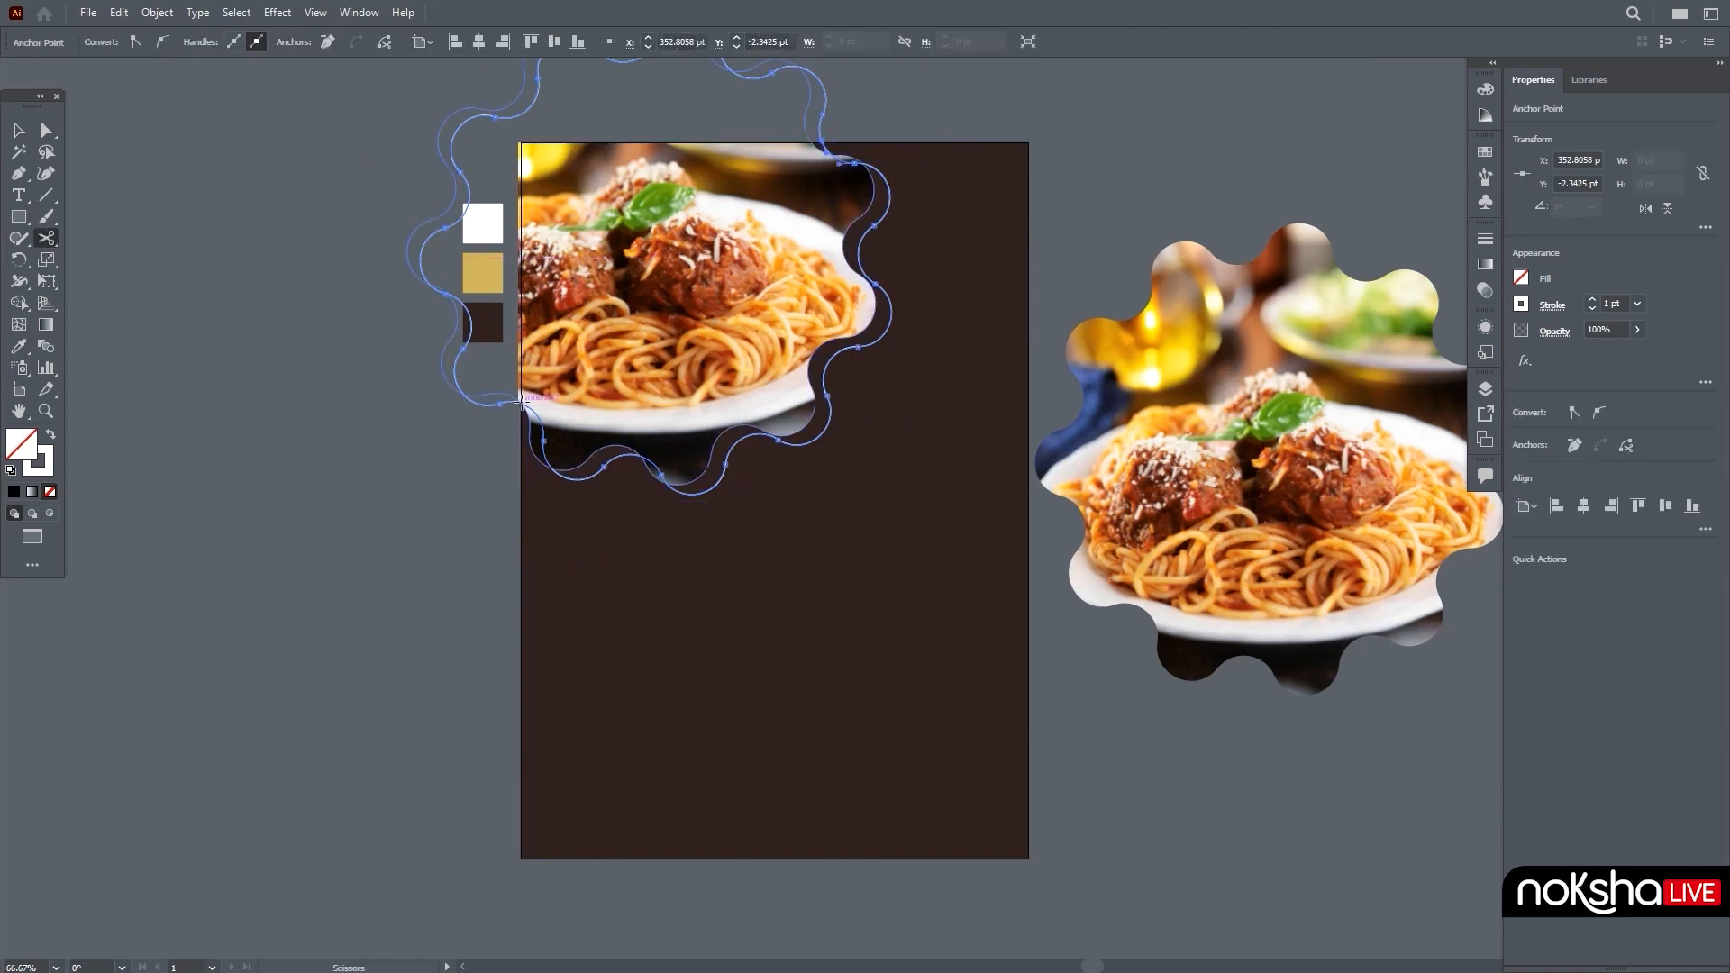
pyautogui.click(521, 404)
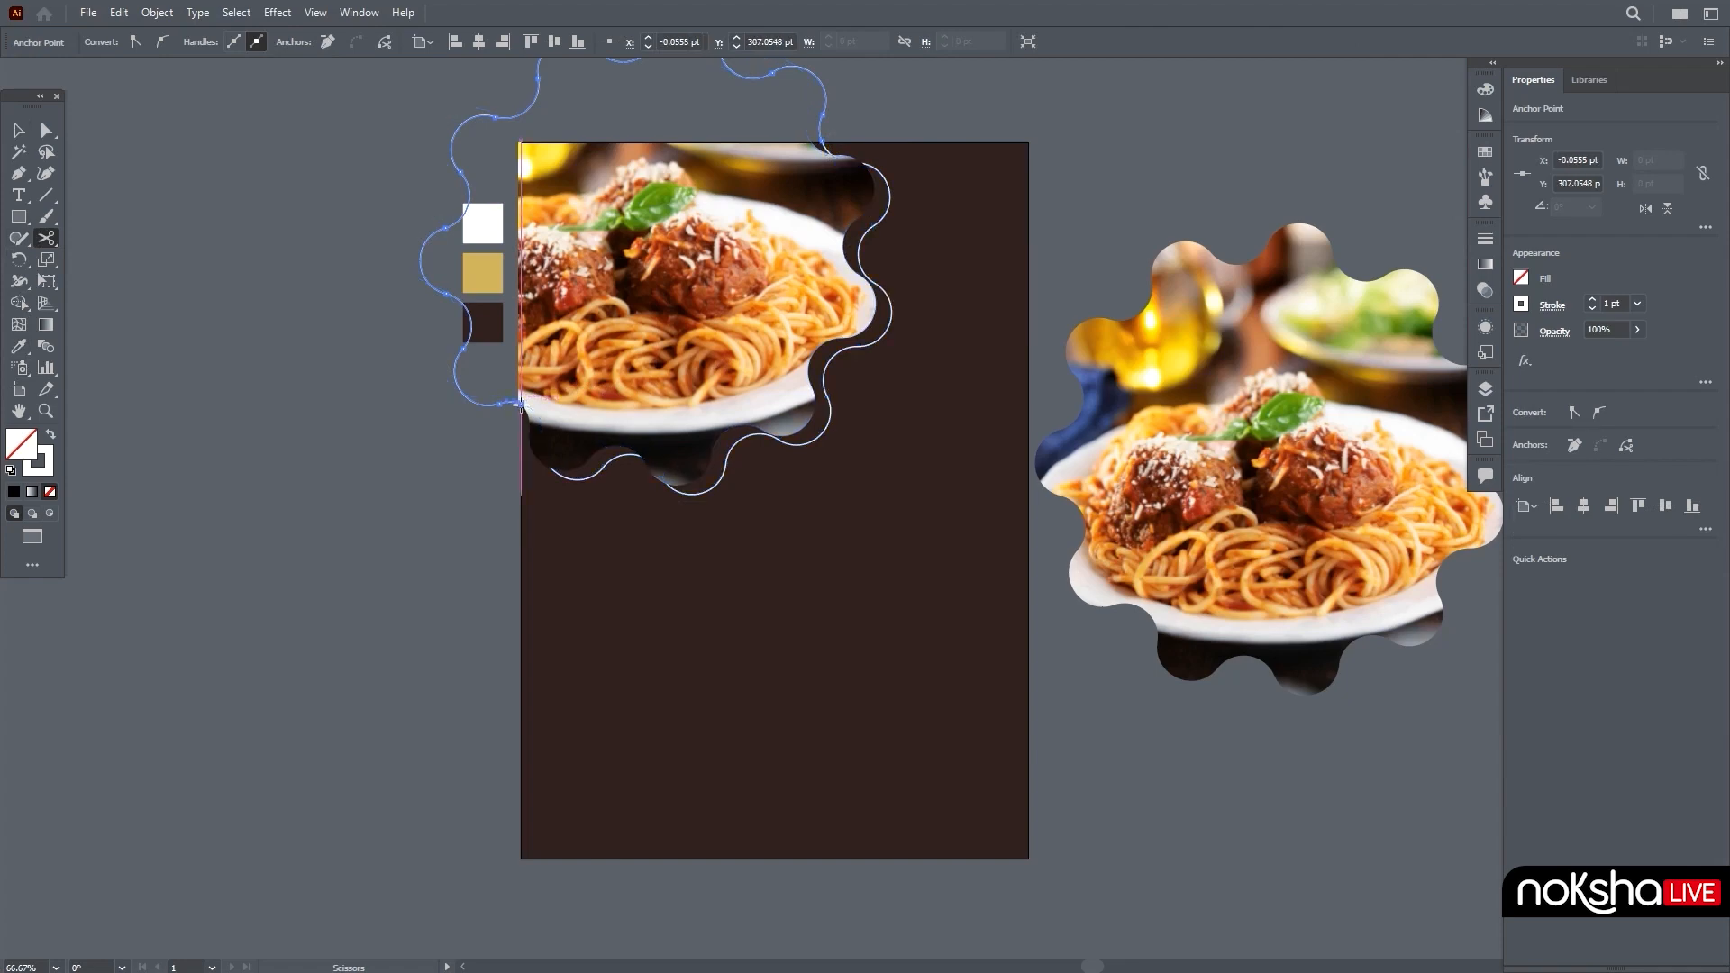
pyautogui.press('Delete')
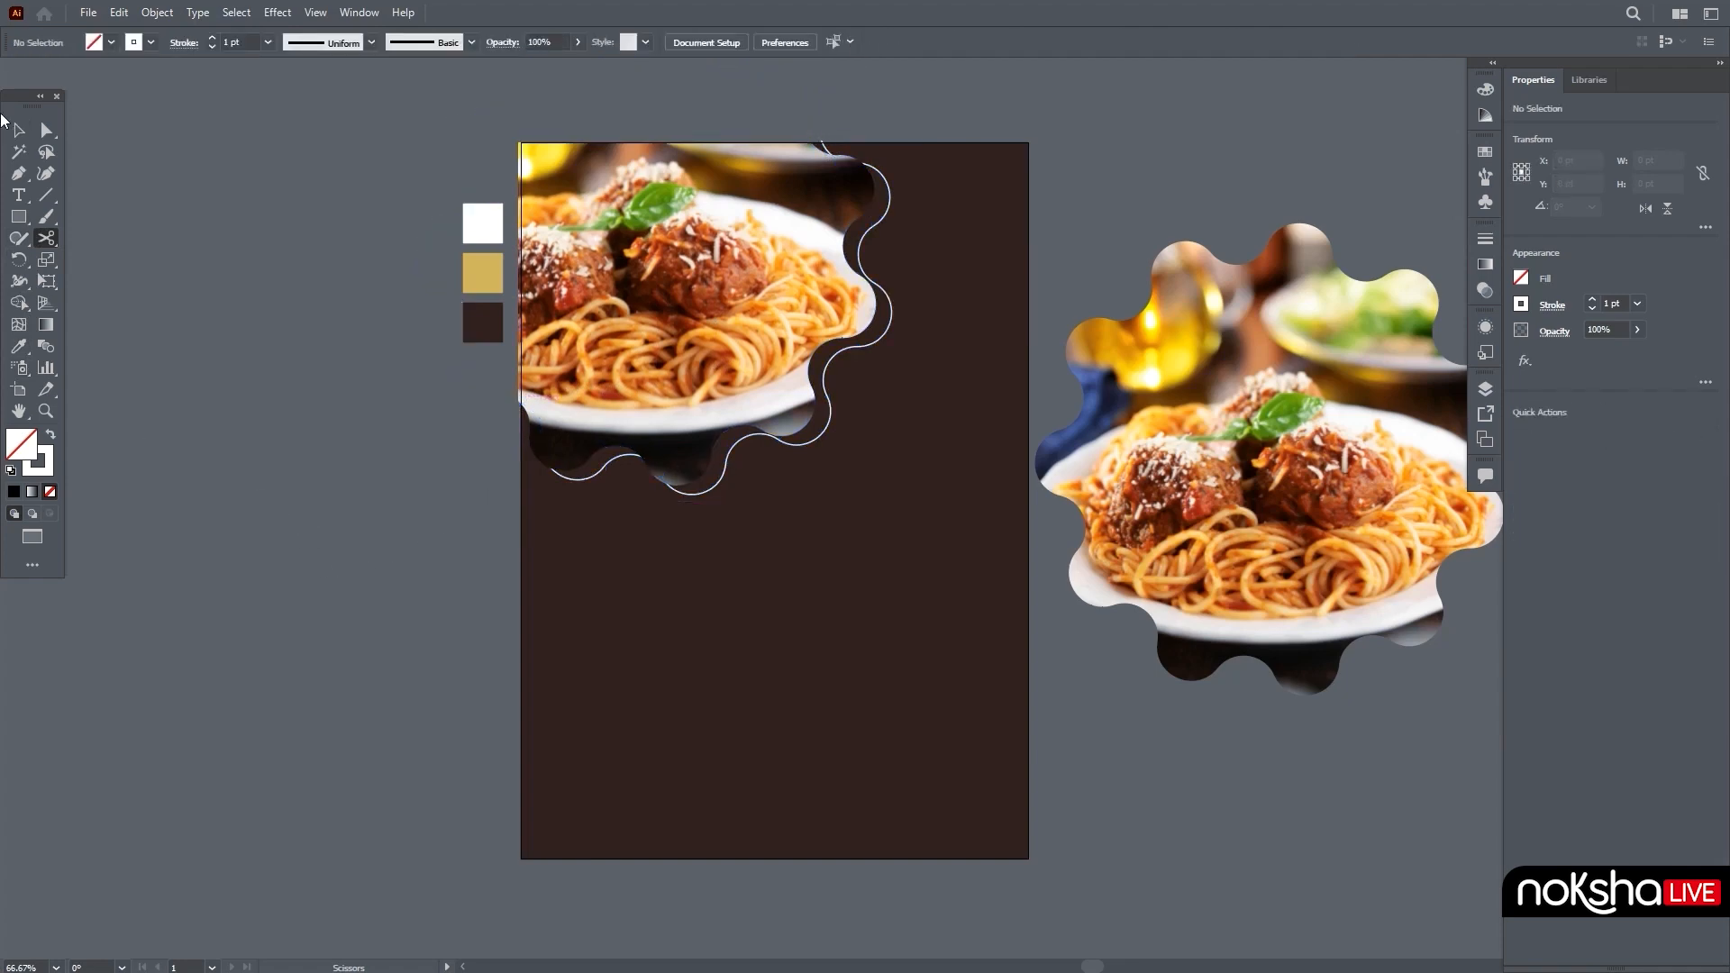
# Step: Set the wavy outline's stroke weight to 5 pt and apply the tapered elliptical width profile
pyautogui.click(17, 133)
pyautogui.click(820, 437)
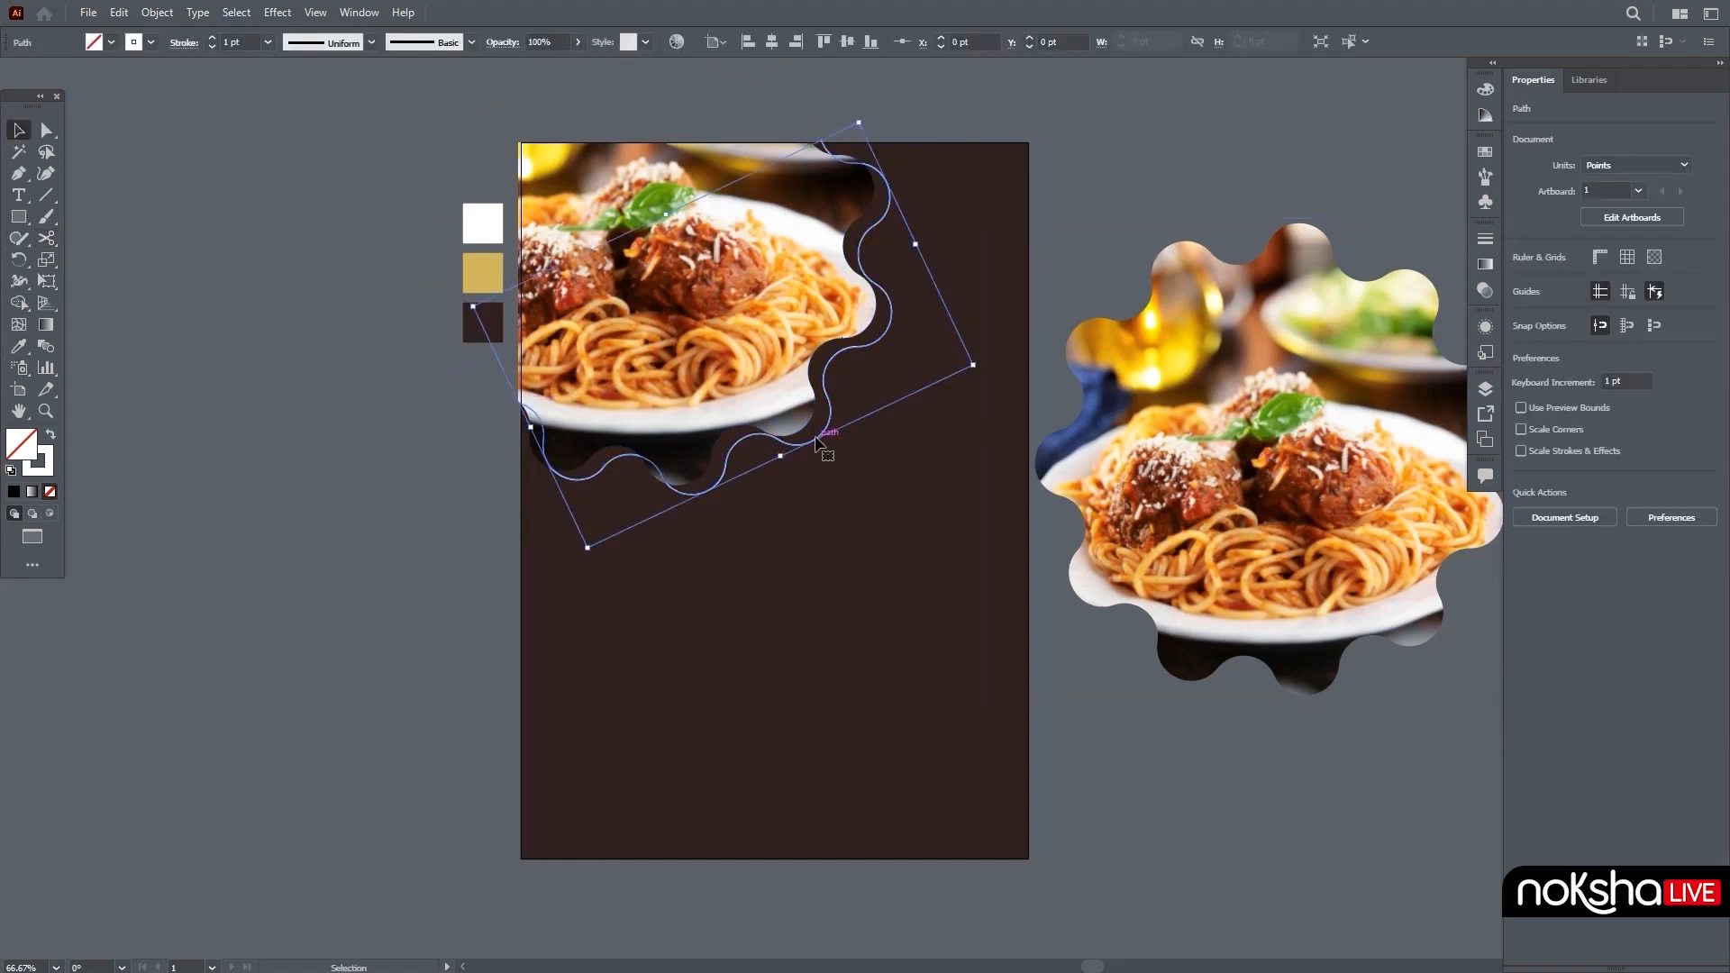
pyautogui.click(211, 37)
pyautogui.click(211, 37)
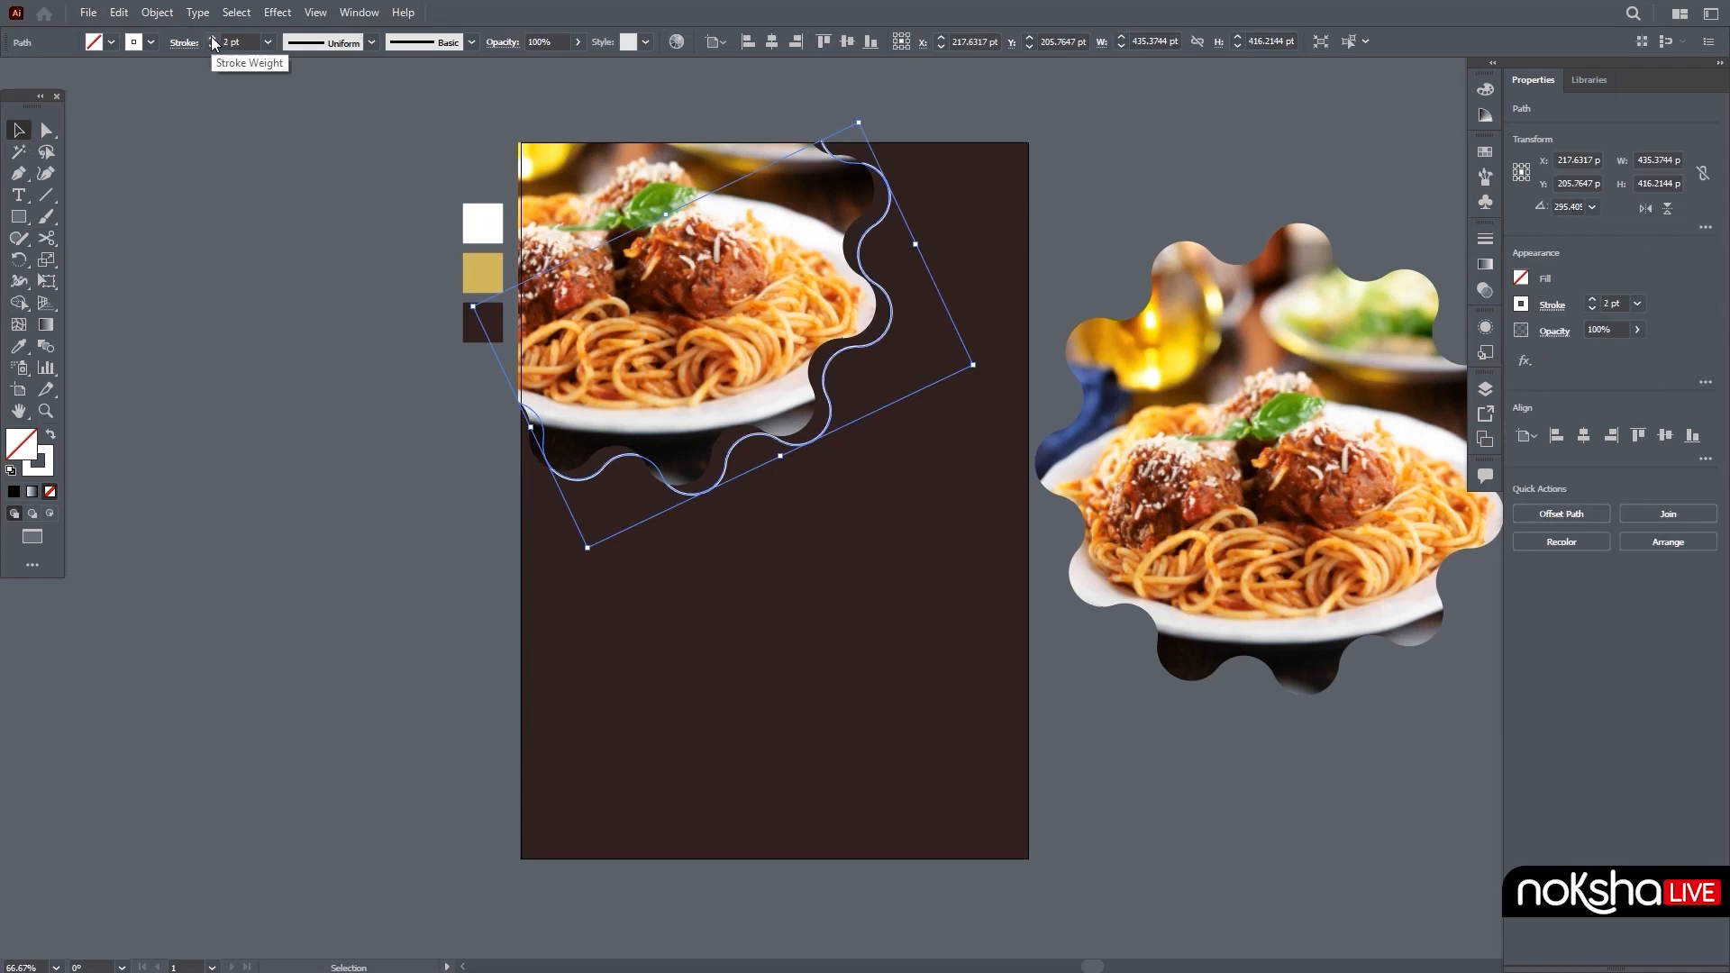
pyautogui.click(211, 37)
pyautogui.click(211, 37)
pyautogui.click(338, 45)
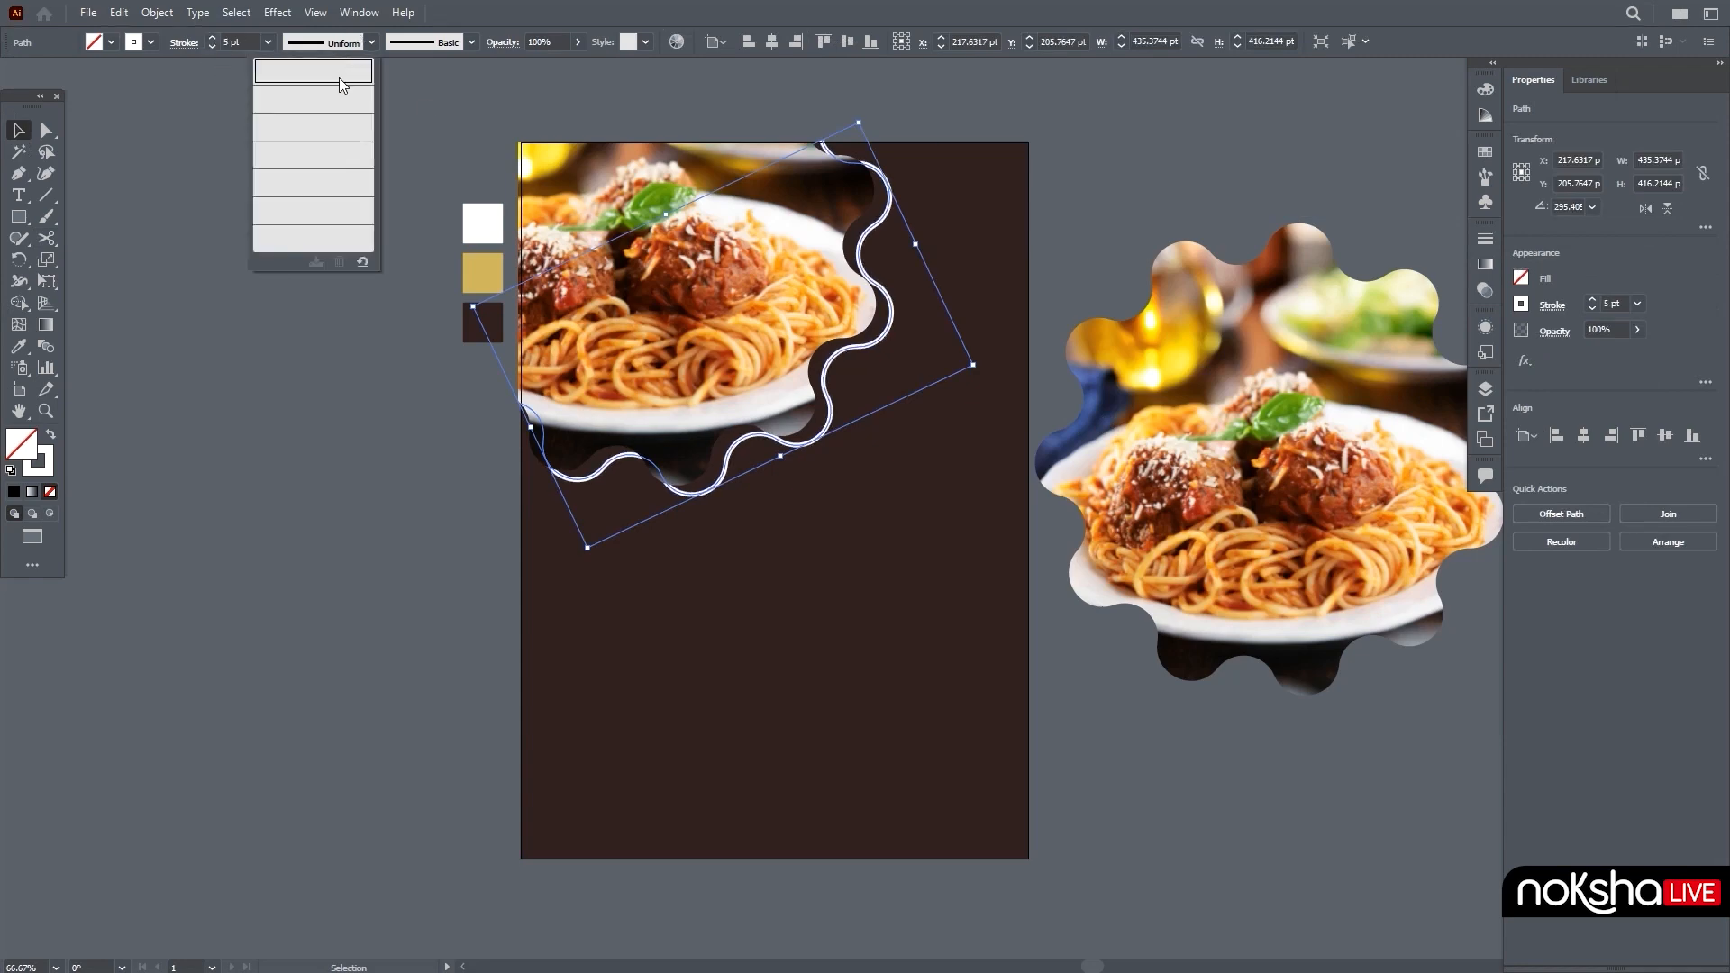
pyautogui.click(335, 99)
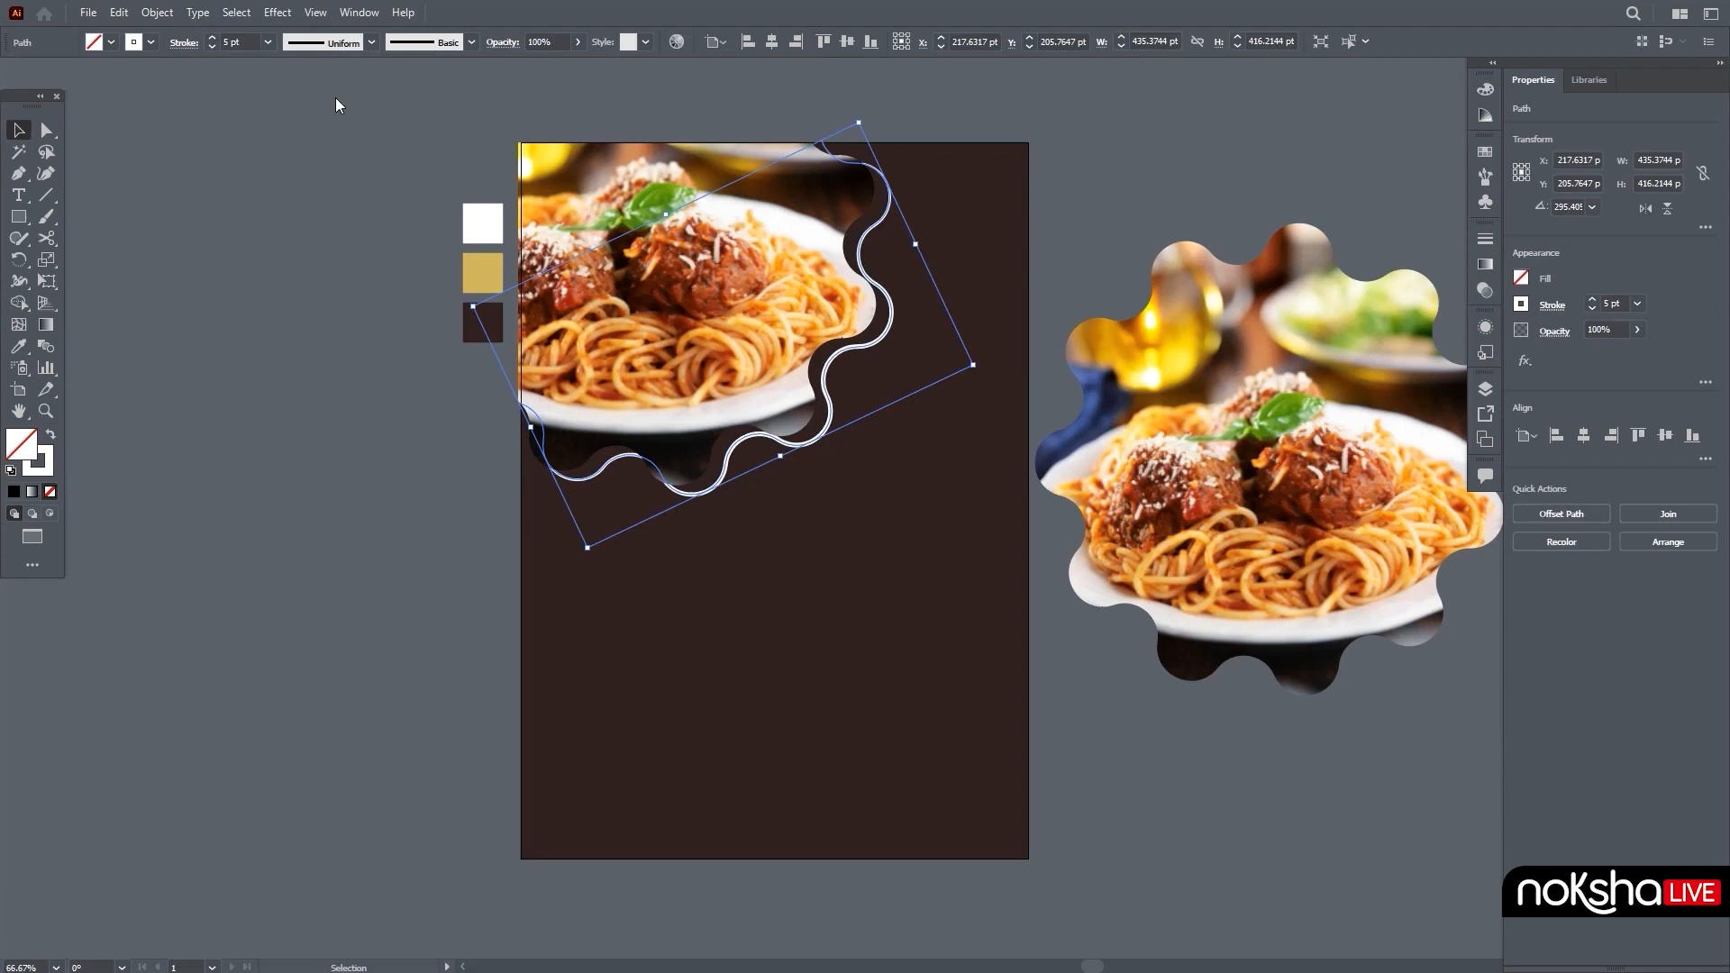
pyautogui.click(317, 353)
# Step: Reduce the wavy outline's opacity to 18%
pyautogui.scroll(-1, 316, 357)
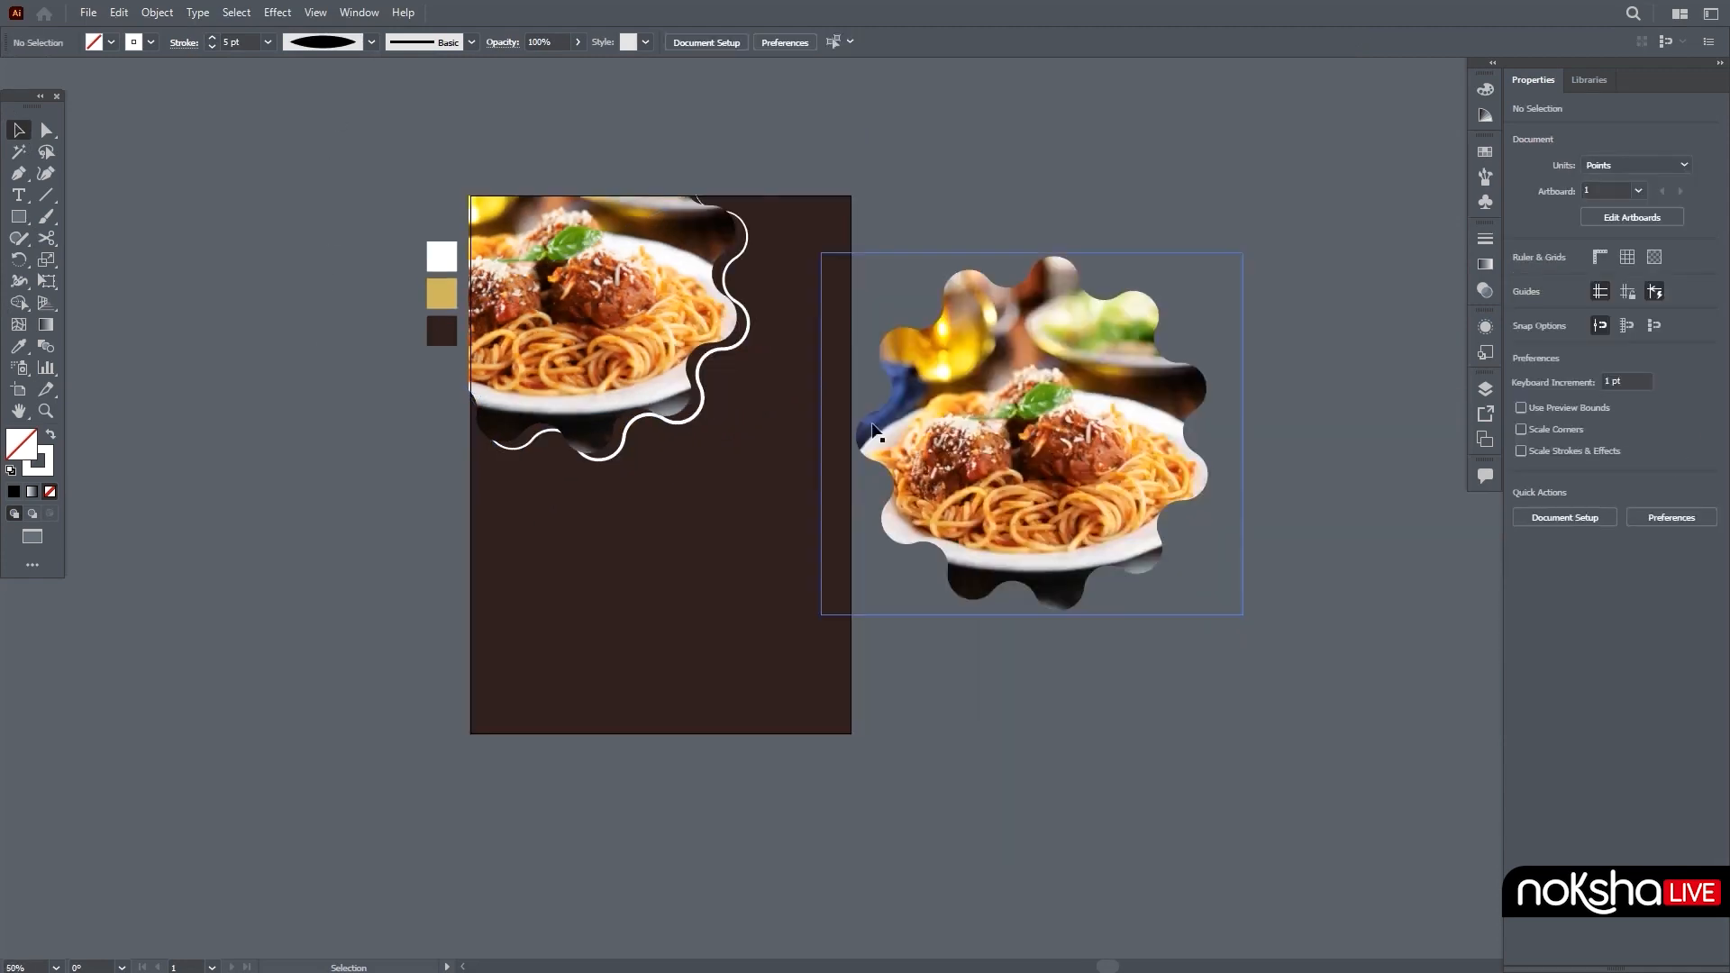
pyautogui.click(701, 399)
pyautogui.click(577, 43)
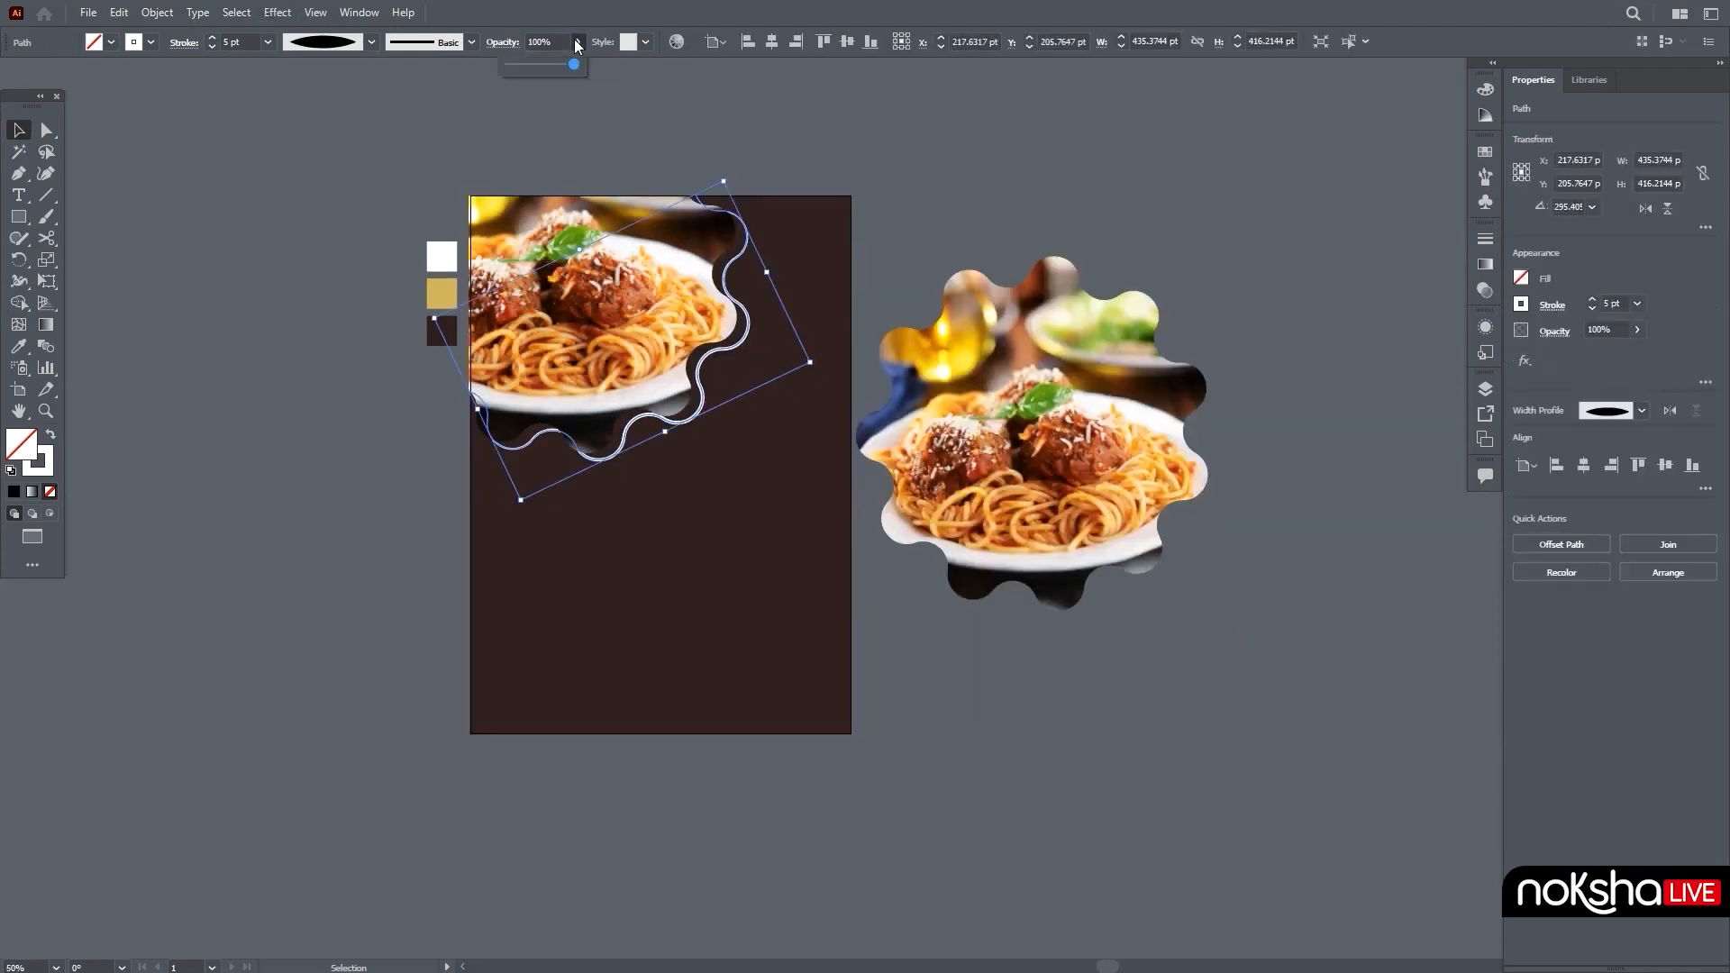
pyautogui.click(522, 65)
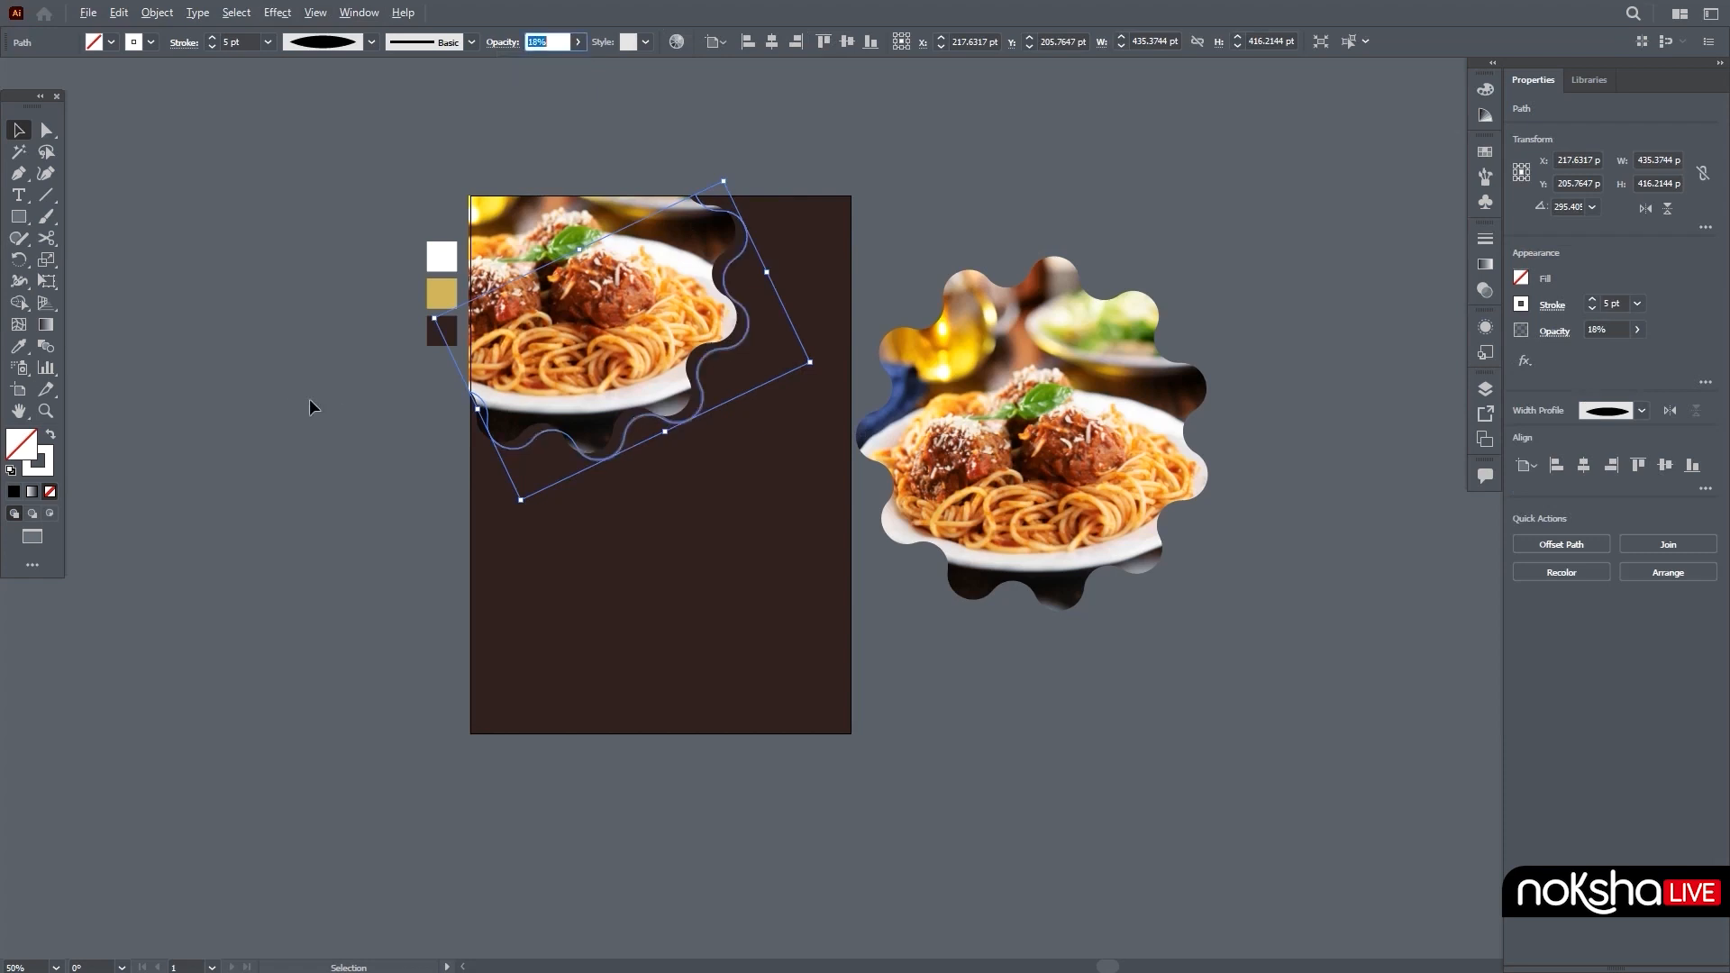
pyautogui.scroll(1, 310, 398)
pyautogui.scroll(1, 344, 427)
pyautogui.click(435, 607)
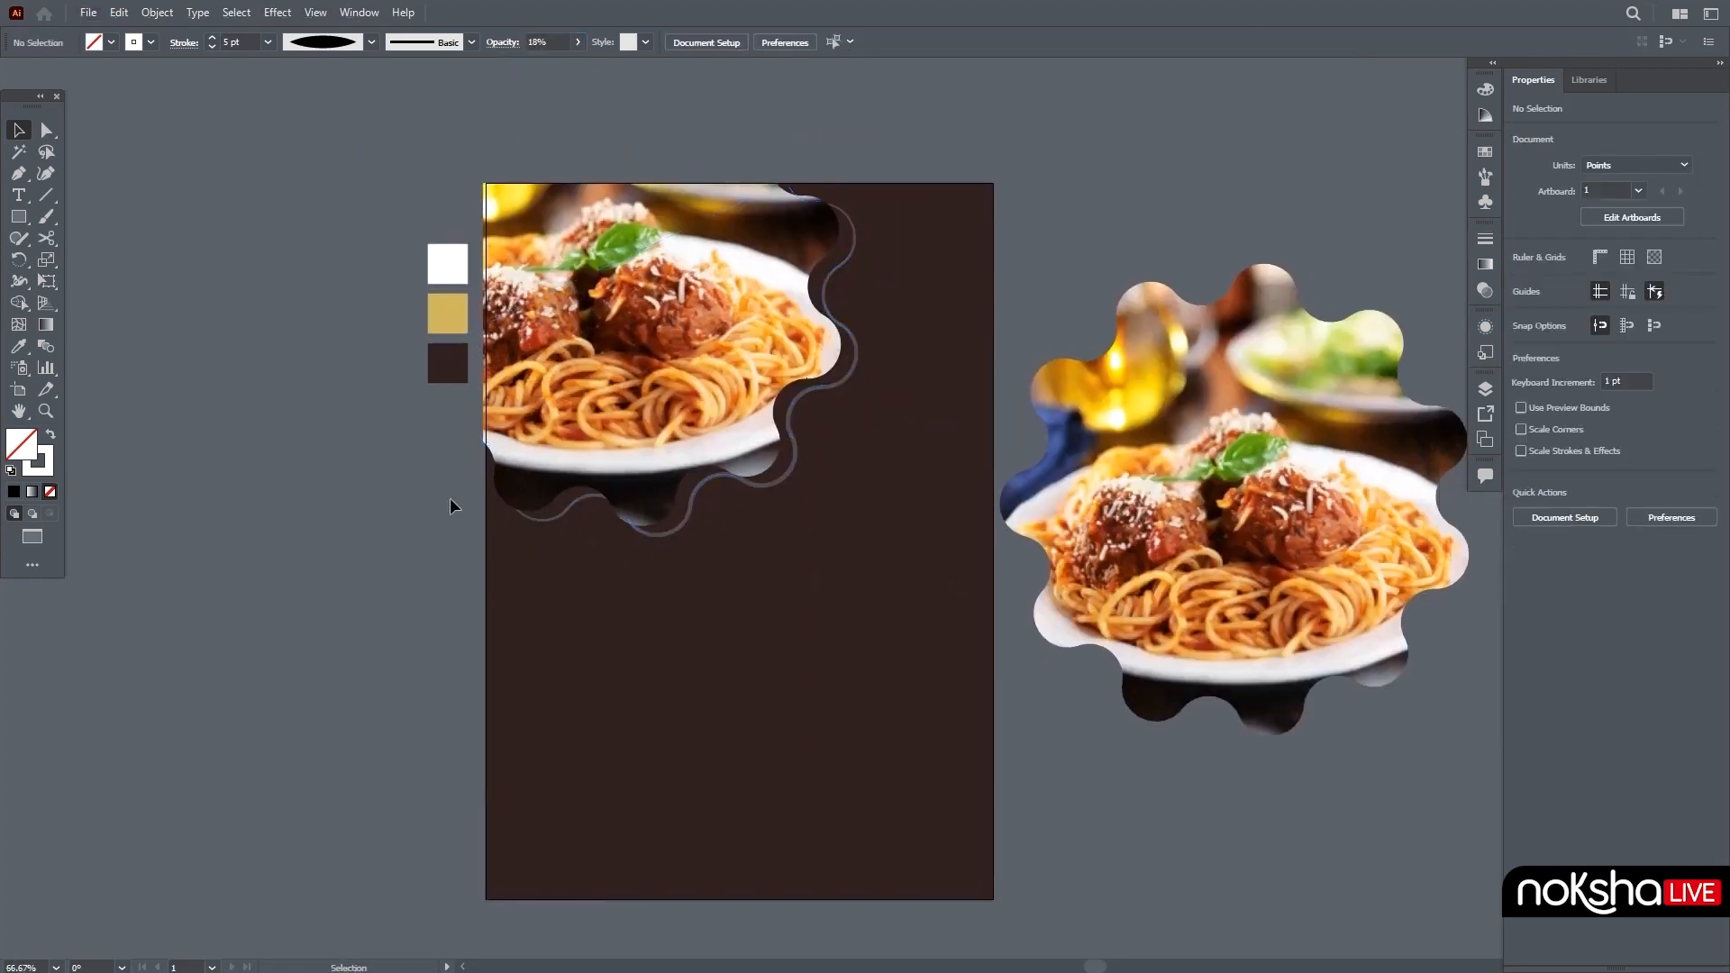
# Step: Move the spare scalloped photo farther away from the artboard
pyautogui.moveTo(951, 722); pyautogui.dragTo(1464, 236)
pyautogui.moveTo(1162, 550); pyautogui.dragTo(1216, 545)
pyautogui.click(1072, 734)
pyautogui.scroll(-1, 1055, 737)
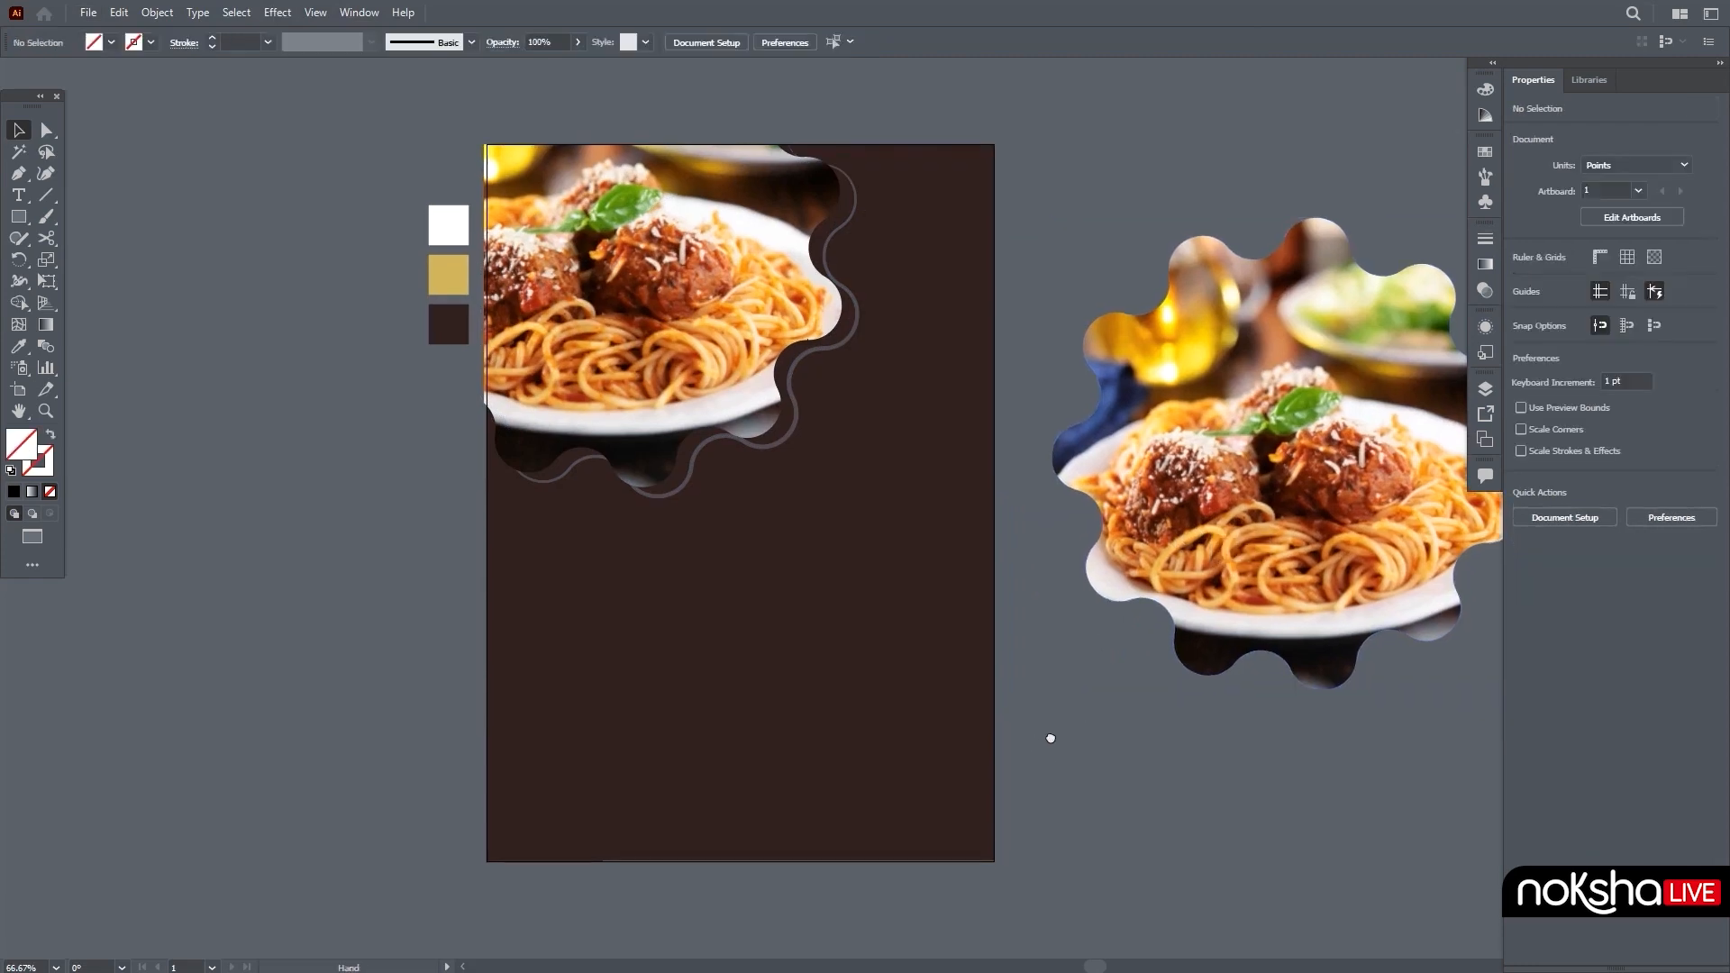
# Step: Draw a rounded square about 77 × 77 pt near the artboard's bottom edge and fill it with the gold sample colour
pyautogui.moveTo(18, 216); pyautogui.dragTo(84, 234)
pyautogui.moveTo(571, 791); pyautogui.dragTo(639, 857)
pyautogui.click(18, 346)
pyautogui.click(457, 265)
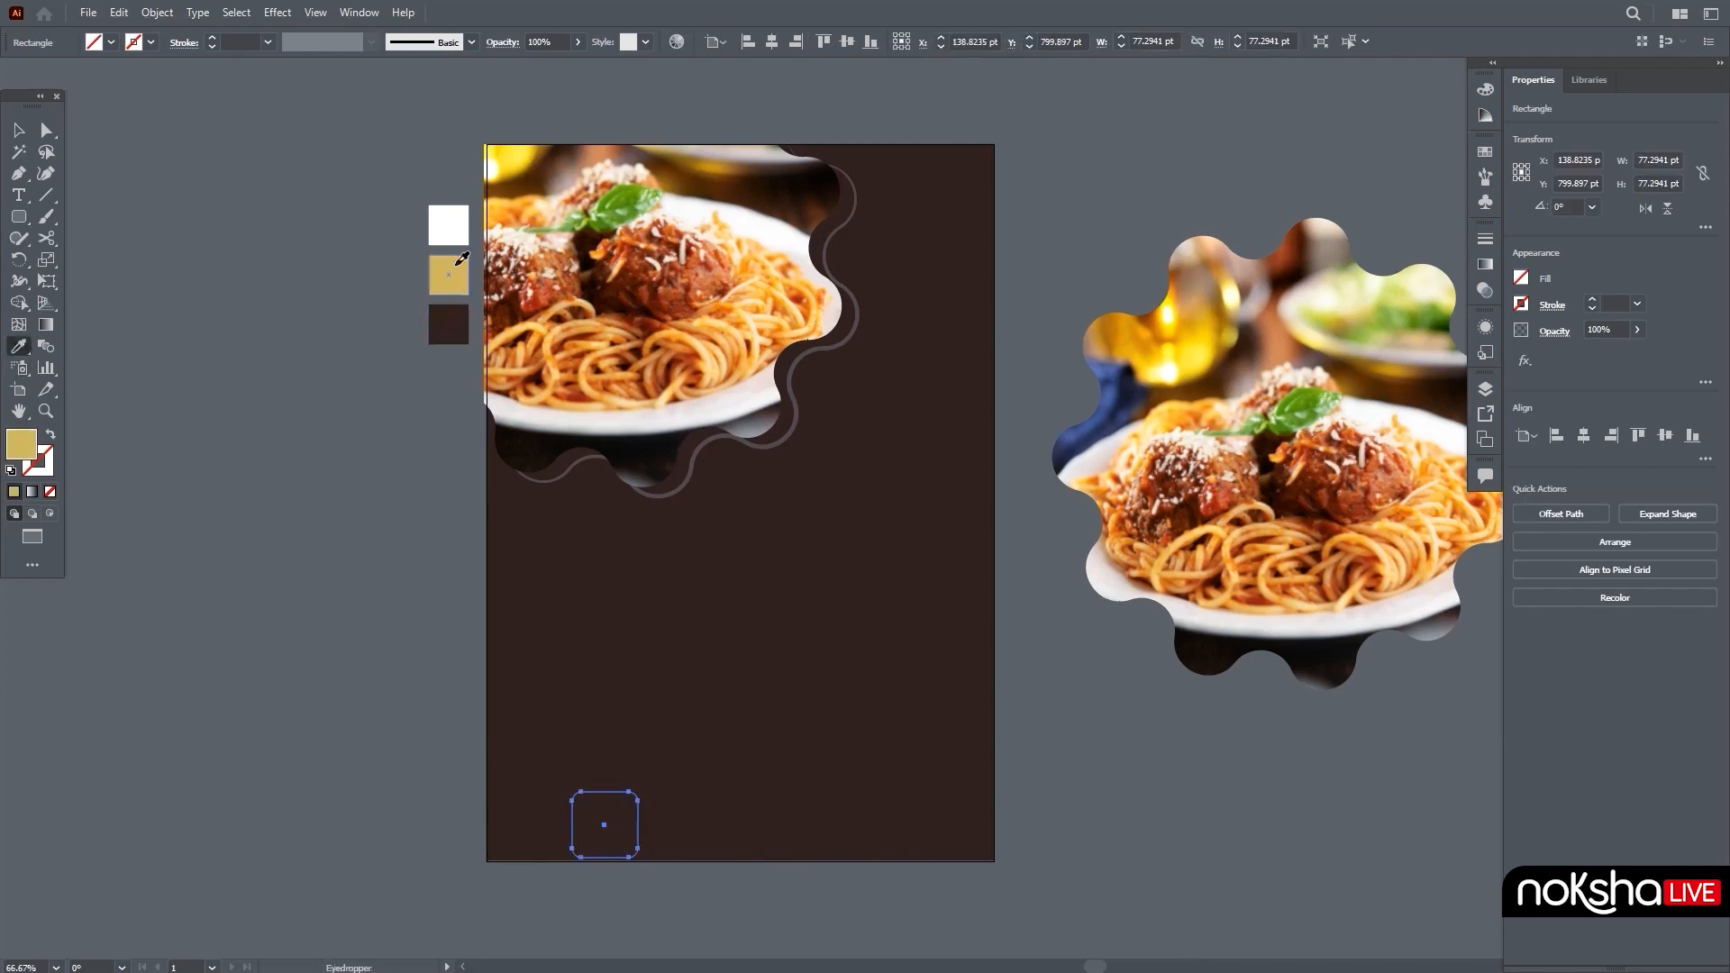
# Step: Swap the rounded square's gold fill onto its outline, leaving no fill, and set the stroke weight to 2 pt
pyautogui.click(51, 438)
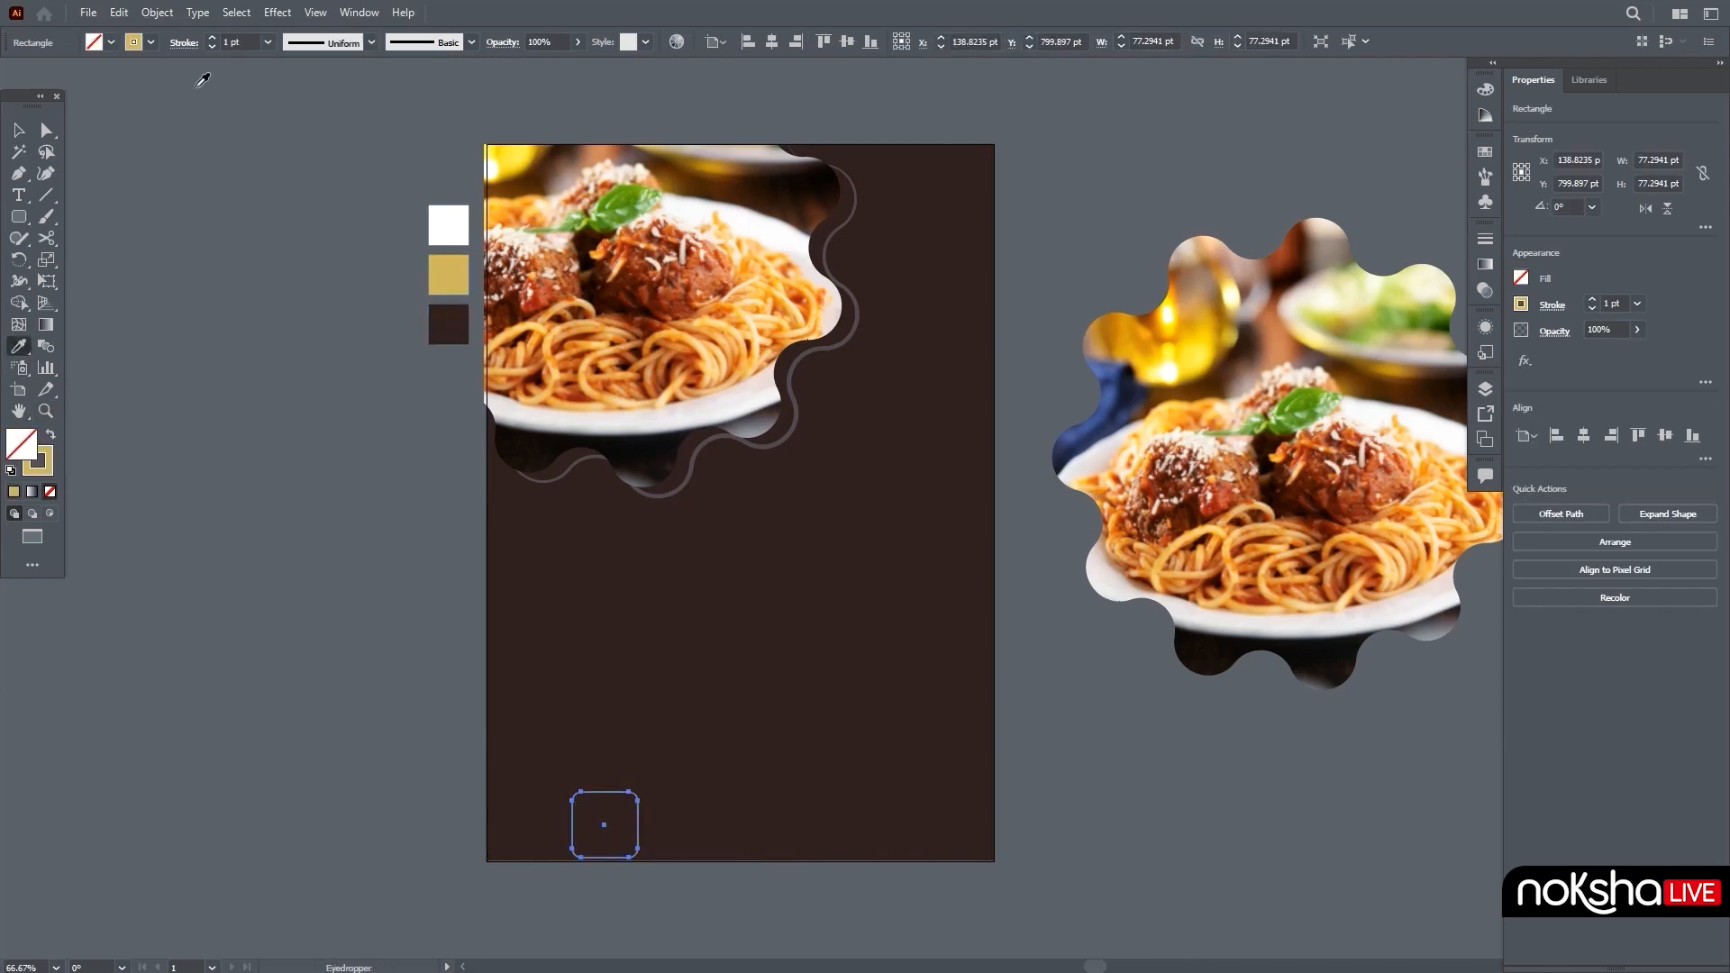
pyautogui.click(212, 36)
pyautogui.click(212, 37)
pyautogui.press('v')
pyautogui.click(682, 885)
pyautogui.click(637, 854)
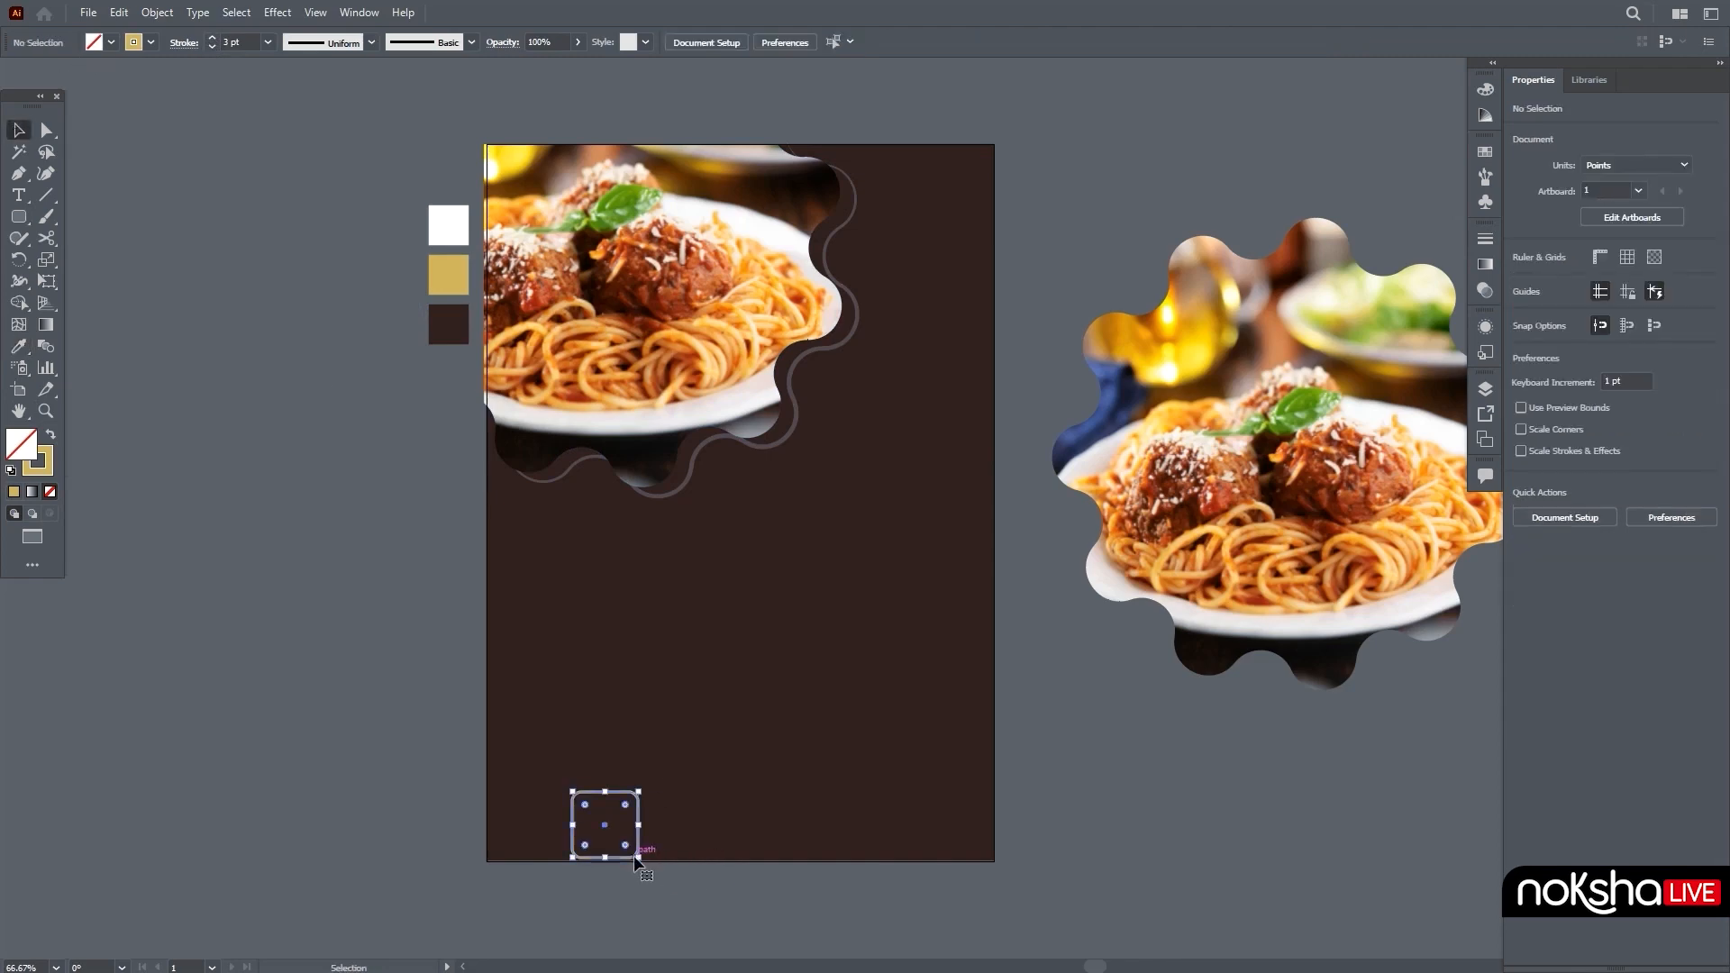
pyautogui.click(211, 47)
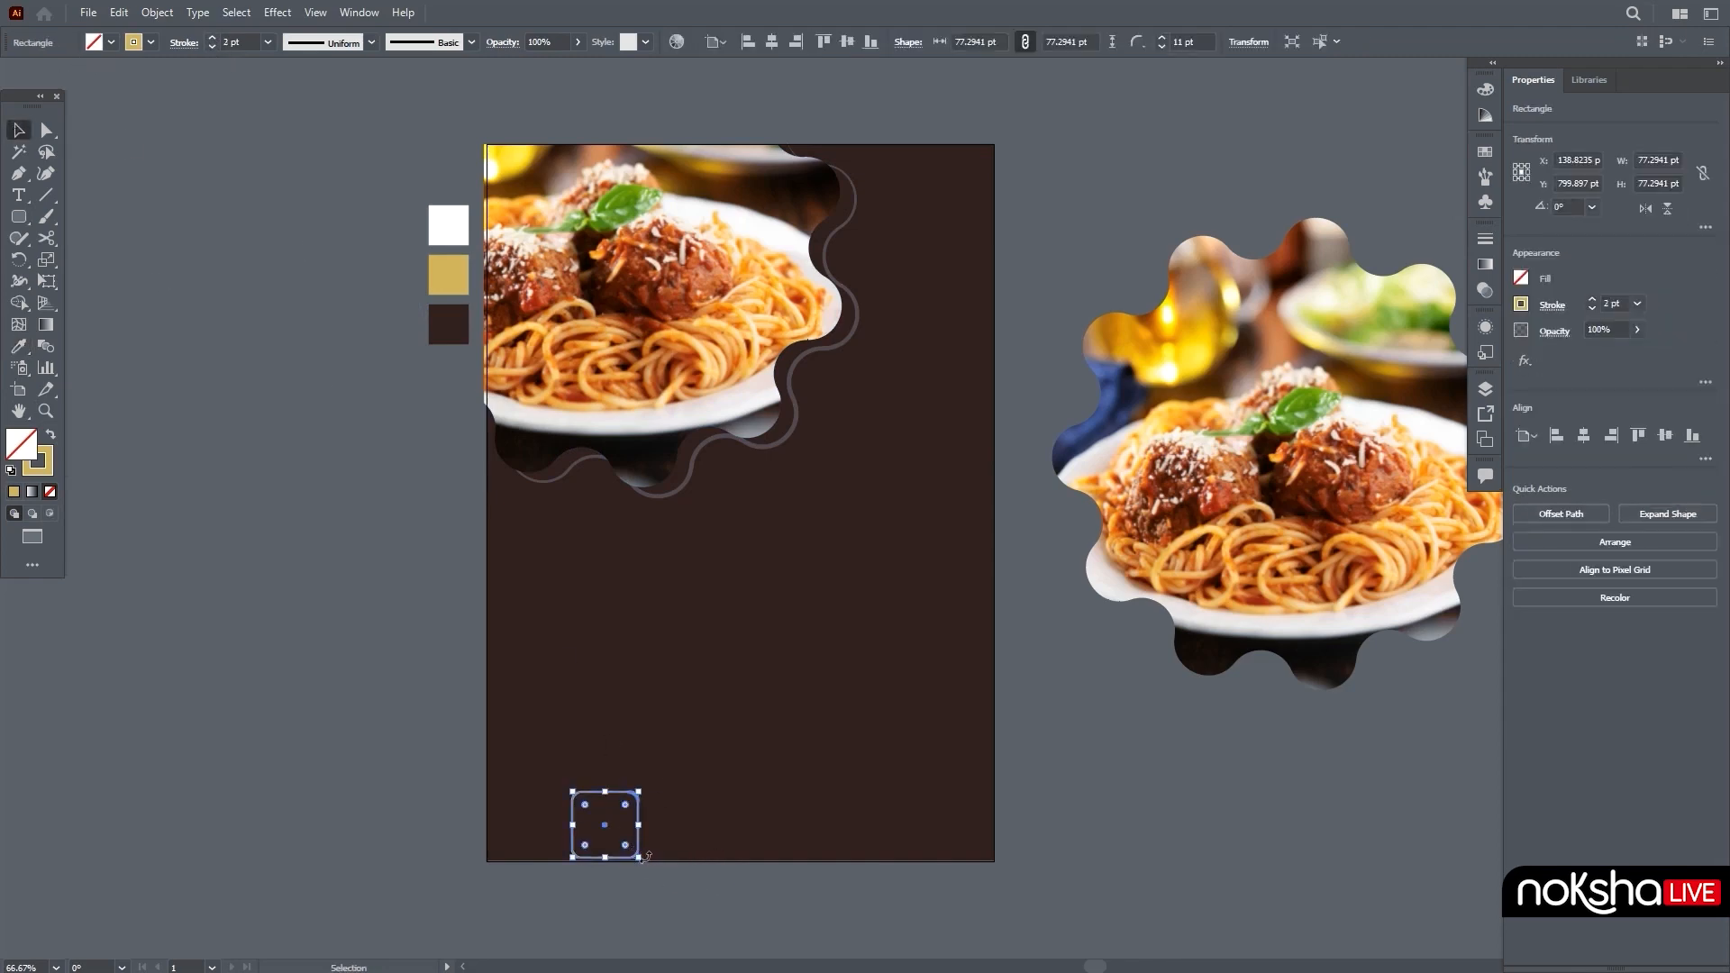
# Step: Move the rounded square over the artboard's lower edge and scatter four smaller copies around it, two about 55 pt and two about 34 pt
pyautogui.moveTo(646, 855); pyautogui.dragTo(599, 847)
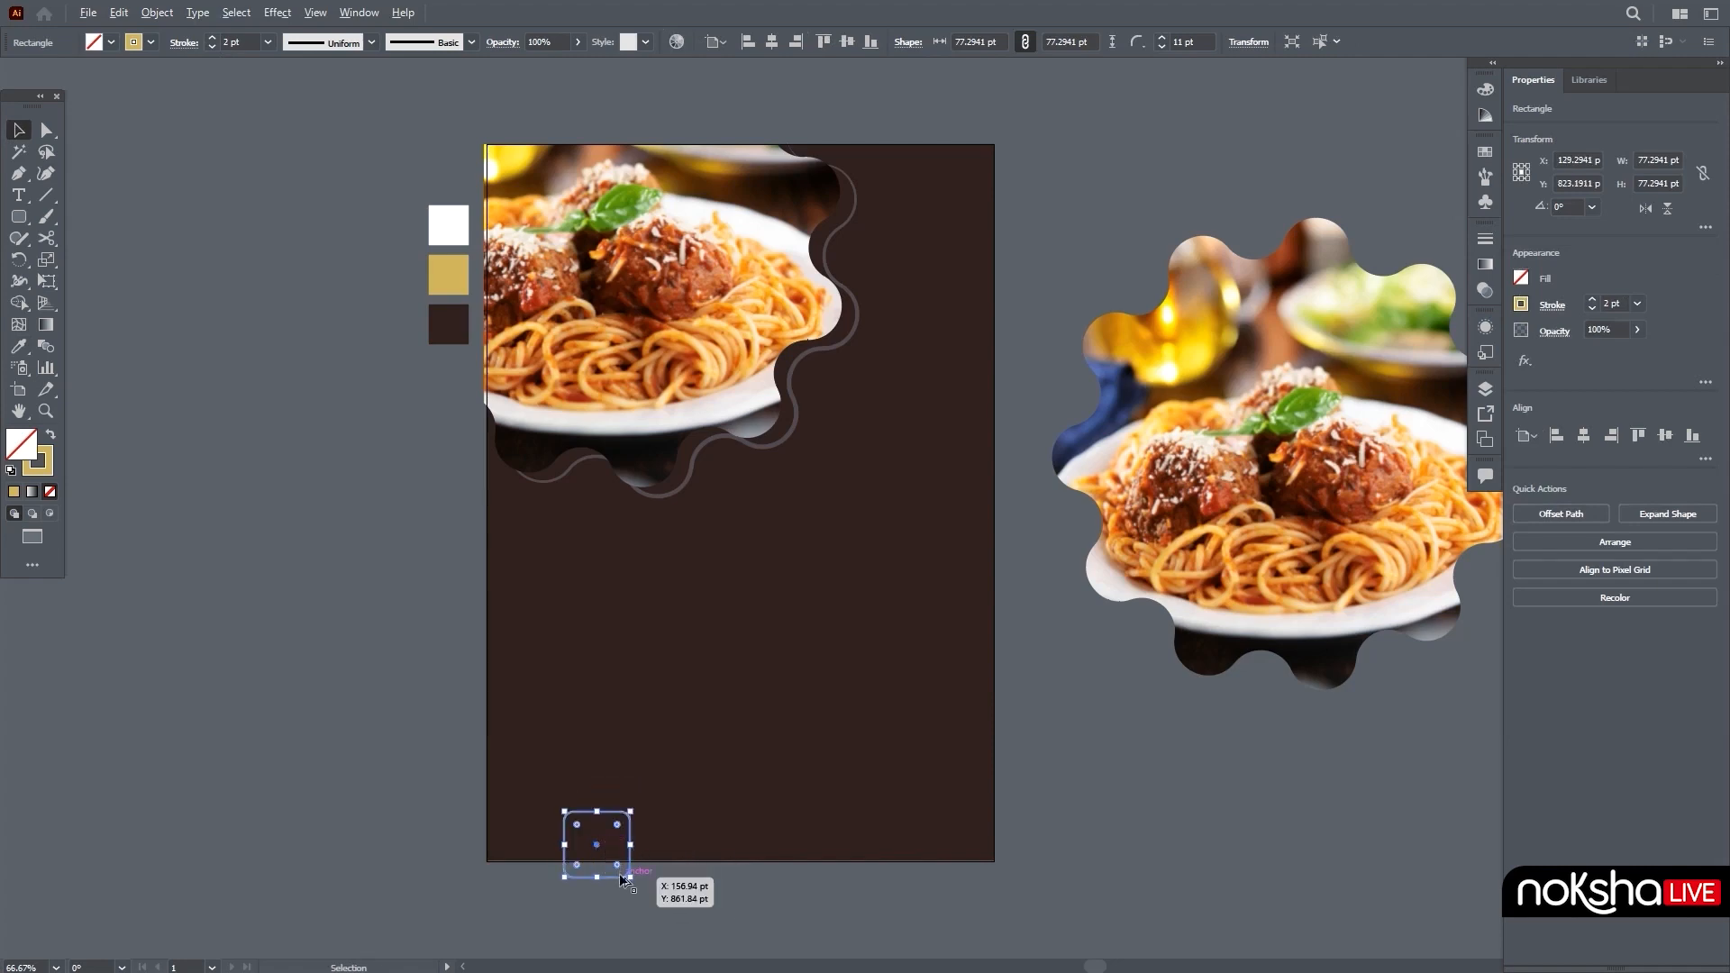
pyautogui.moveTo(620, 874); pyautogui.dragTo(571, 785)
pyautogui.moveTo(581, 722); pyautogui.dragTo(541, 874)
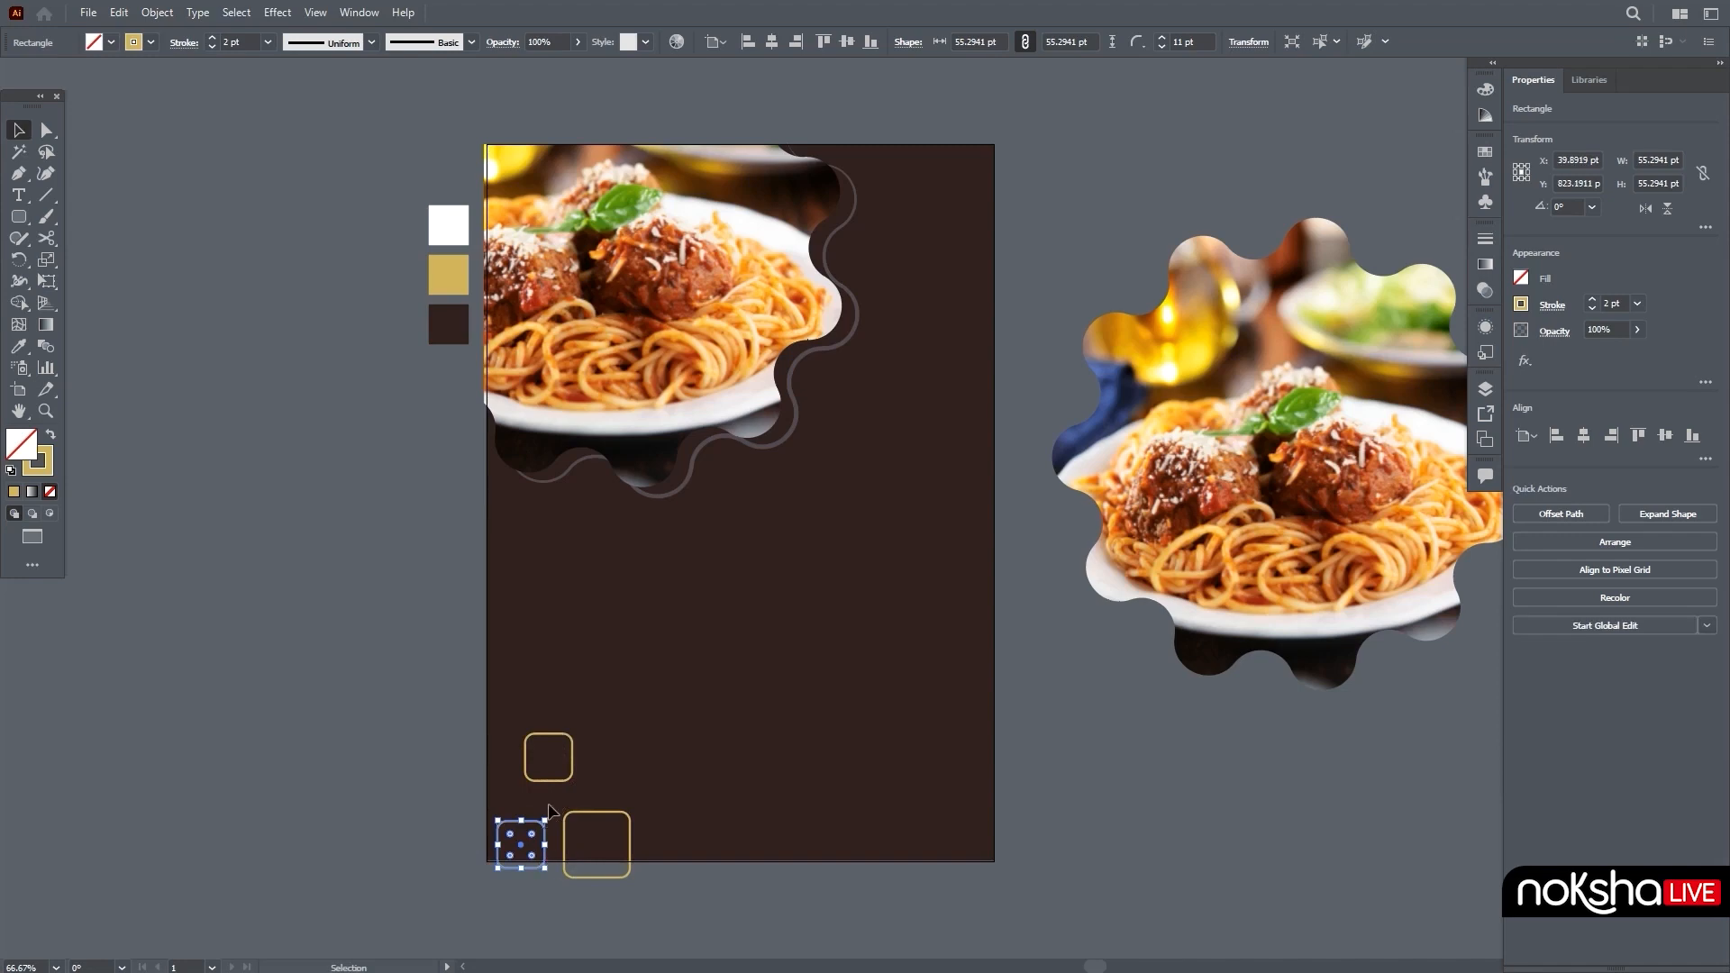
pyautogui.click(567, 780)
pyautogui.moveTo(573, 757); pyautogui.dragTo(701, 809)
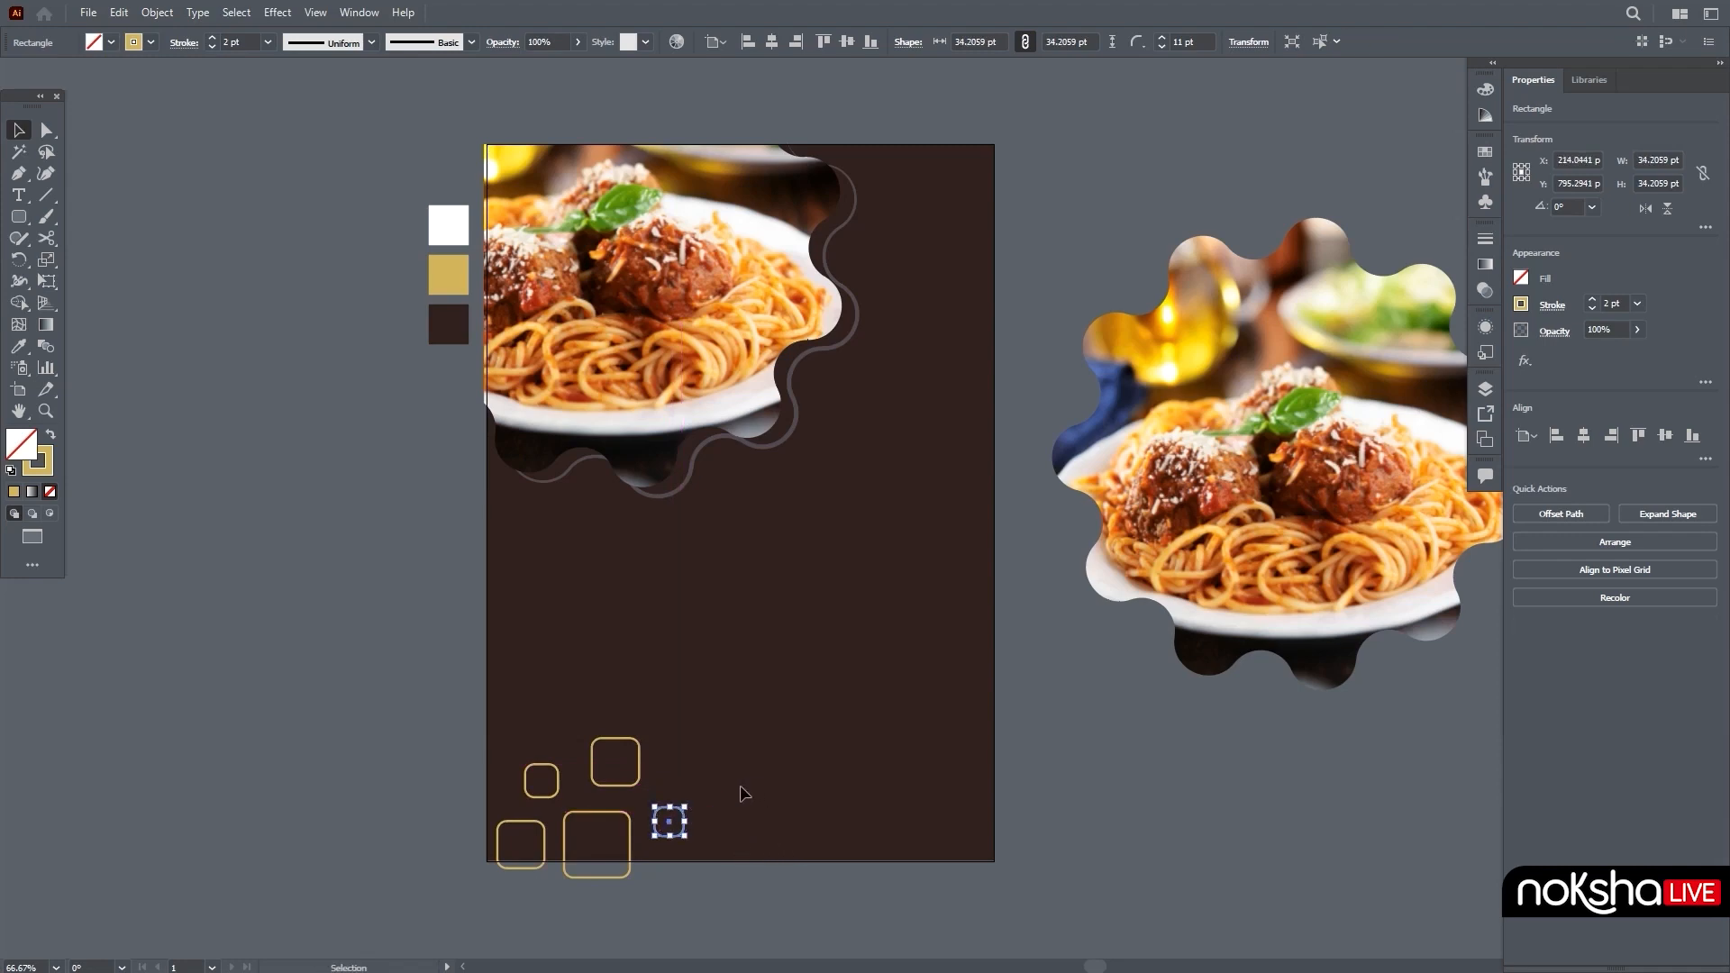
pyautogui.click(709, 904)
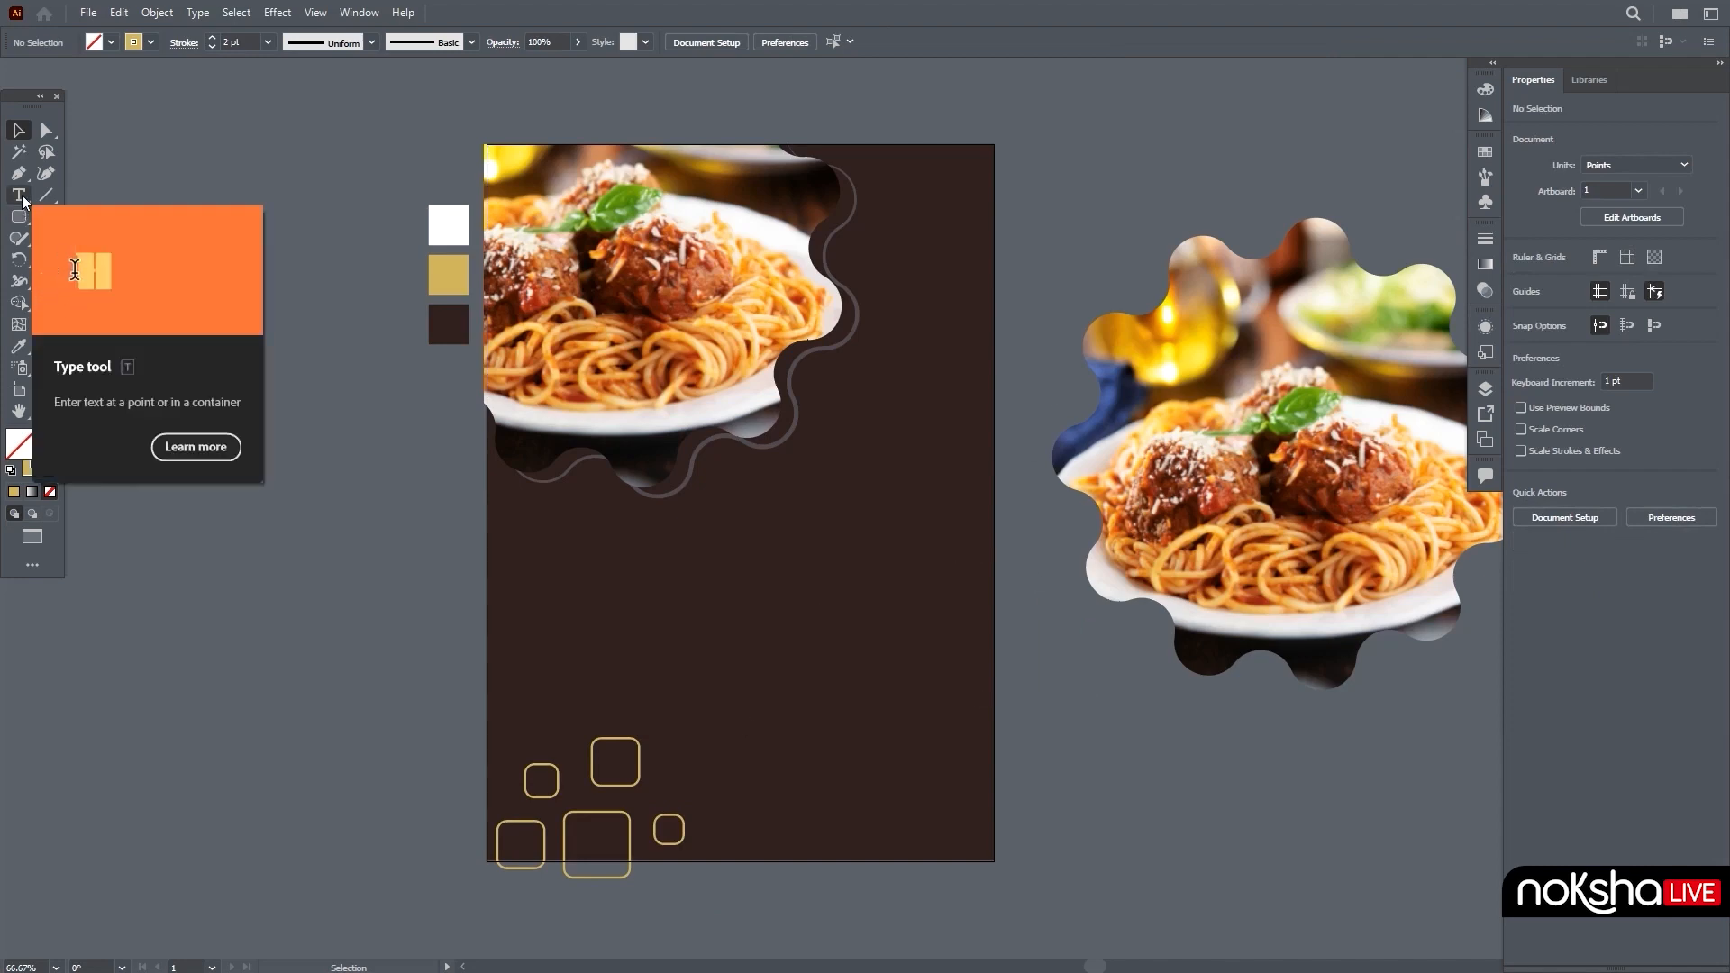
# Step: Add the text "FOOD PROMOTION DISCOUNT 35% off" on four lines beneath the photo
pyautogui.press('t')
pyautogui.click(780, 548)
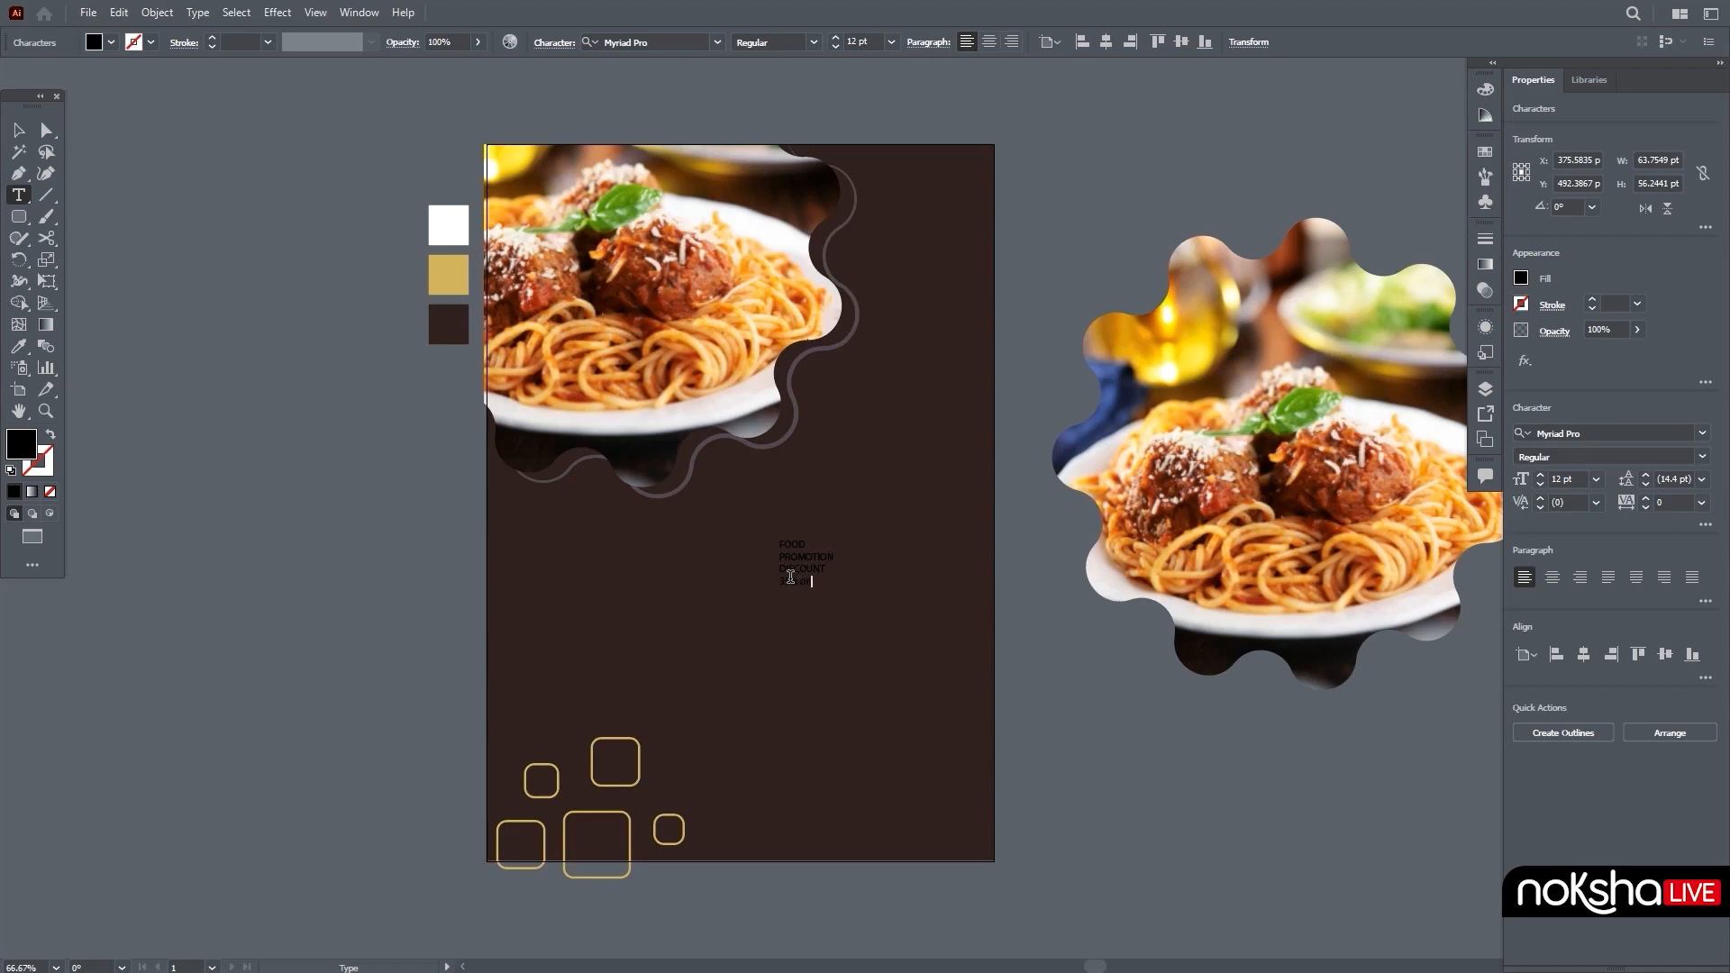
pyautogui.press('Escape')
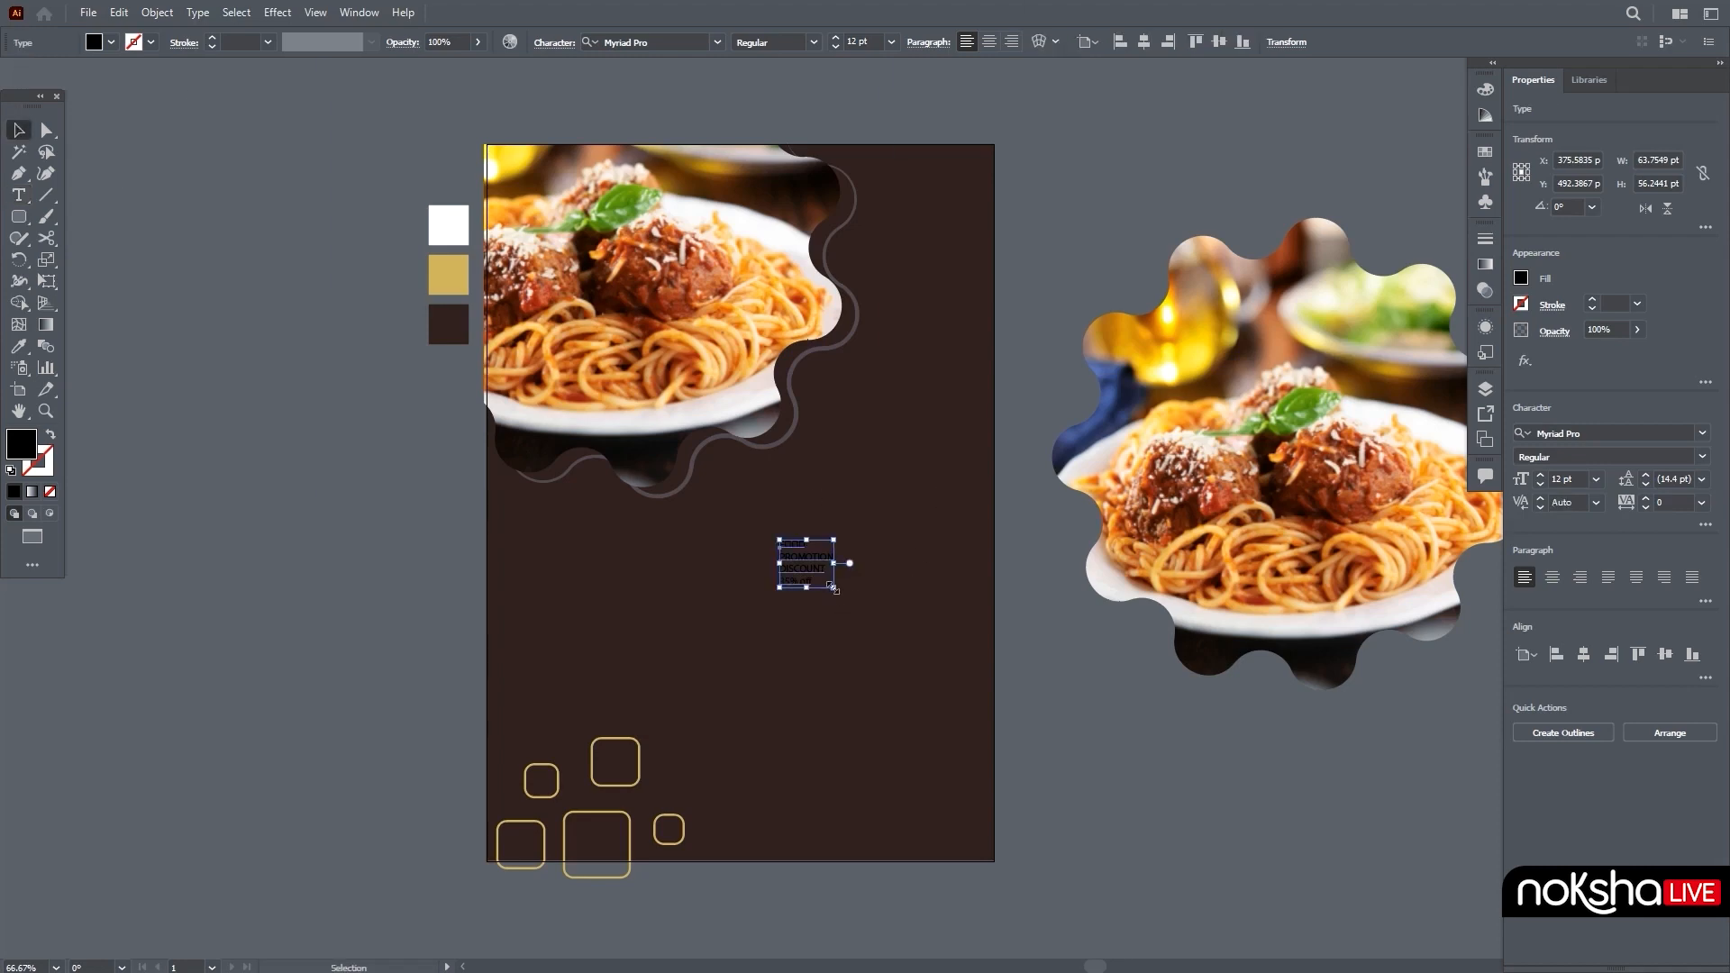
# Step: Enlarge the four-line text to about 47 pt, place it below the photo and colour it with the white sample
pyautogui.moveTo(834, 587); pyautogui.dragTo(919, 662)
pyautogui.moveTo(851, 546); pyautogui.dragTo(872, 573)
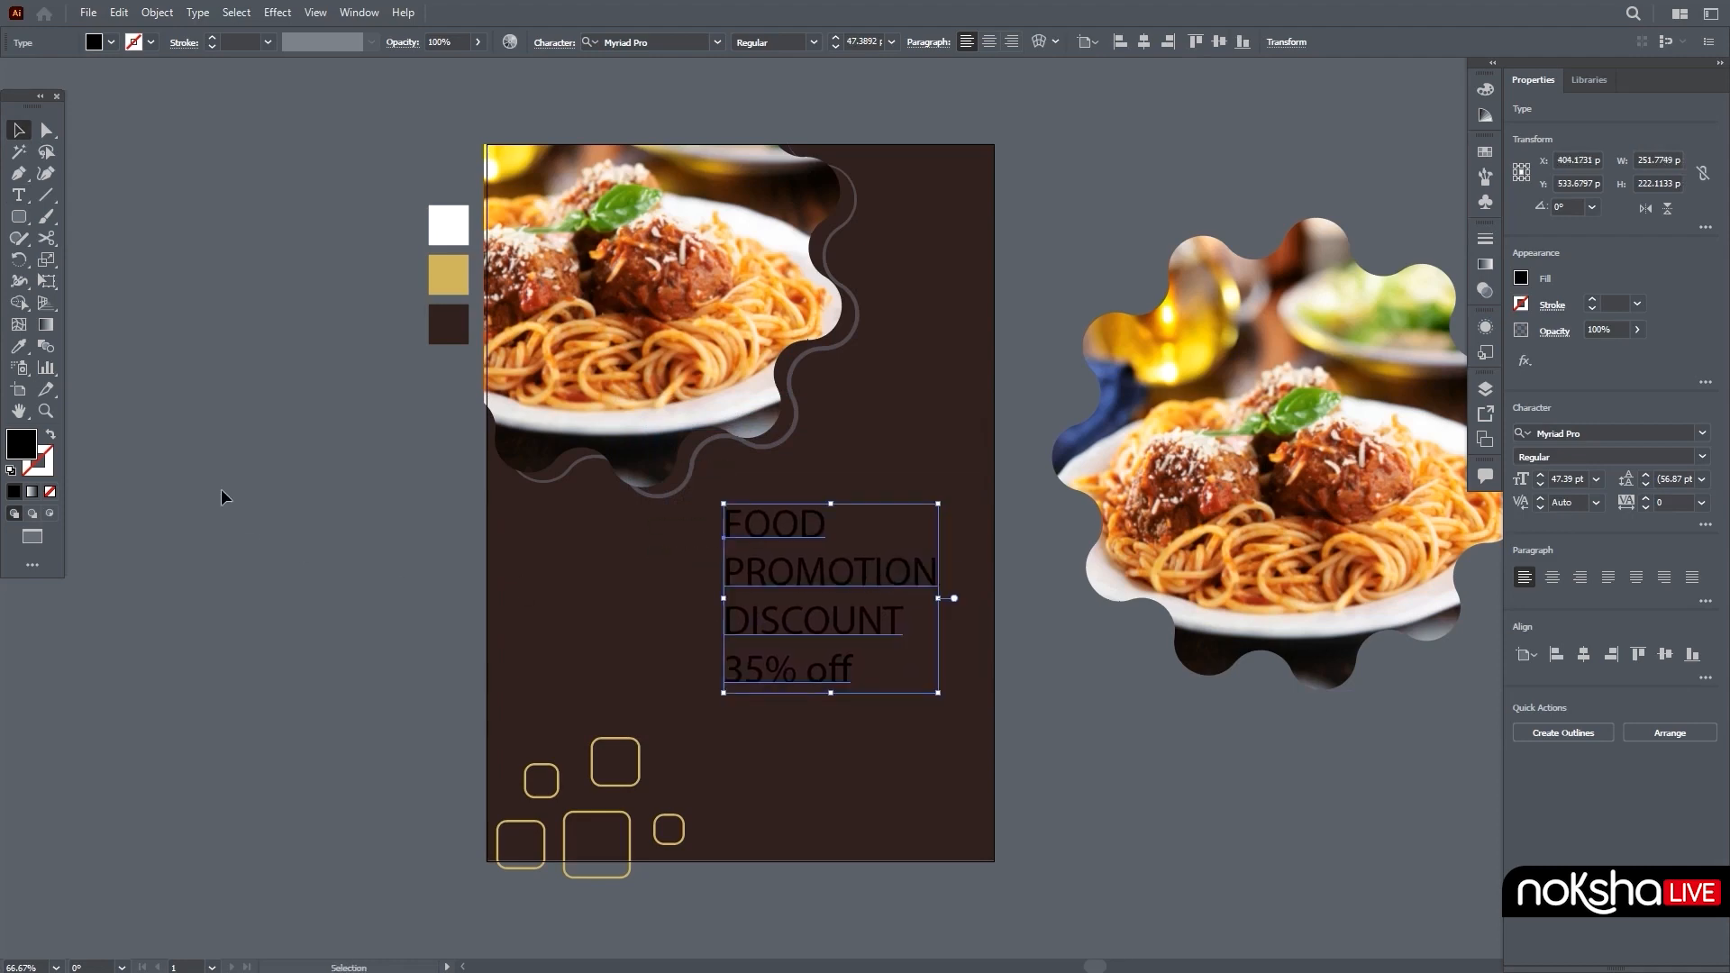
pyautogui.click(18, 346)
pyautogui.click(448, 225)
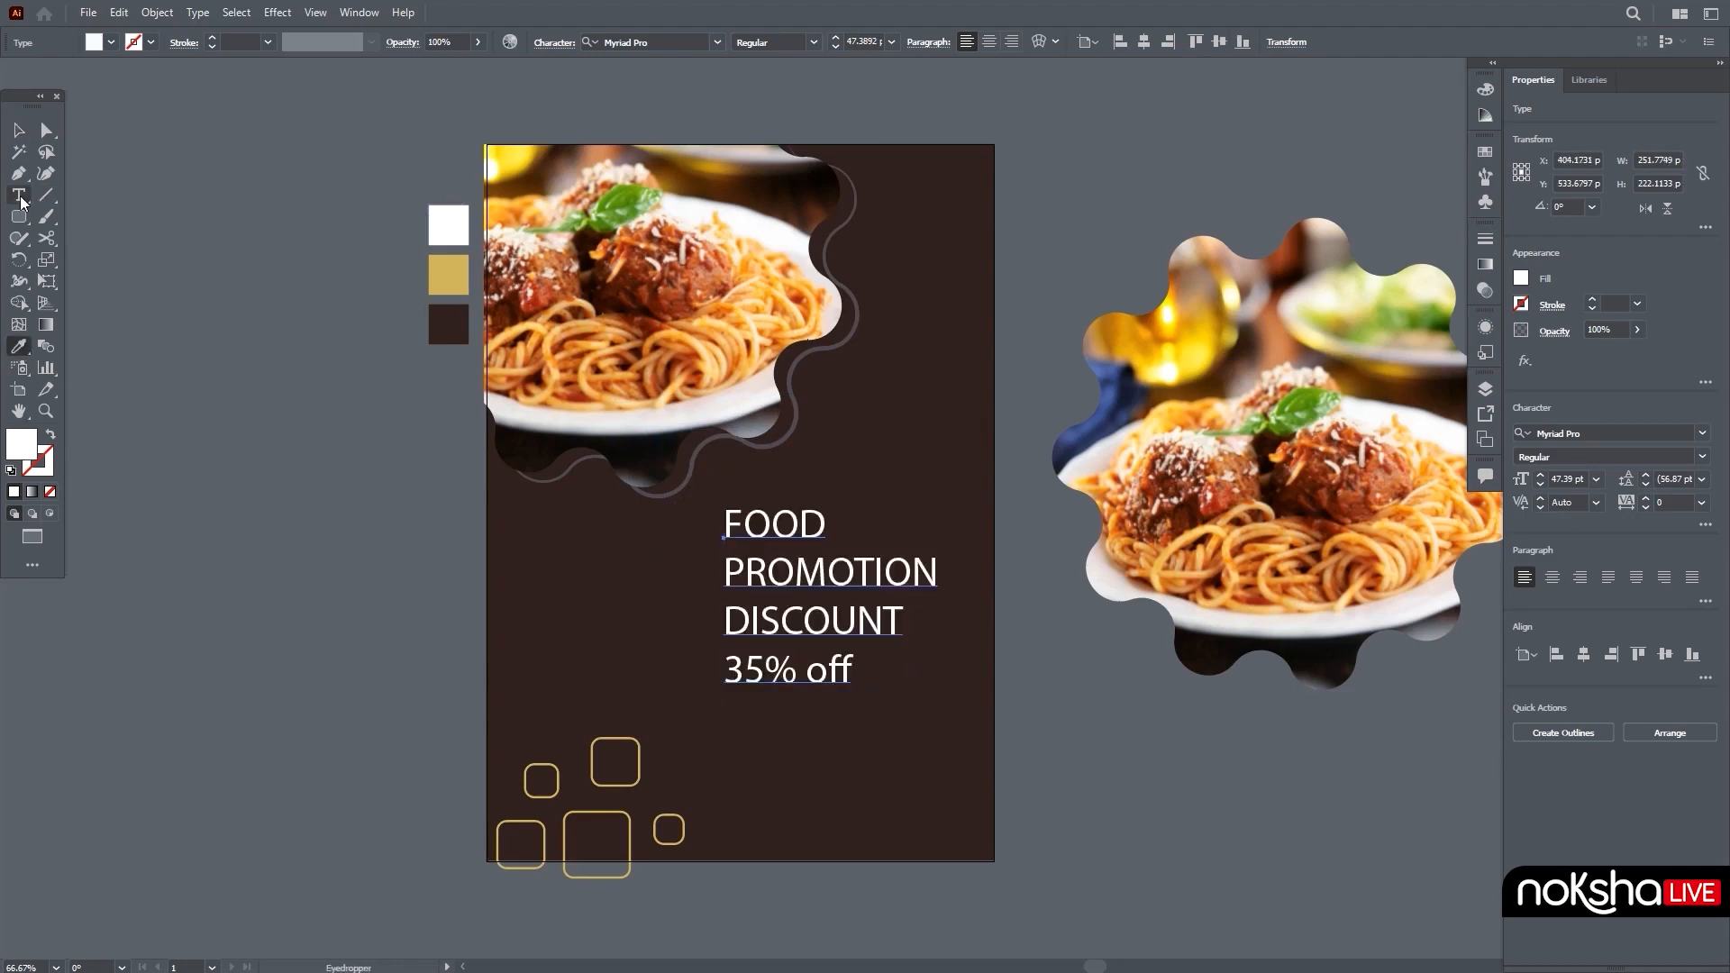
pyautogui.click(16, 131)
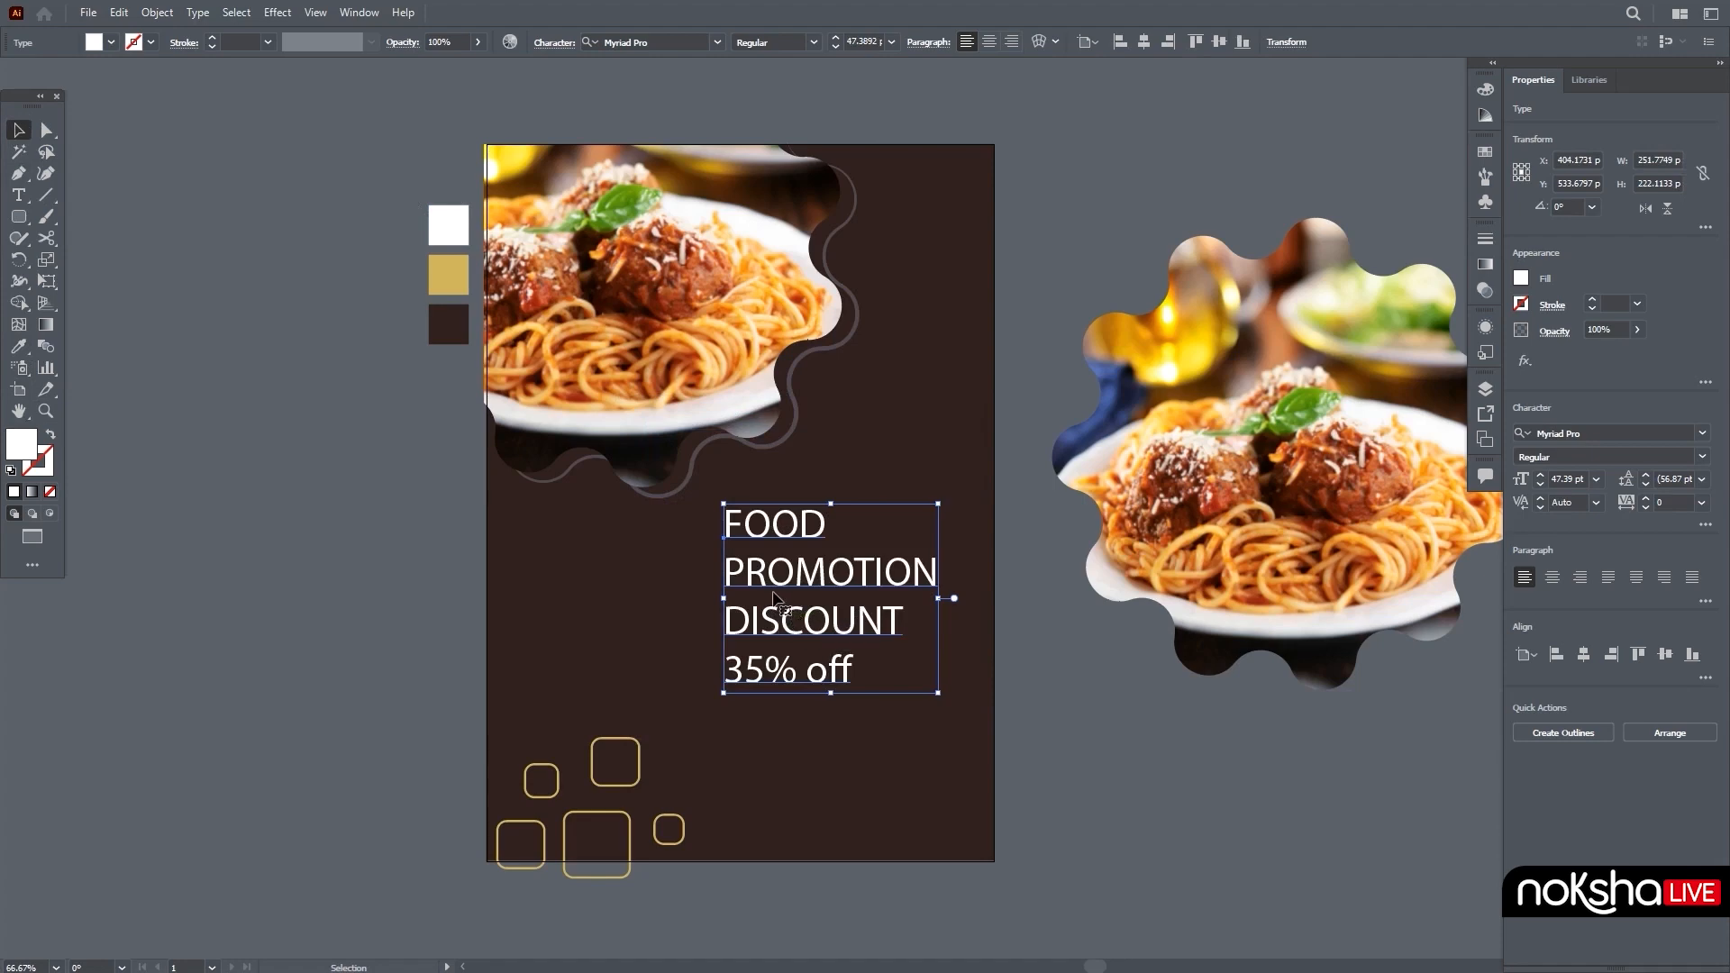
# Step: Set the lines "FOOD PROMOTION" in Open Sans Condensed ExtraBold
pyautogui.doubleClick(773, 594)
pyautogui.moveTo(727, 521); pyautogui.dragTo(953, 567)
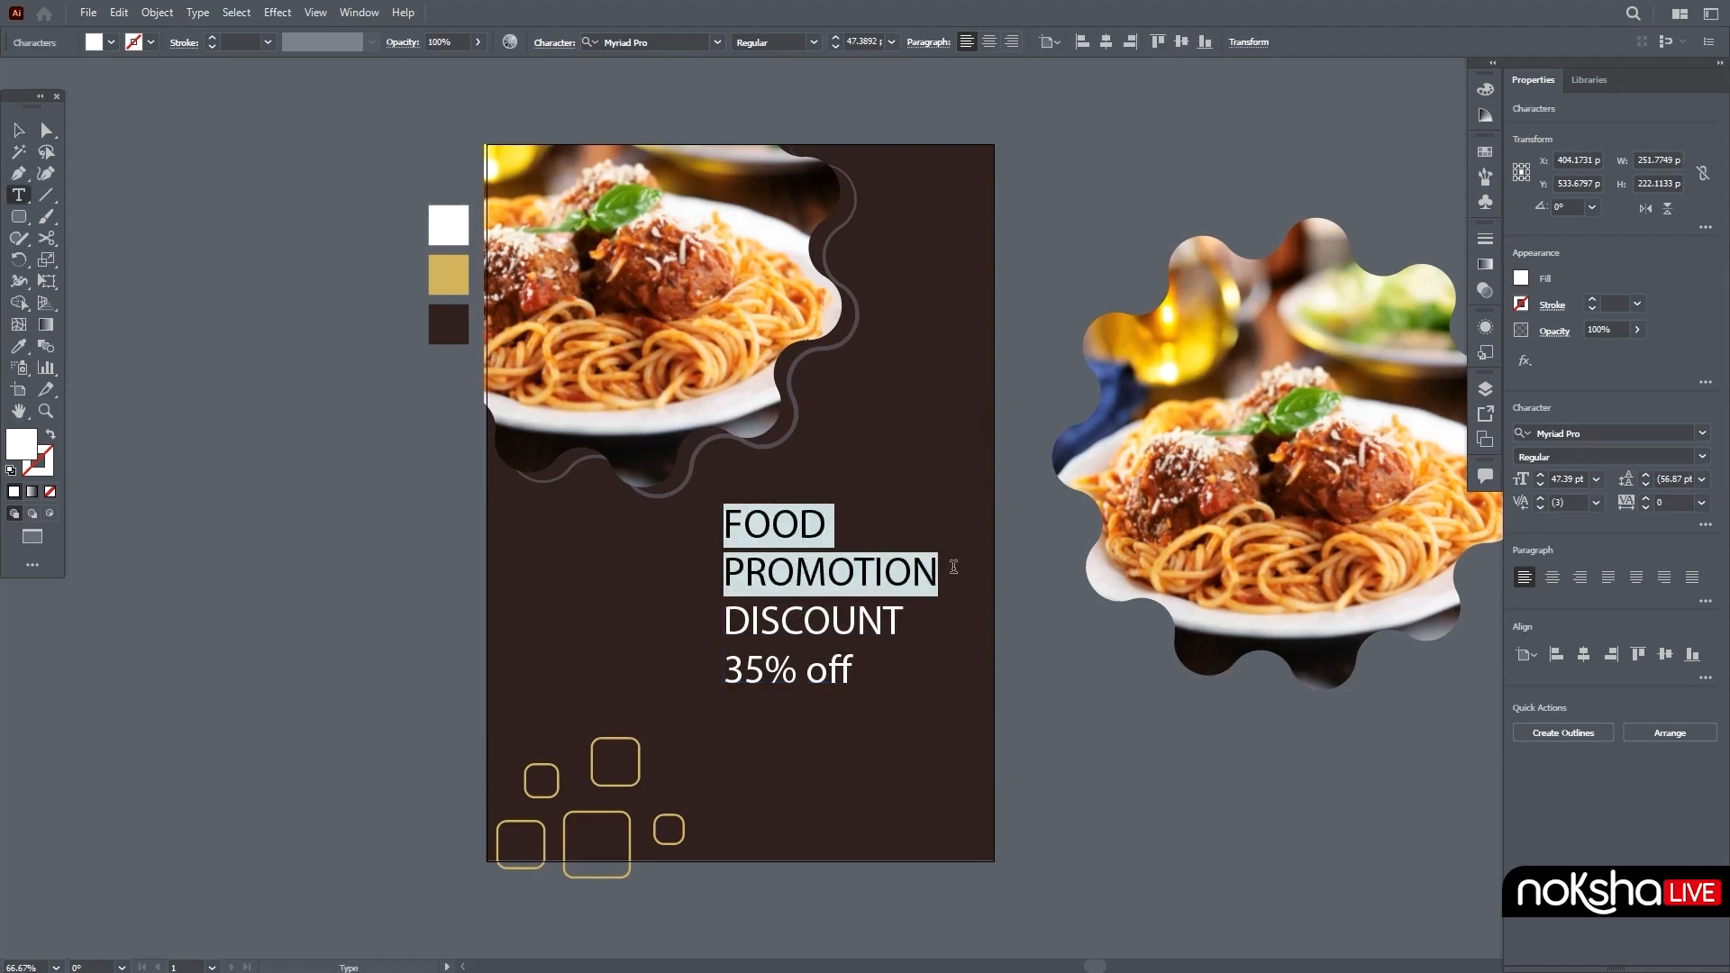
pyautogui.click(681, 42)
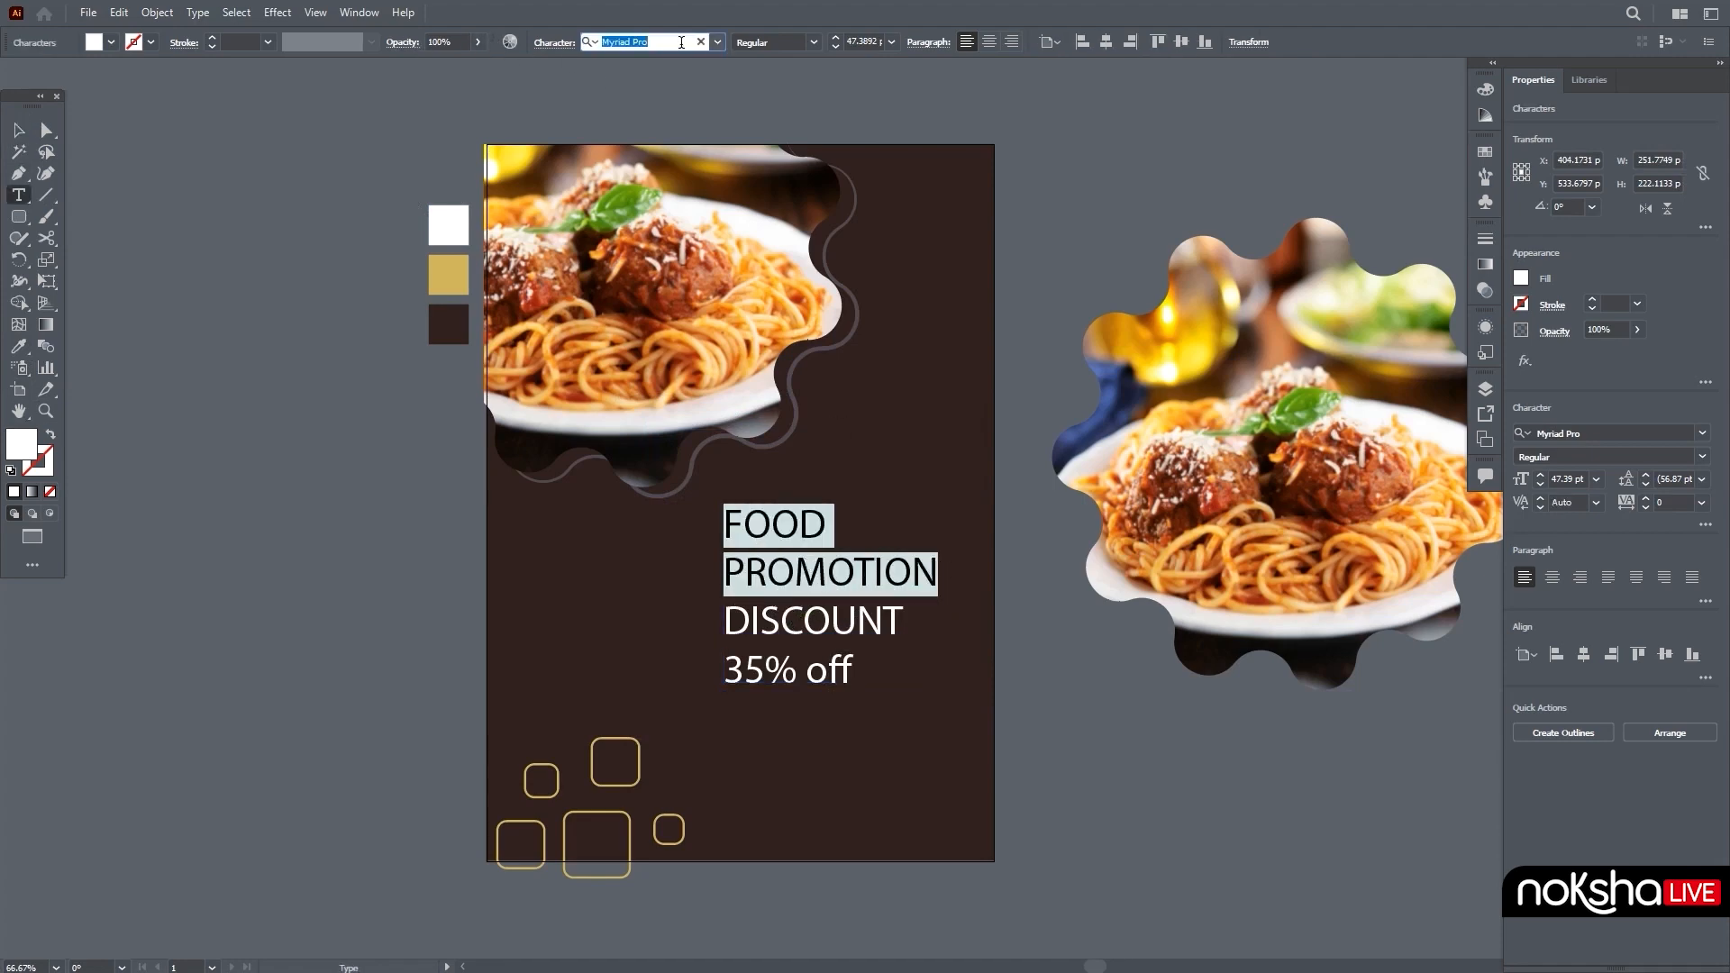
pyautogui.write('open')
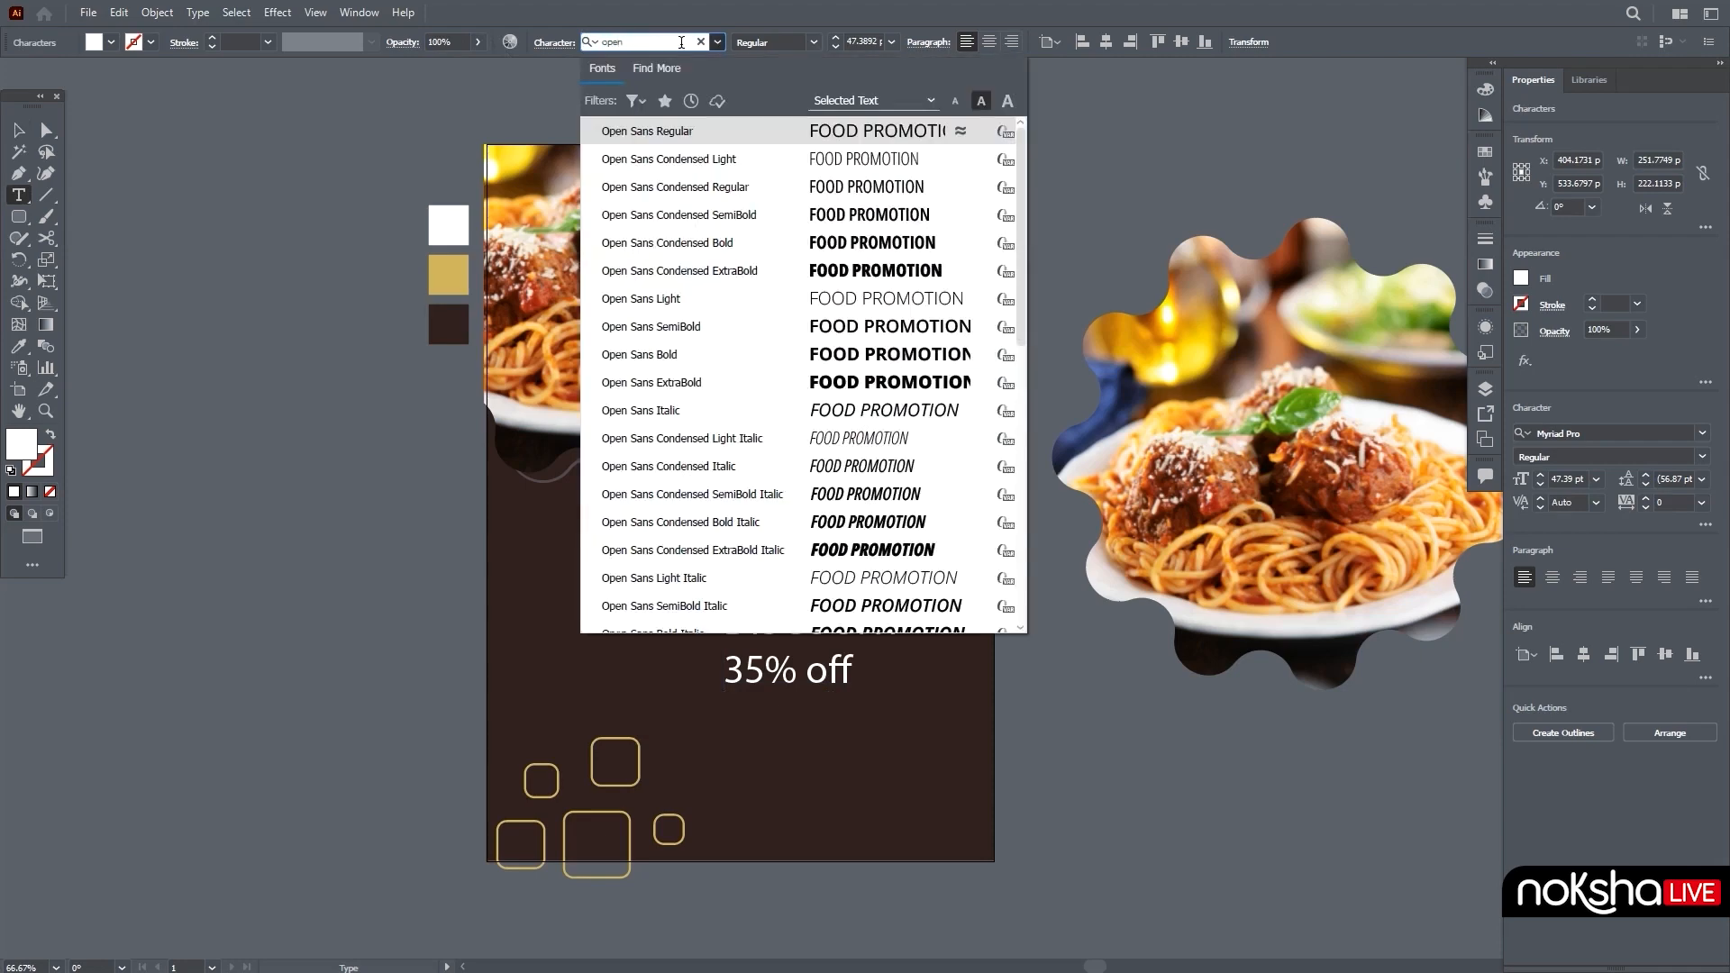
pyautogui.click(743, 272)
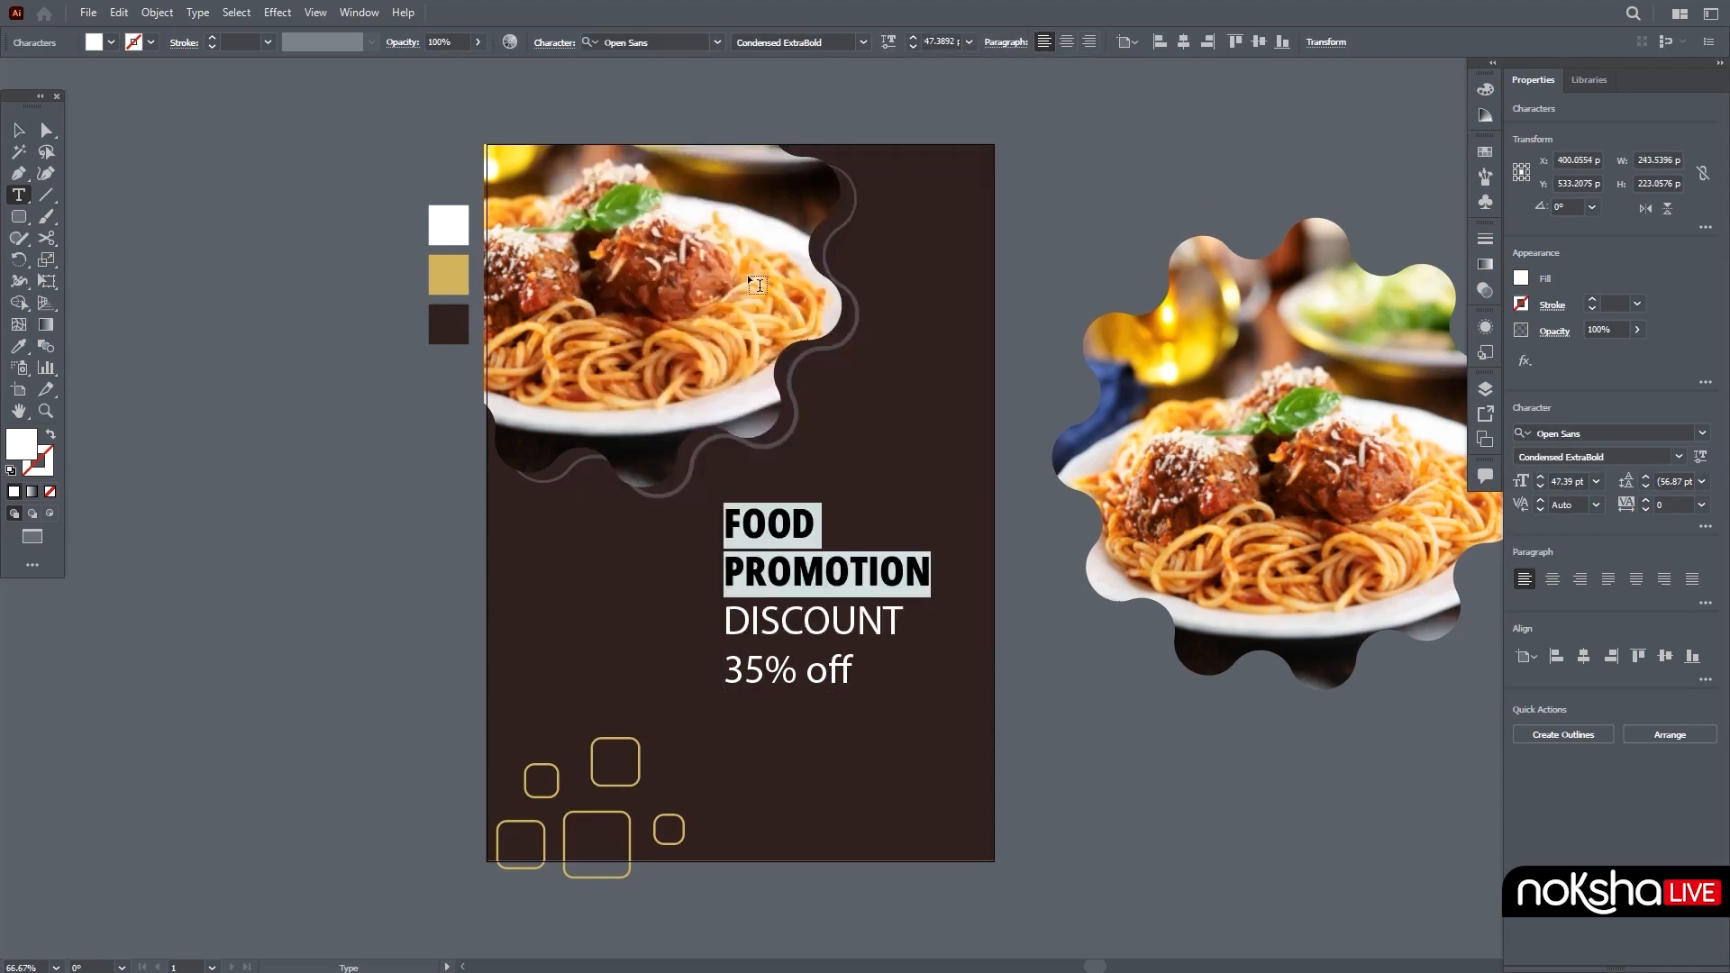
# Step: Set the lines "DISCOUNT 35% off" in DM Serif Display Regular
pyautogui.moveTo(730, 622); pyautogui.dragTo(847, 671)
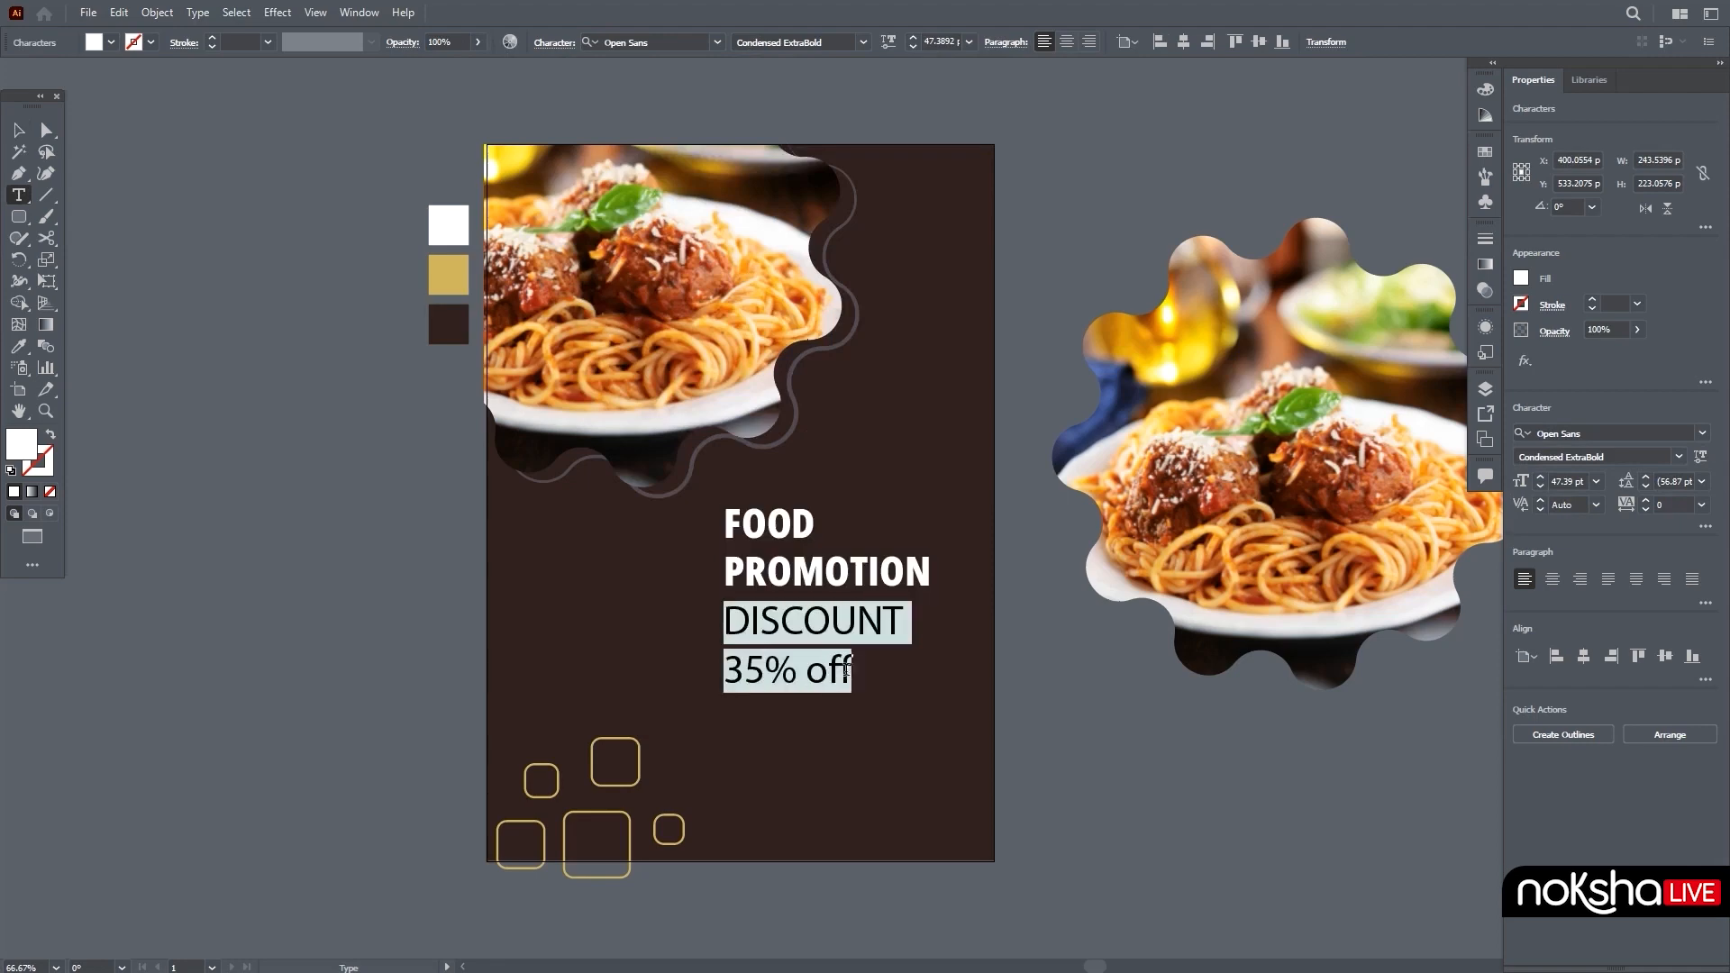
pyautogui.click(655, 42)
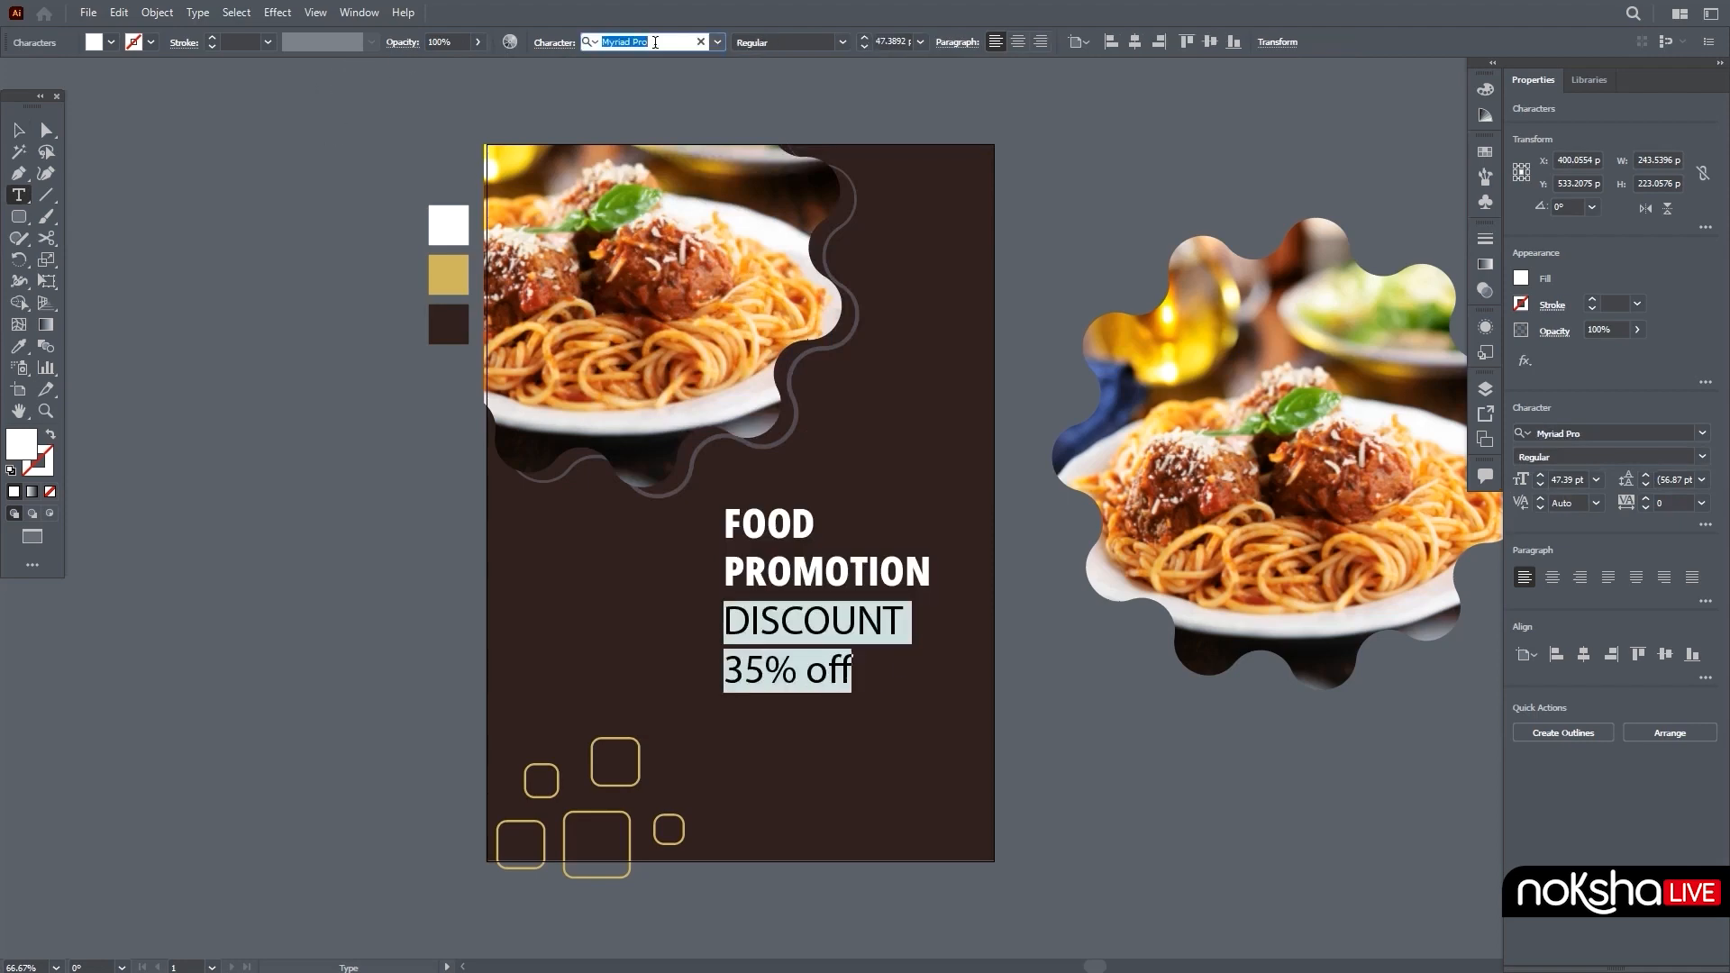
pyautogui.write('dm')
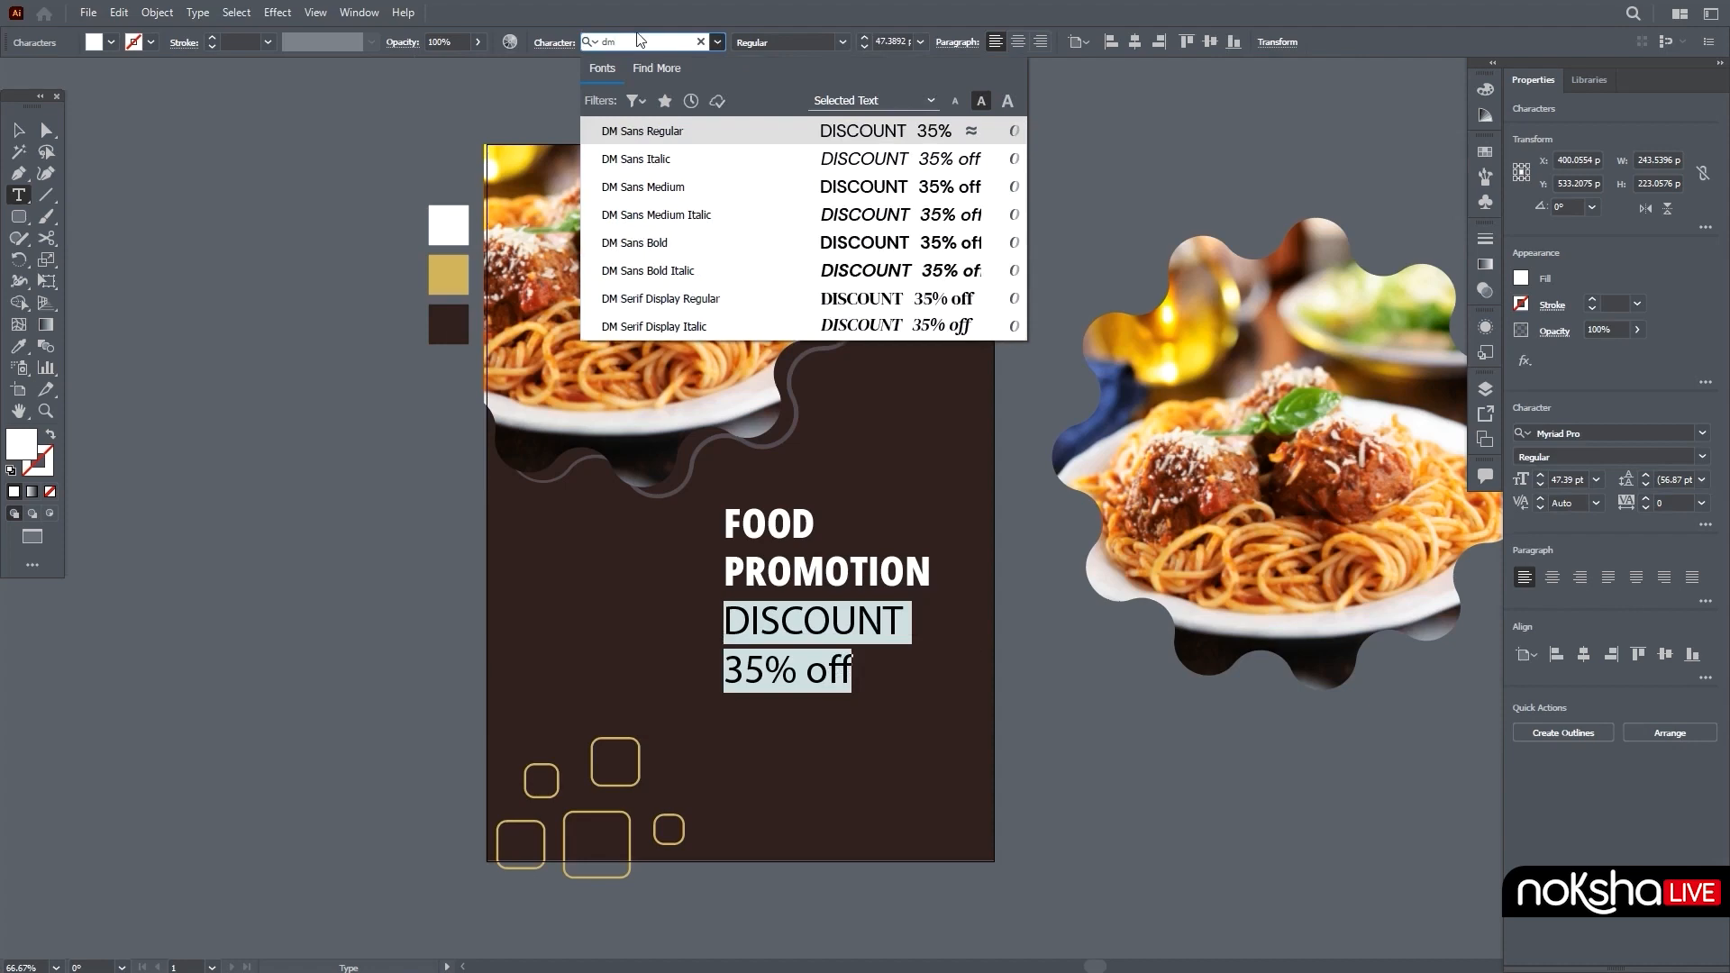
pyautogui.click(832, 309)
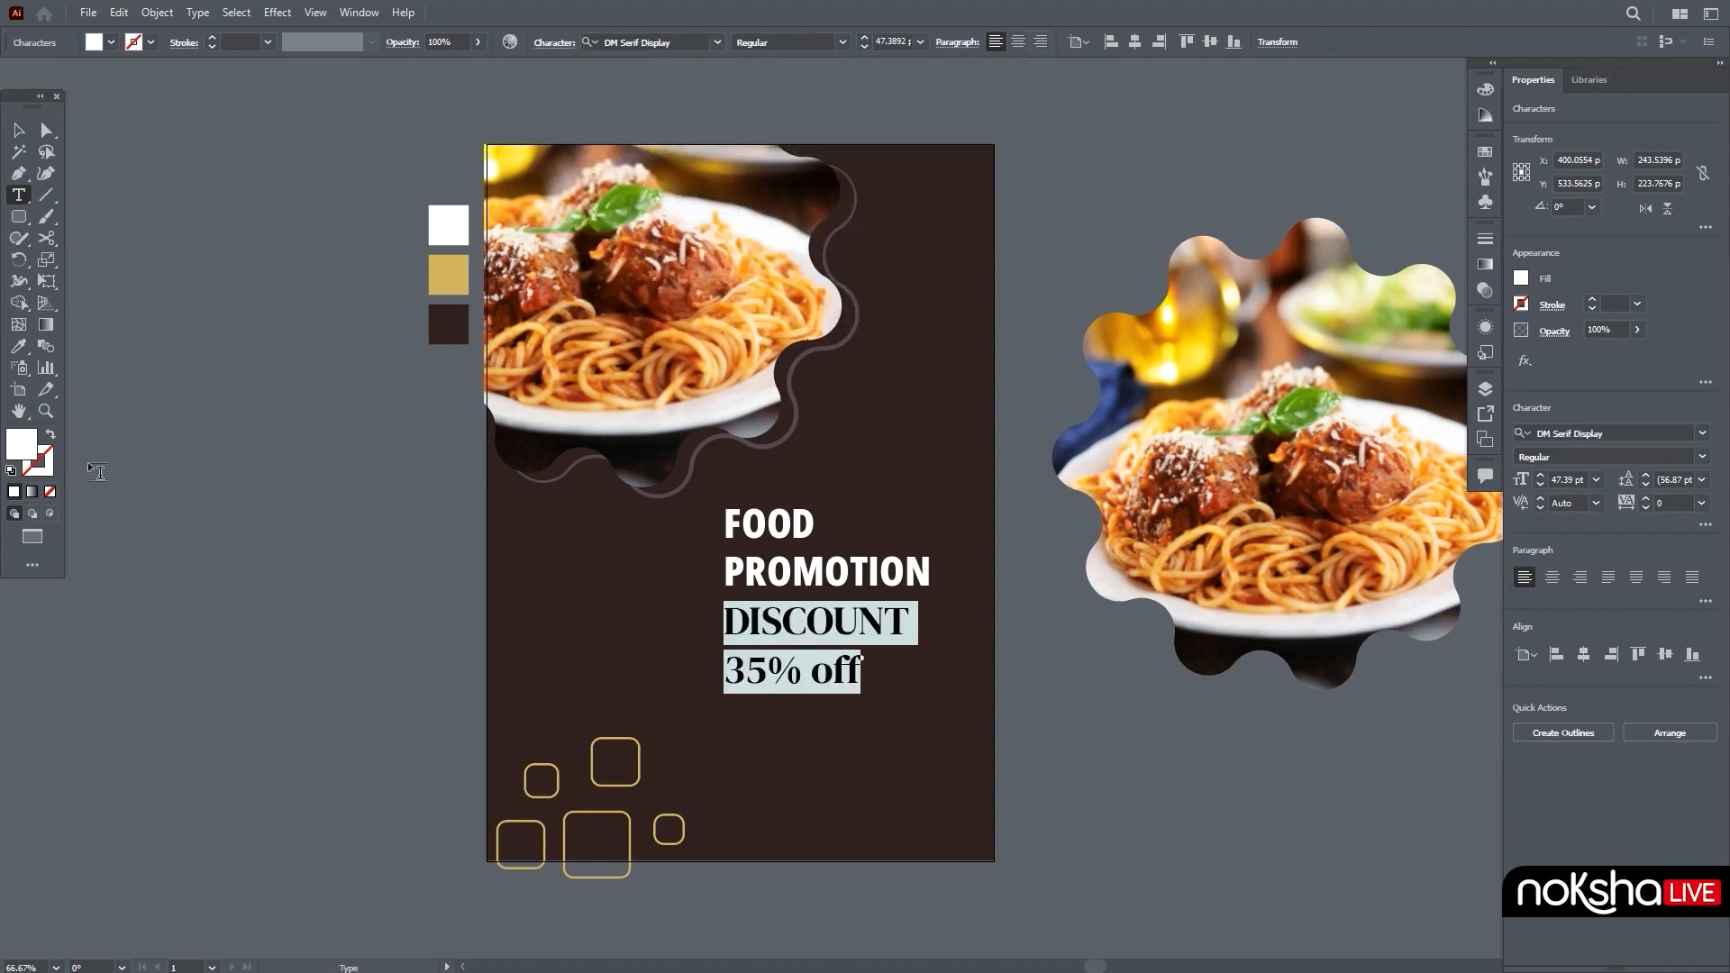
pyautogui.press('Escape')
pyautogui.click(195, 631)
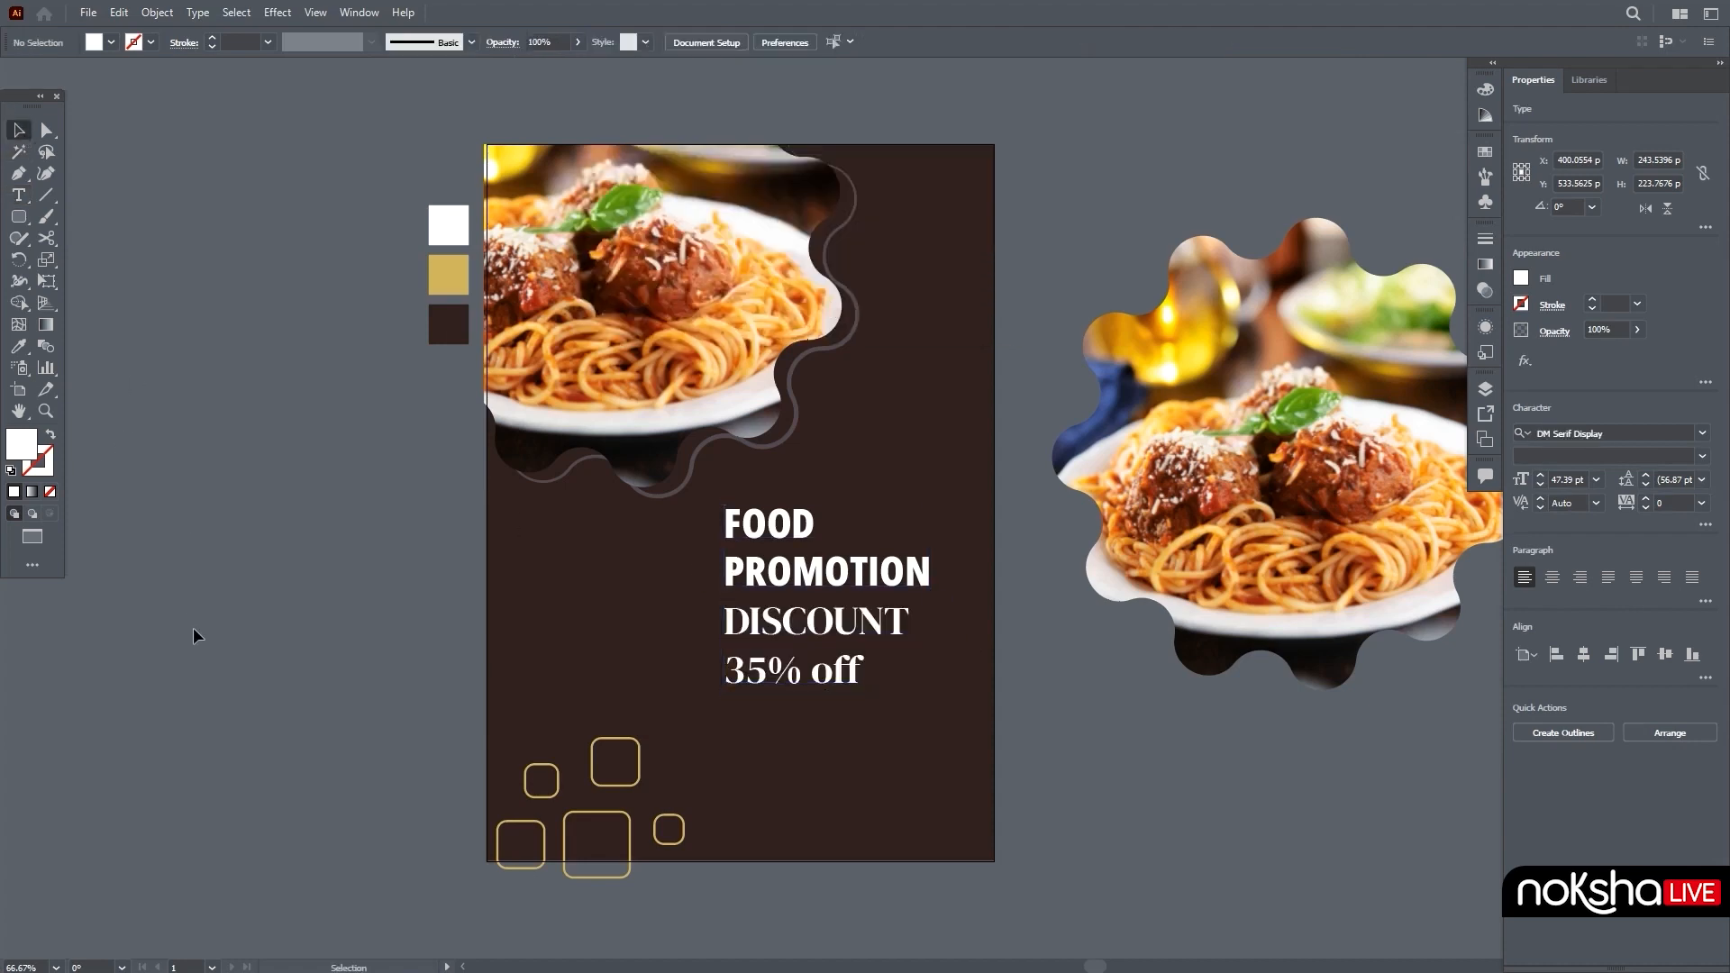
# Step: Tighten the leading of the four-line text to 48.87 pt
pyautogui.click(799, 686)
pyautogui.hotkey('alt', 'Up')
pyautogui.hotkey('alt', 'Up')
pyautogui.hotkey('alt', 'Up')
pyautogui.hotkey('alt', 'Up')
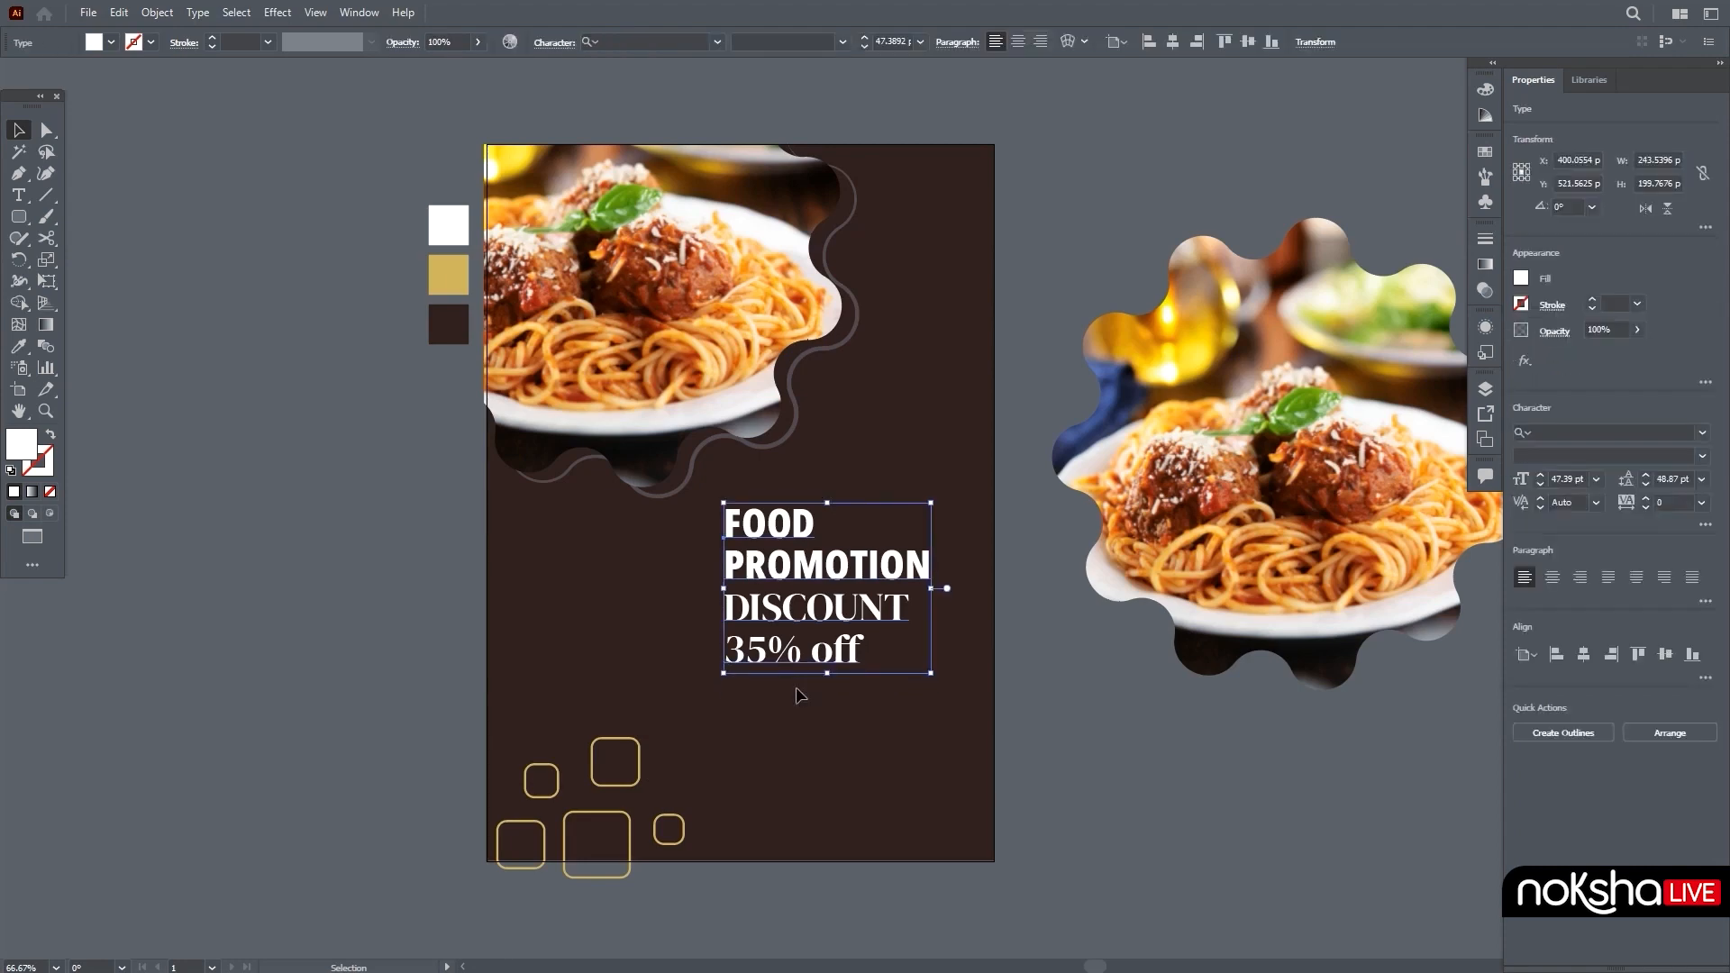
# Step: Convert the headline text to outlines and ungroup the letters
pyautogui.rightClick(784, 648)
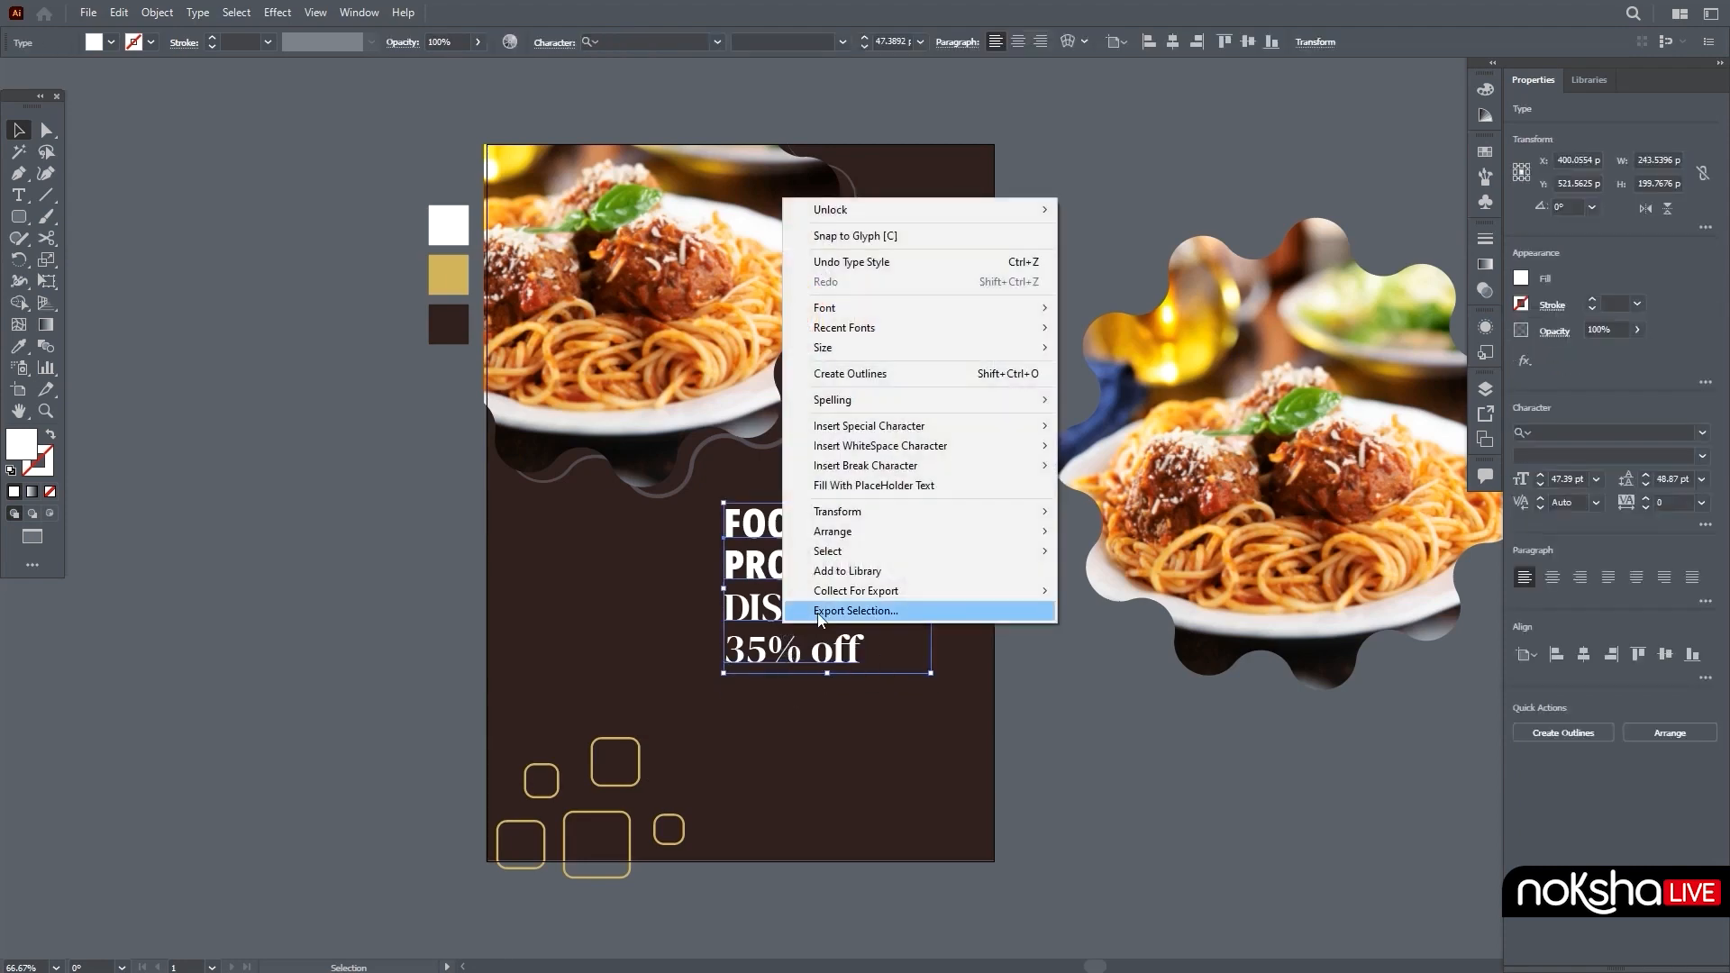
pyautogui.click(865, 373)
pyautogui.rightClick(798, 269)
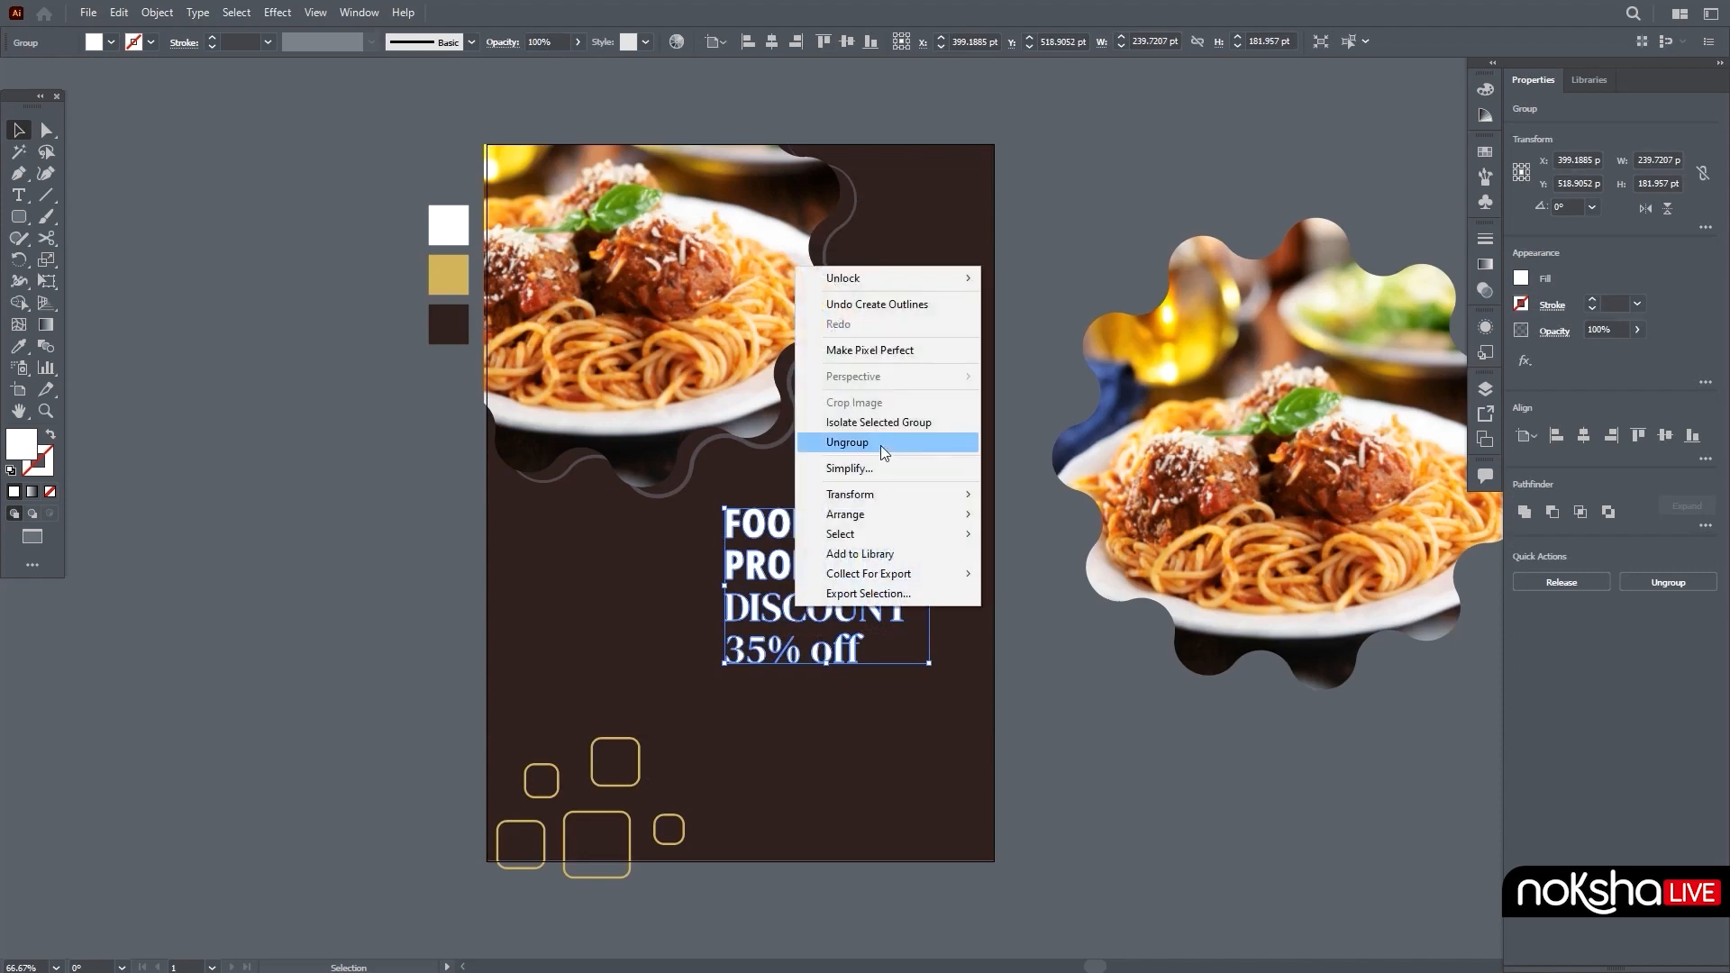
pyautogui.click(882, 442)
pyautogui.click(830, 711)
# Step: Shrink the word "DISCOUNT" and enlarge "35% off" beneath it to about the width of "PROMOTION"
pyautogui.moveTo(696, 606); pyautogui.dragTo(945, 732)
pyautogui.click(847, 664)
pyautogui.click(762, 622)
pyautogui.click(962, 748)
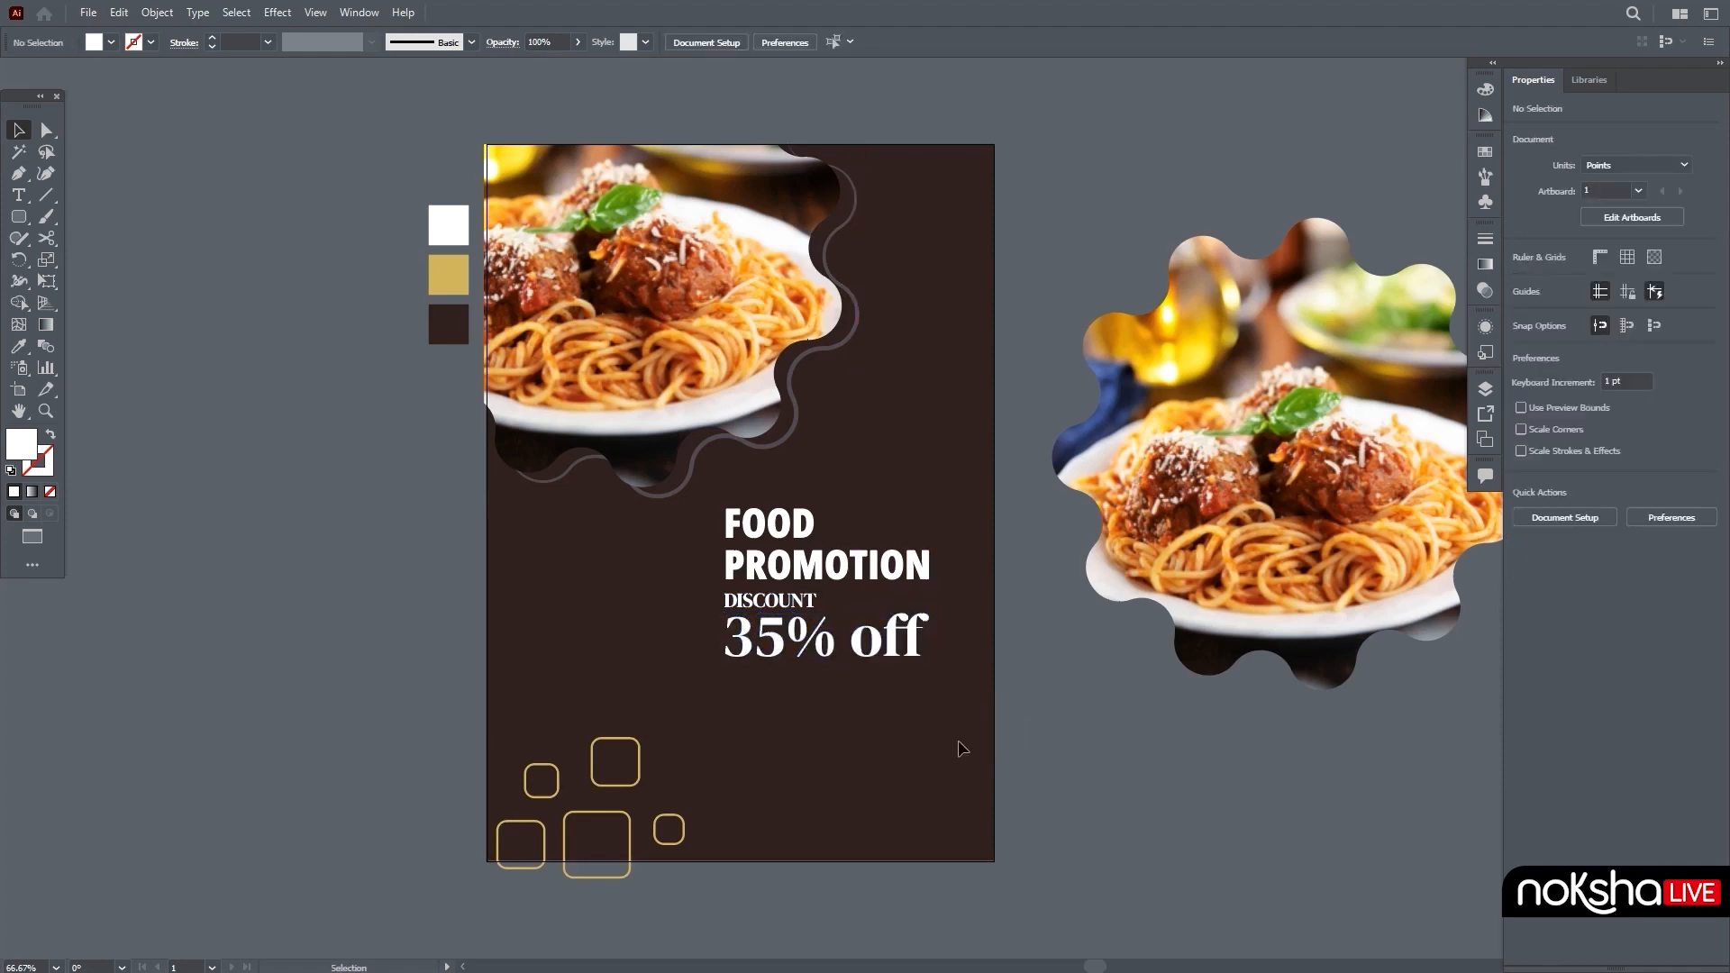
# Step: Scale up the word "FOOD" proportionally until it matches the width of "PROMOTION"
pyautogui.scroll(2, 963, 748)
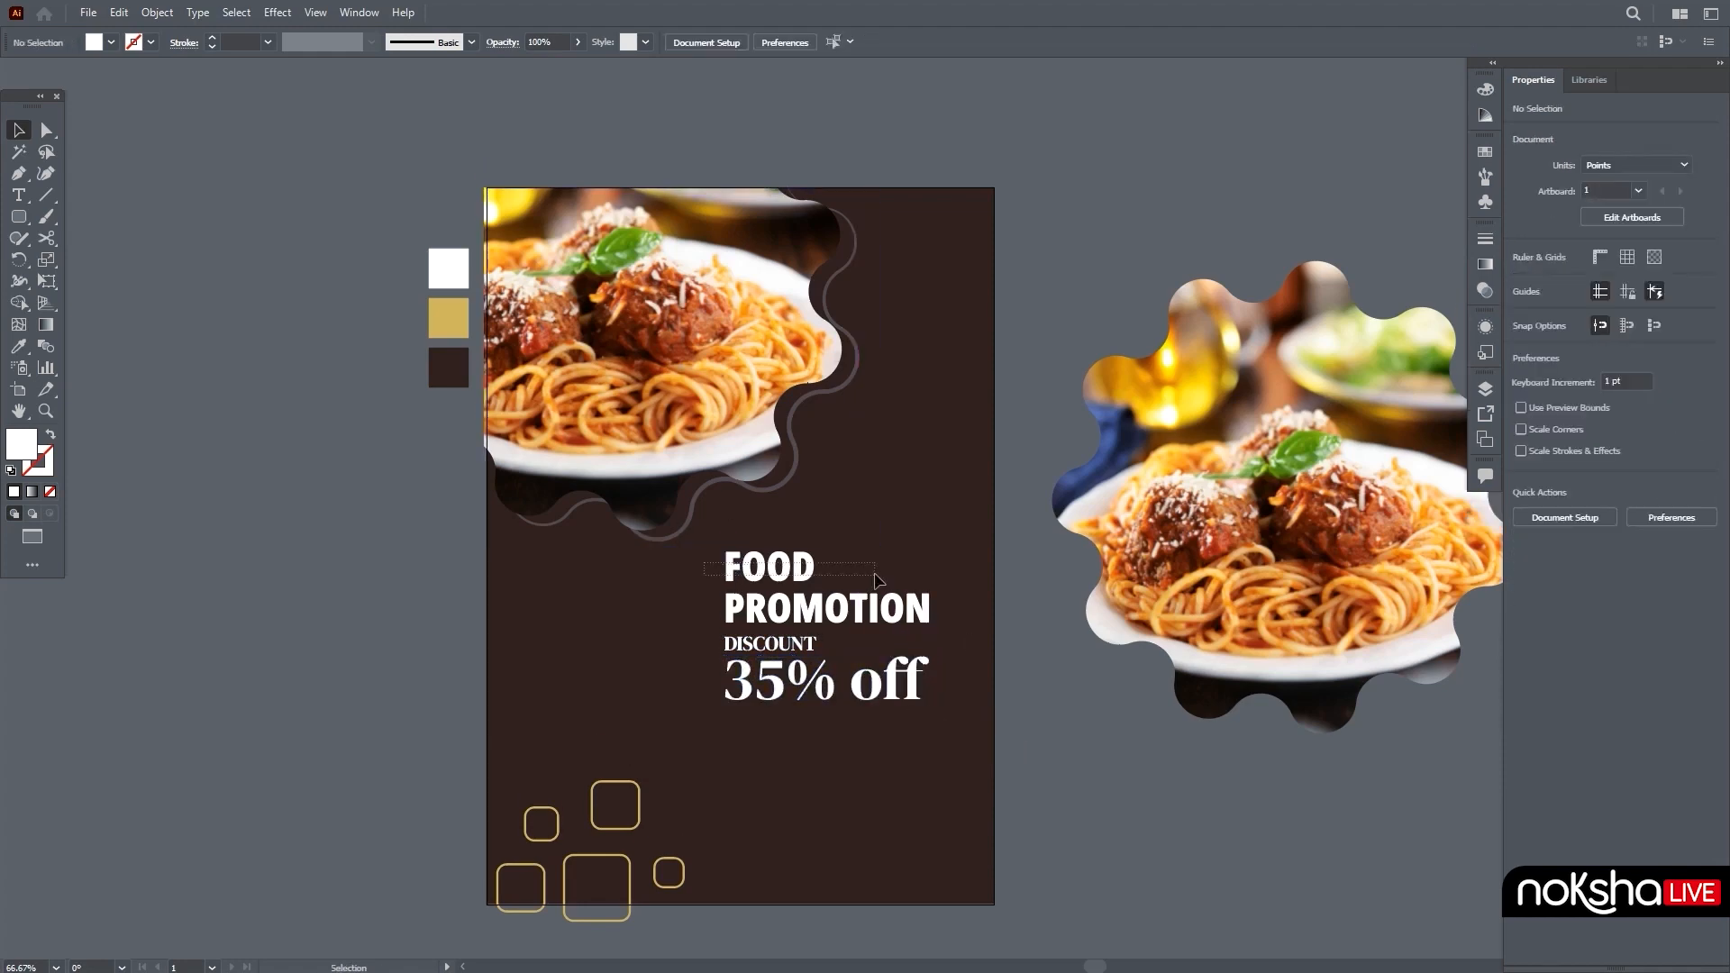
pyautogui.click(802, 566)
pyautogui.moveTo(817, 550); pyautogui.dragTo(953, 431)
pyautogui.click(982, 647)
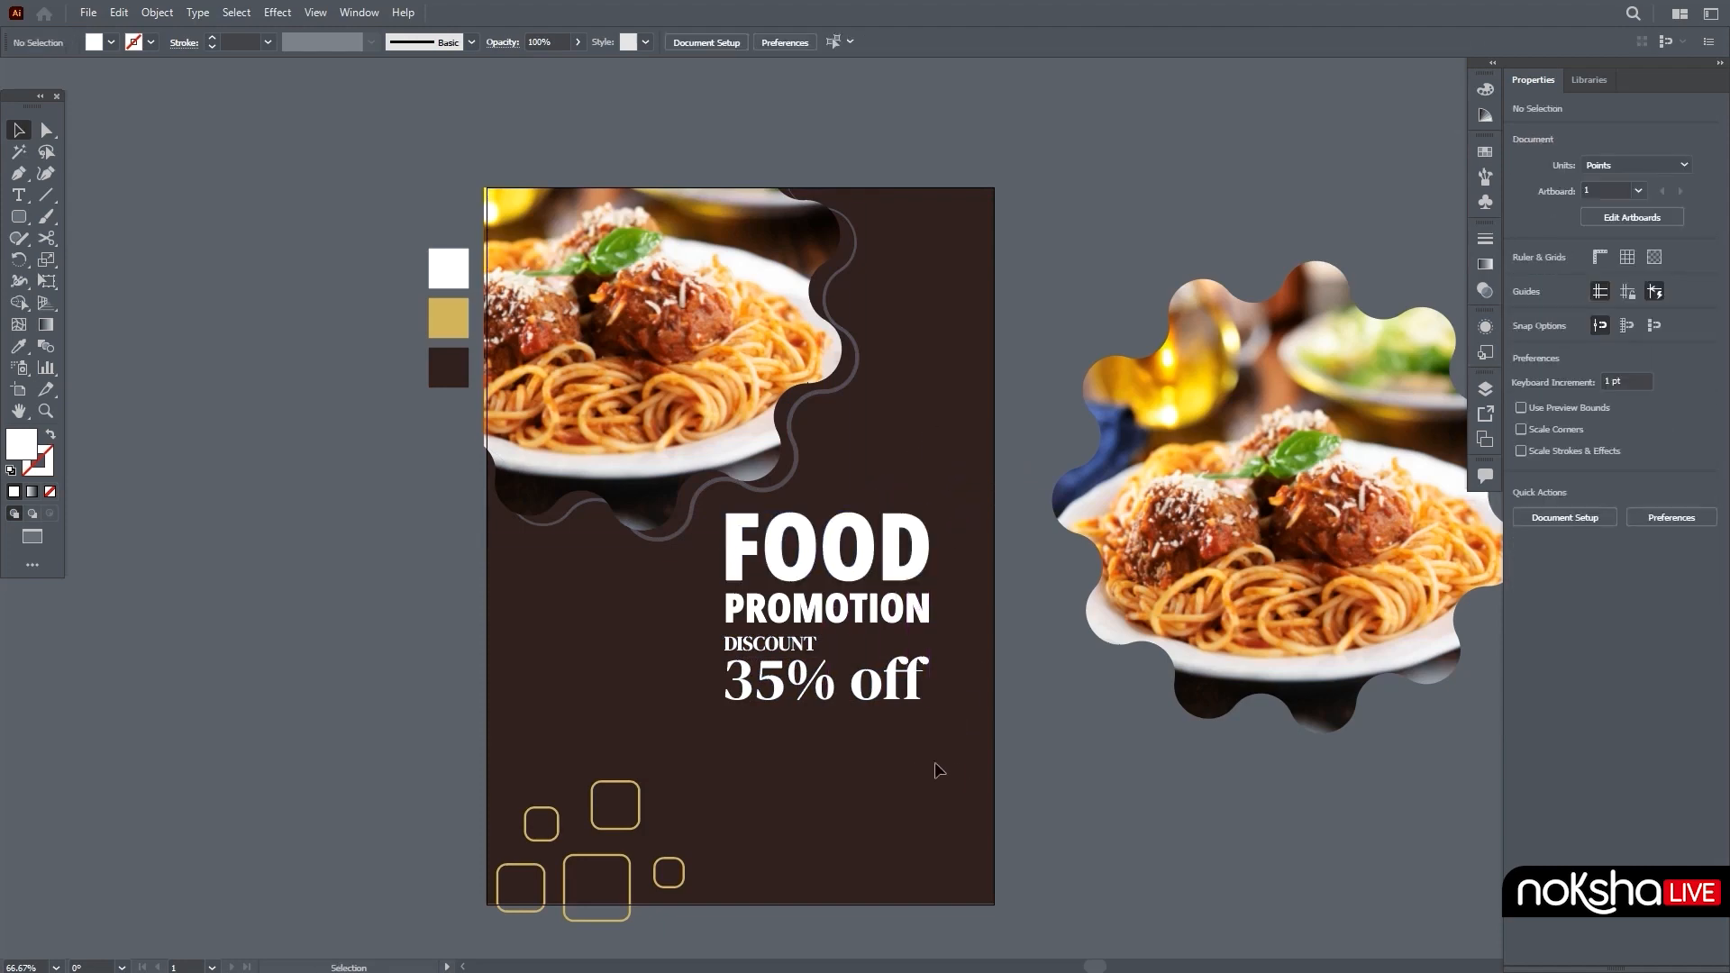
# Step: Move "35% off" down and enlarge "DISCOUNT" to the width of "PROMOTION"
pyautogui.moveTo(863, 687); pyautogui.dragTo(930, 677)
pyautogui.click(841, 668)
pyautogui.click(838, 663)
pyautogui.click(977, 738)
# Step: Nudge "35% off" up about 15 pt towards "DISCOUNT" and move the whole four-line headline lower on the artboard
pyautogui.click(707, 710)
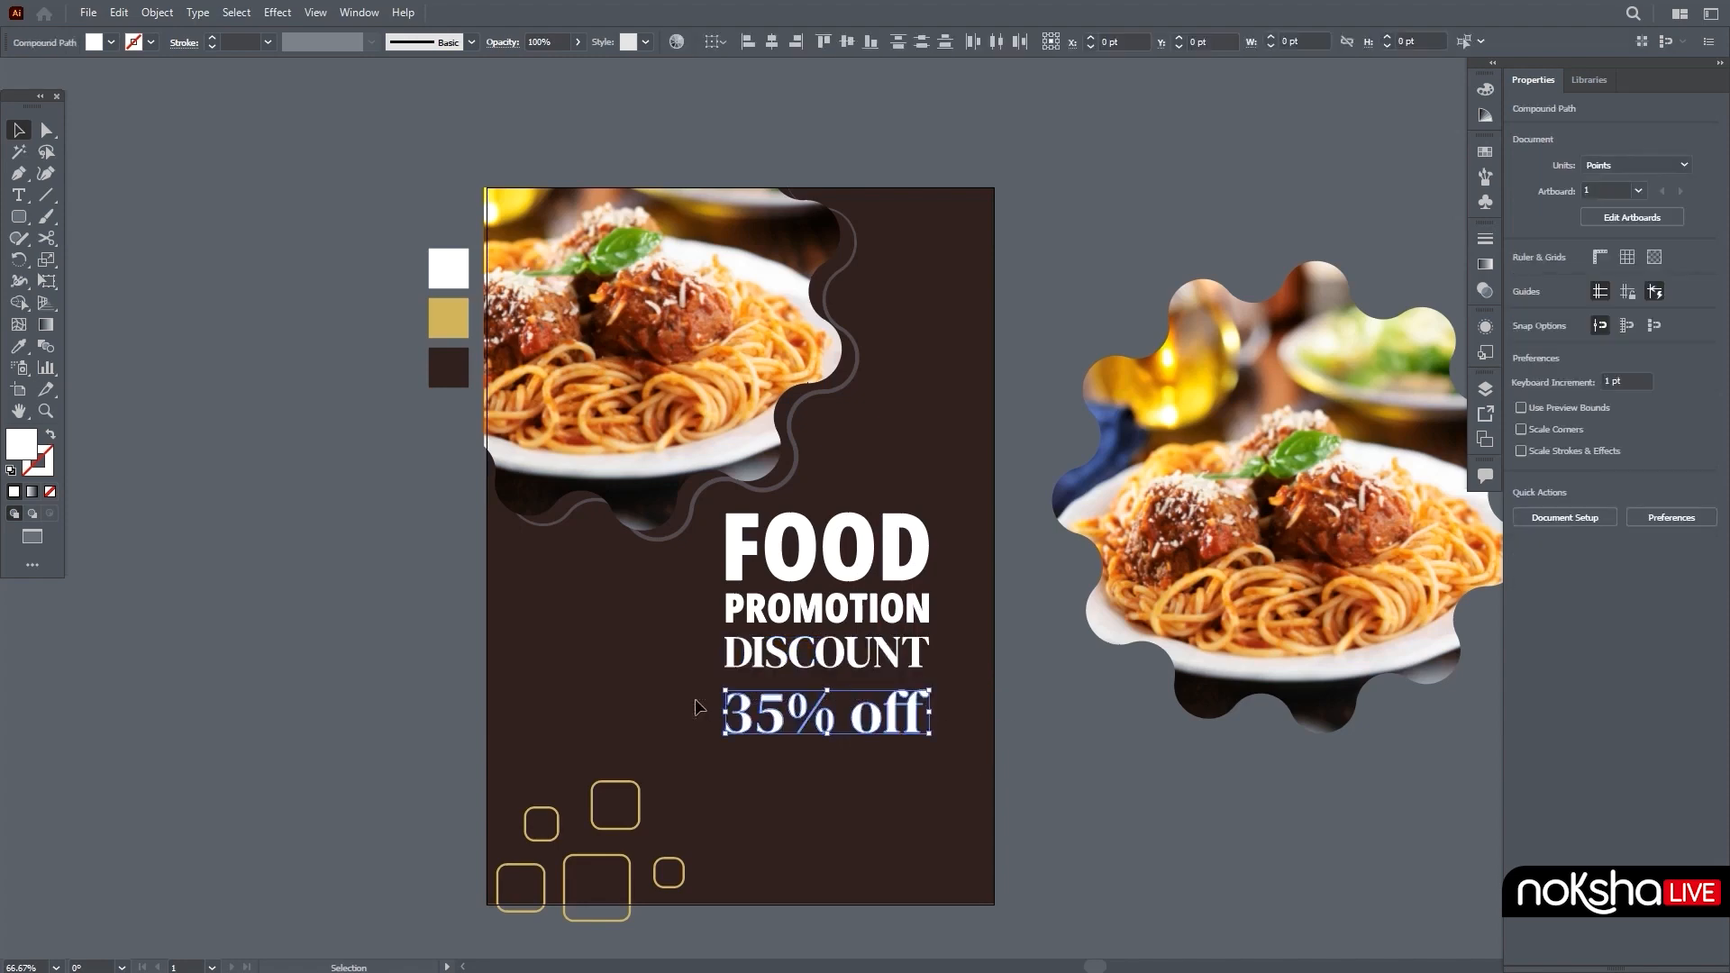
pyautogui.press('Up')
pyautogui.press('Up')
pyautogui.press('Up')
pyautogui.press('Up')
pyautogui.press('Up')
pyautogui.press('Up')
pyautogui.press('Up')
pyautogui.press('Up')
pyautogui.press('Up')
pyautogui.press('Up')
pyautogui.press('Up')
pyautogui.press('Up')
pyautogui.press('Up')
pyautogui.press('Up')
pyautogui.press('Up')
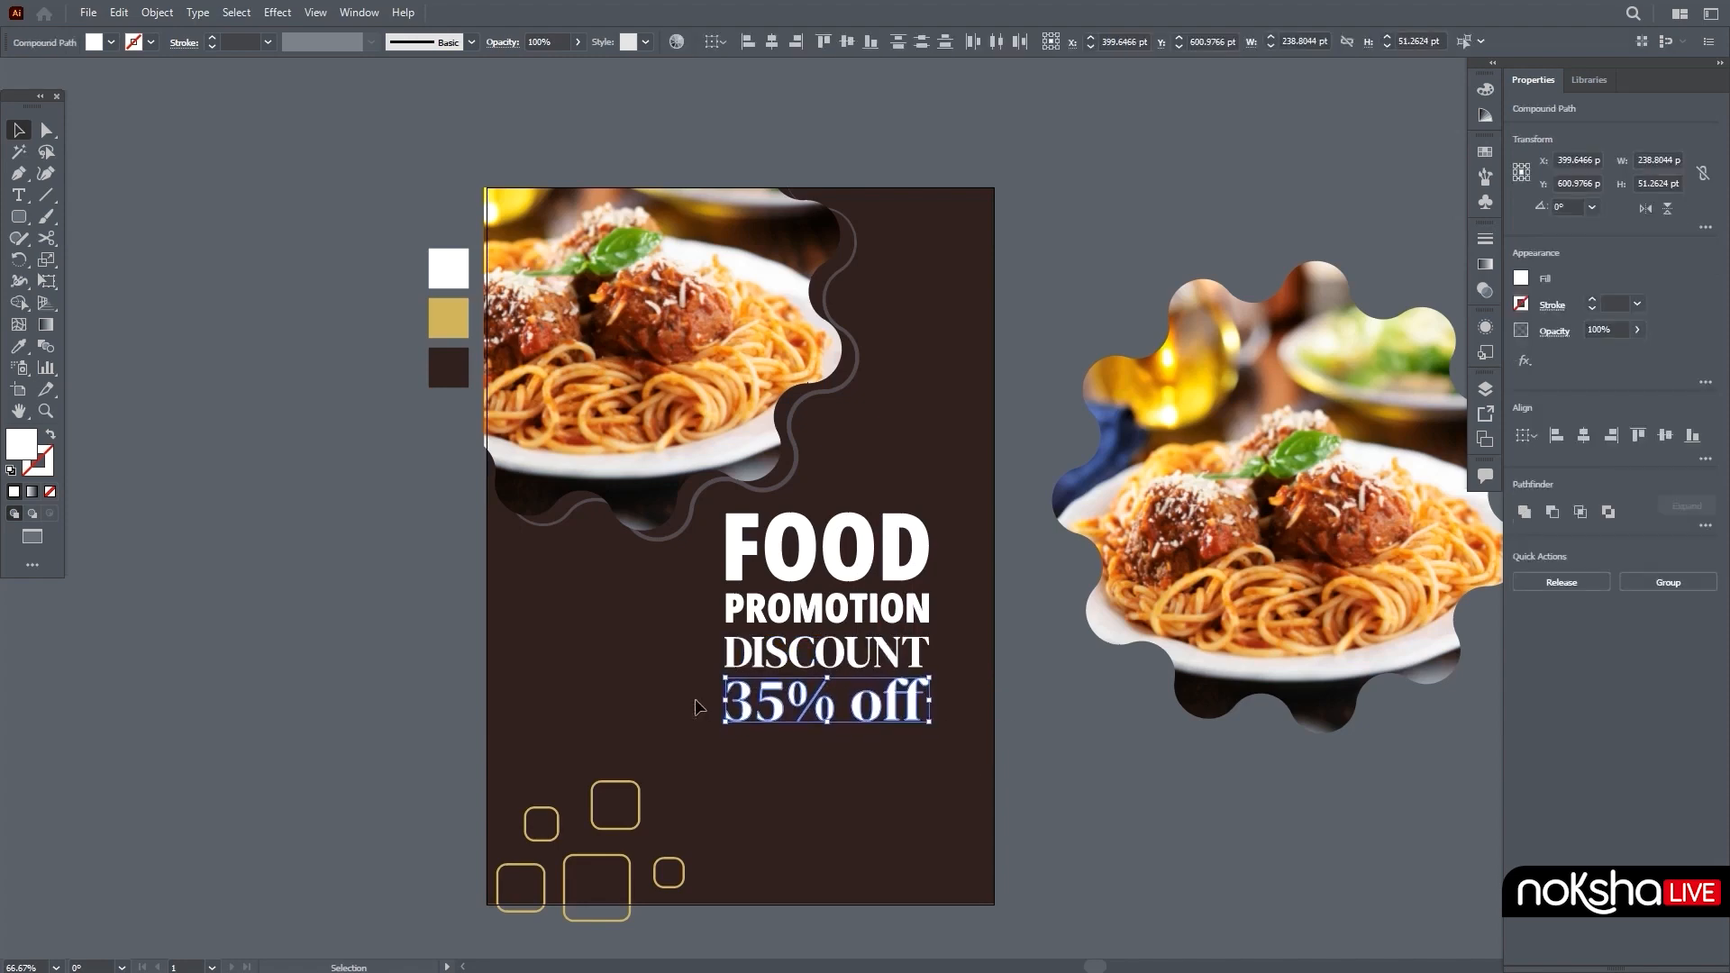
pyautogui.click(826, 801)
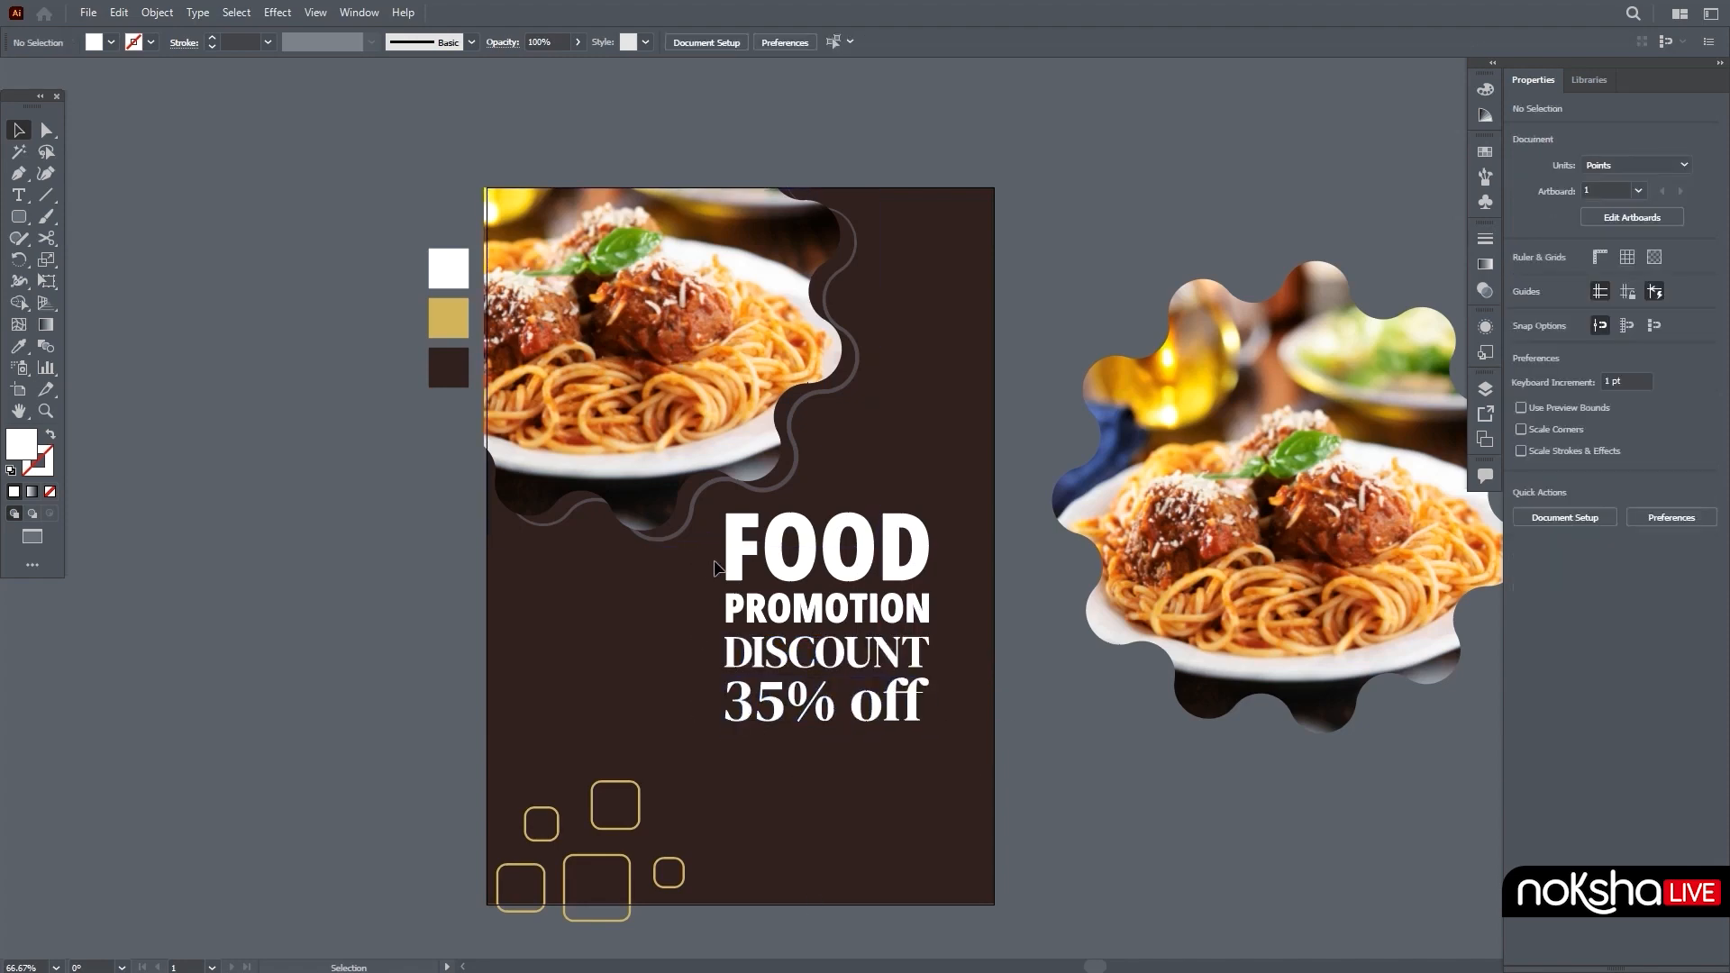
pyautogui.moveTo(918, 581); pyautogui.dragTo(915, 672)
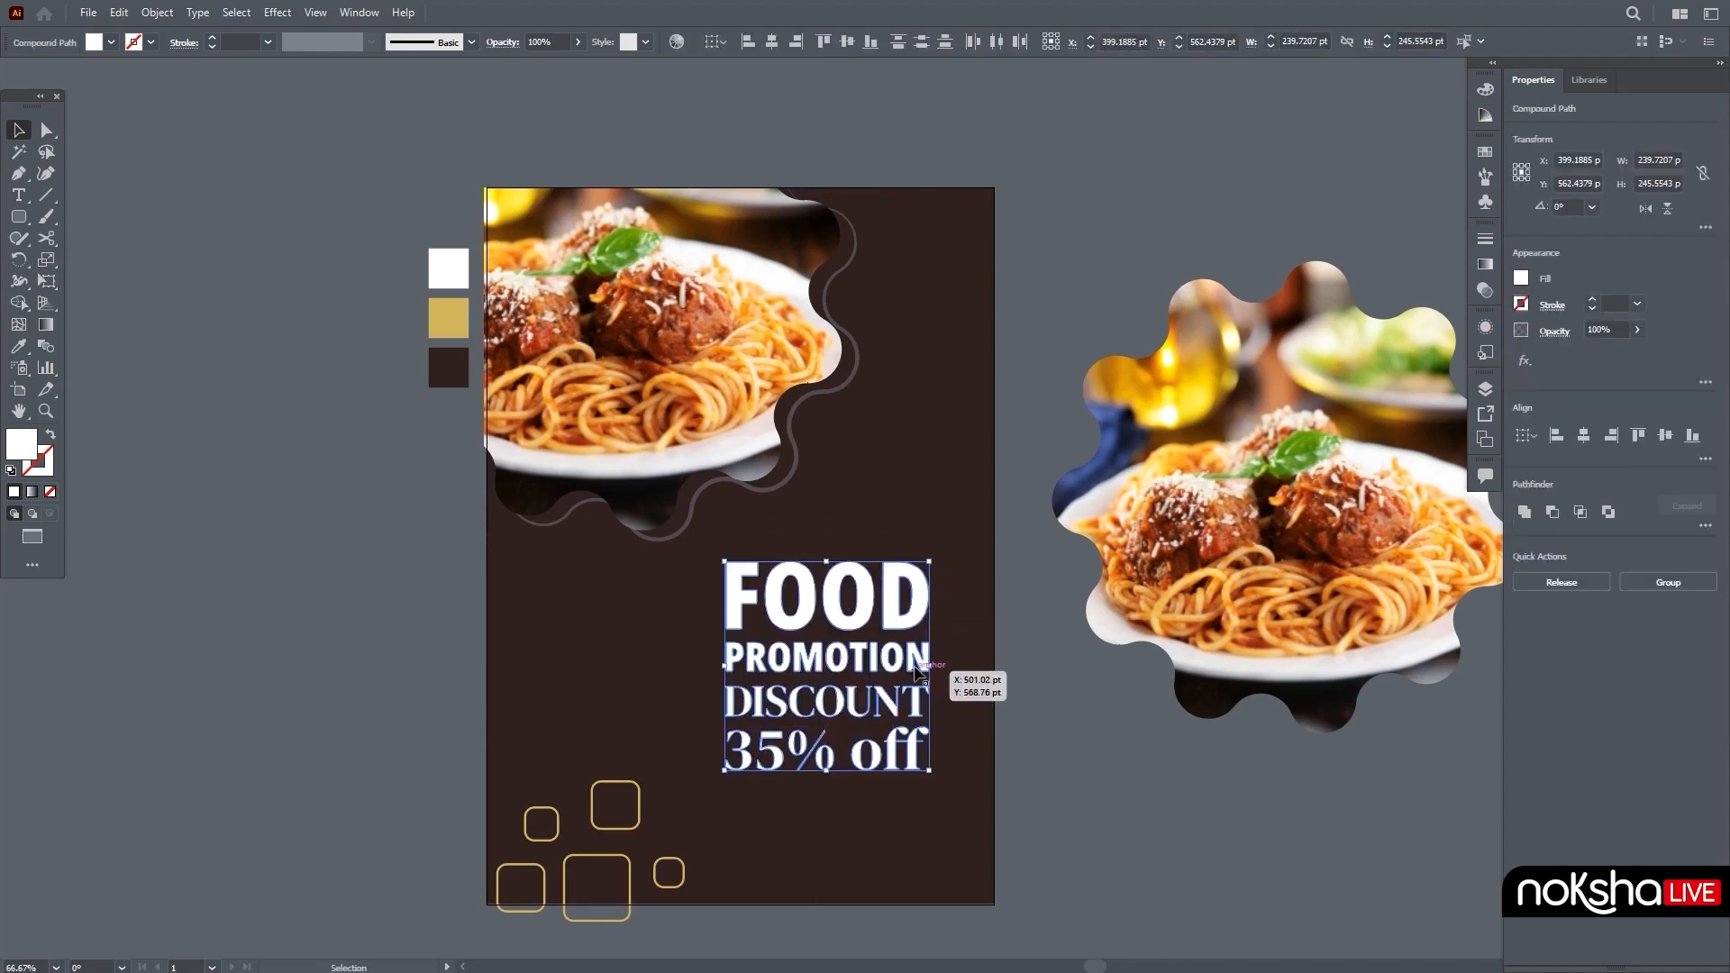
pyautogui.click(901, 841)
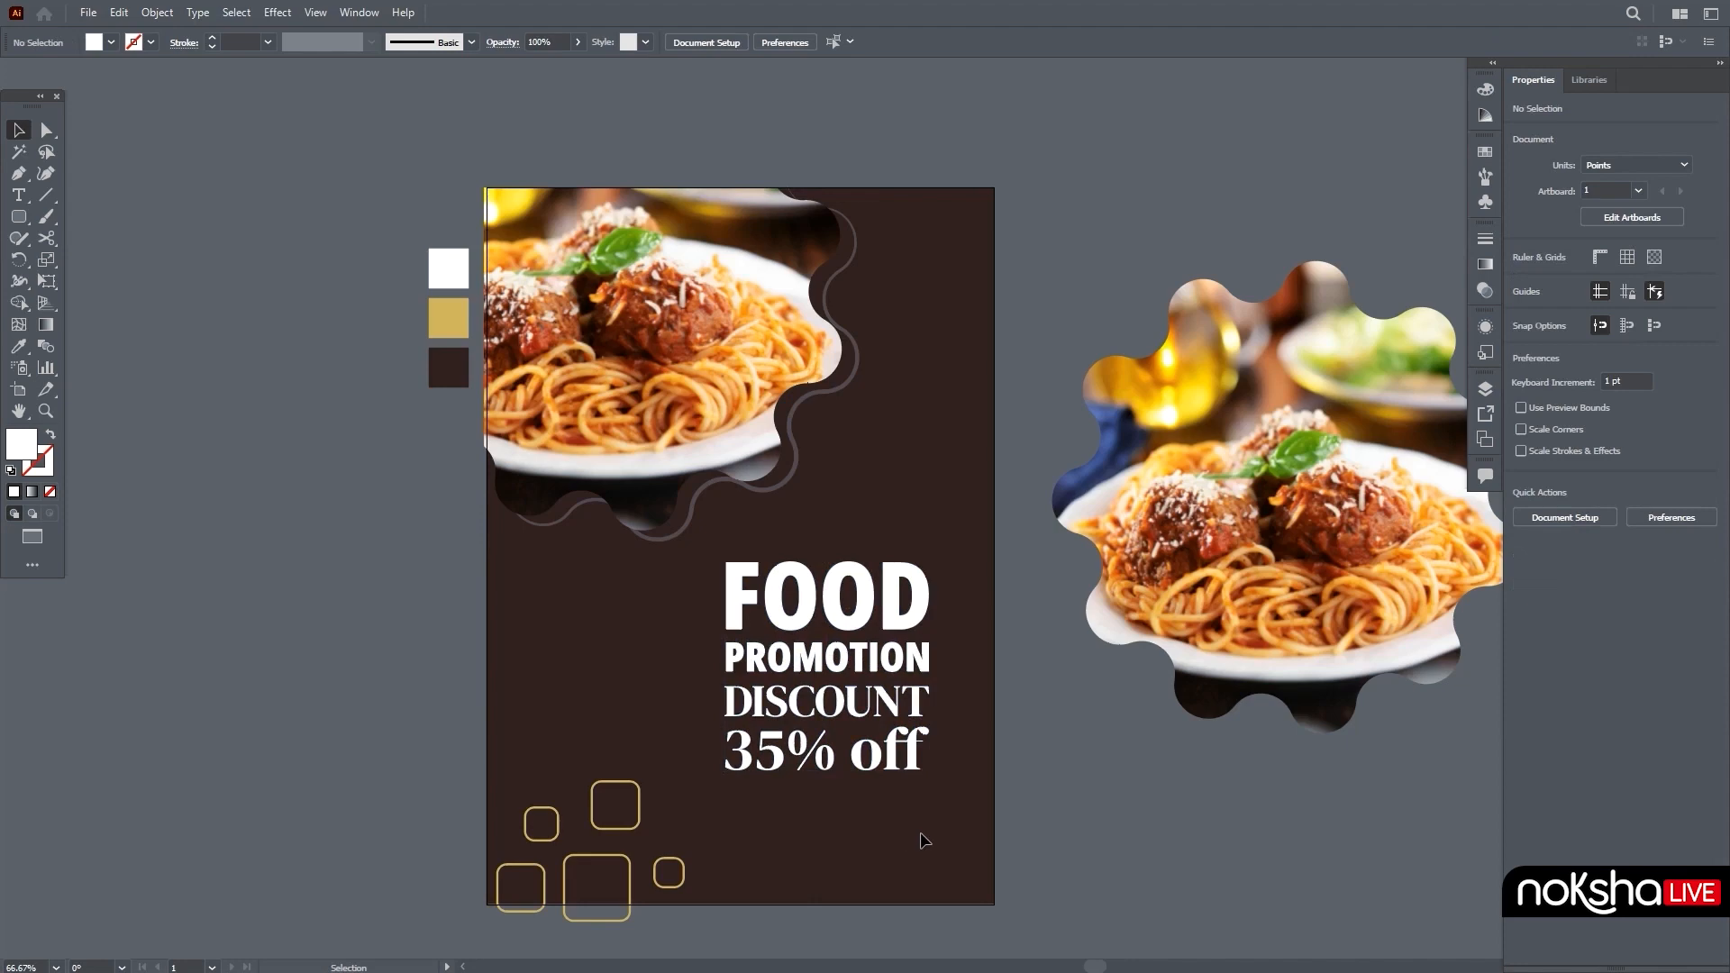
# Step: Fill the outlined characters "35%" with the gold sample colour
pyautogui.moveTo(836, 817); pyautogui.dragTo(837, 816)
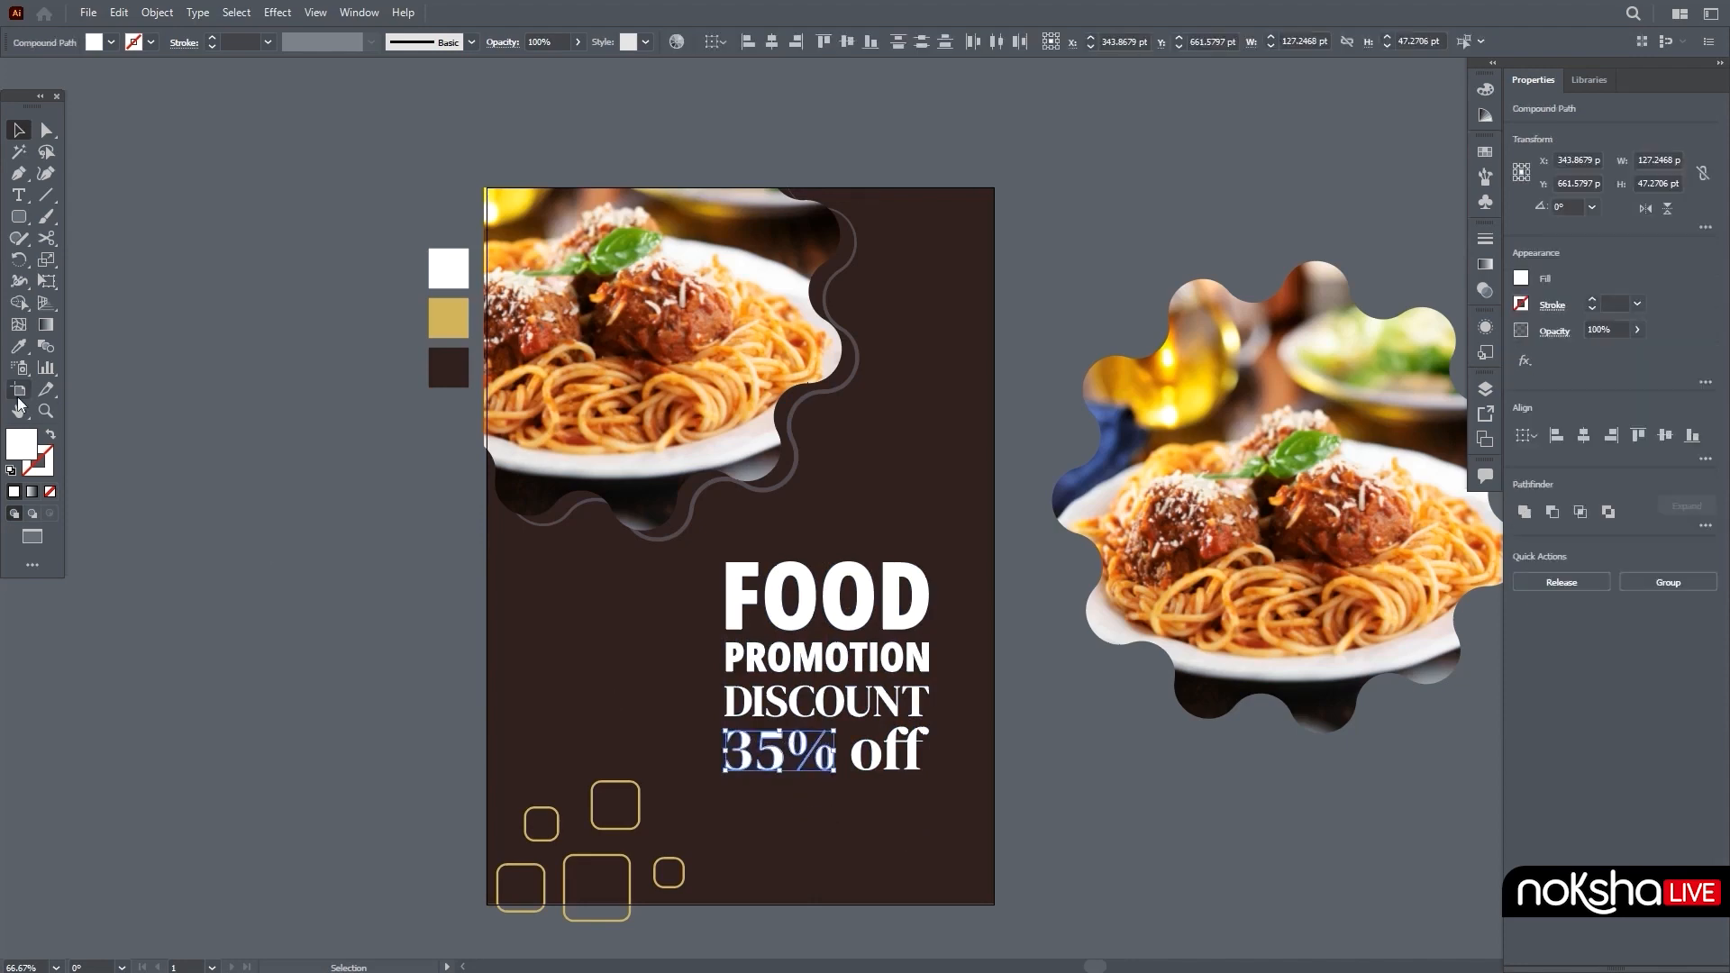
pyautogui.click(18, 346)
pyautogui.click(448, 317)
pyautogui.click(19, 130)
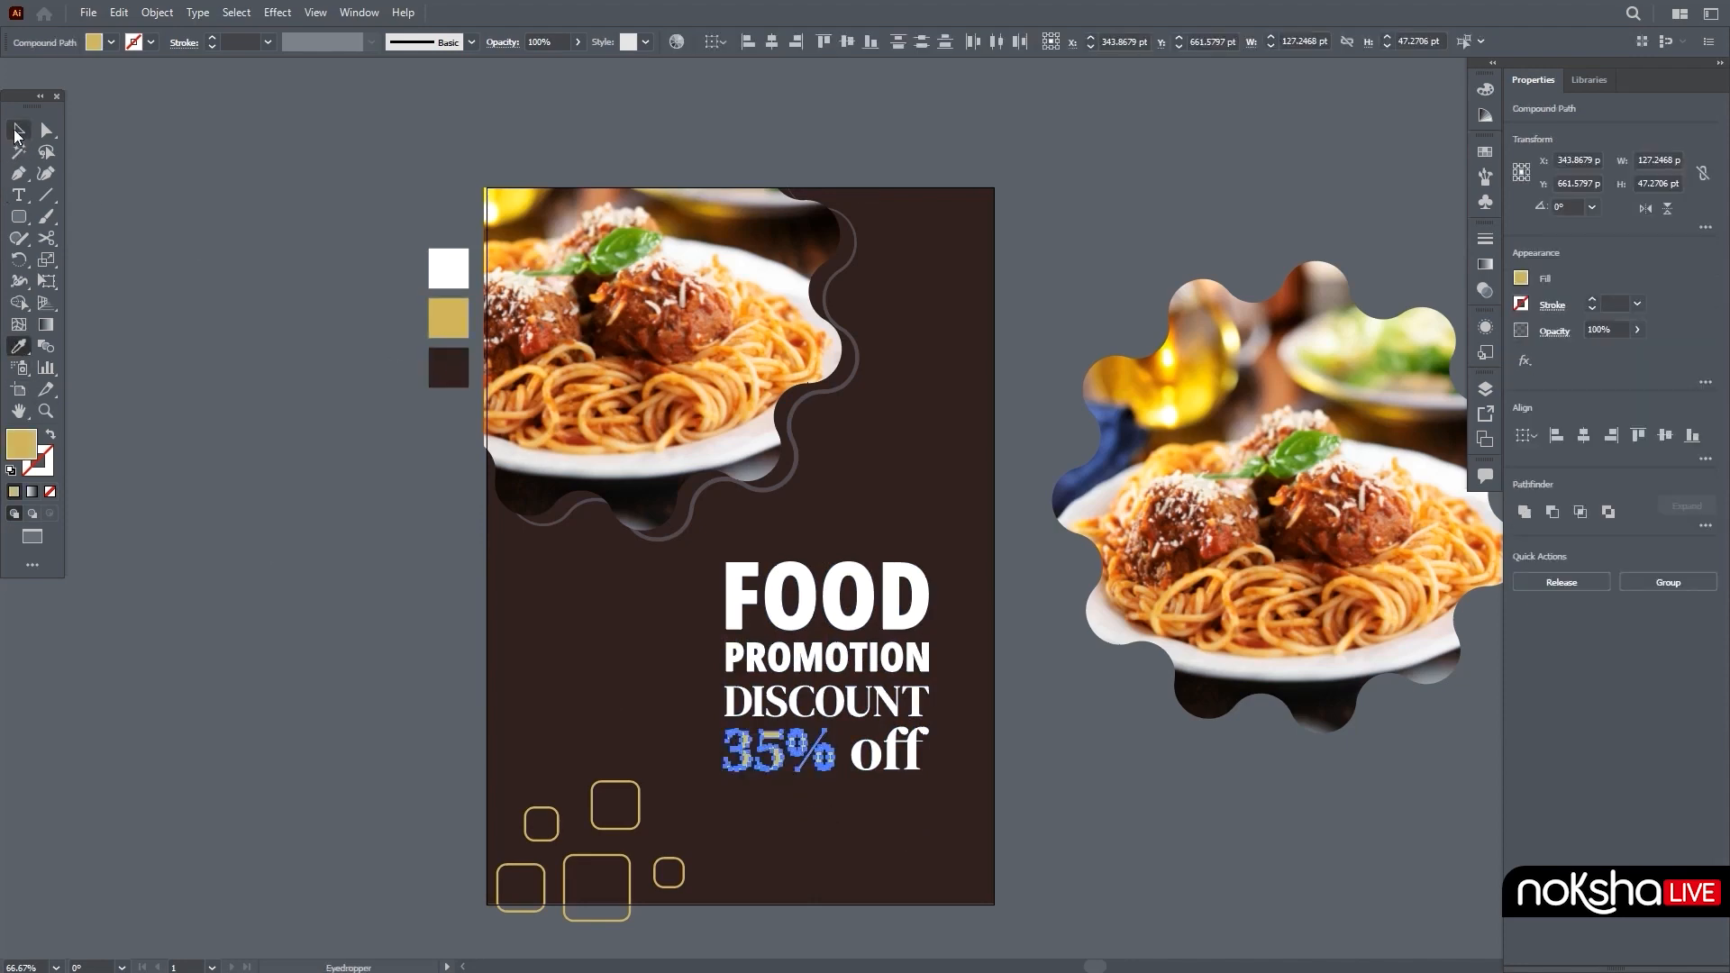
pyautogui.click(287, 541)
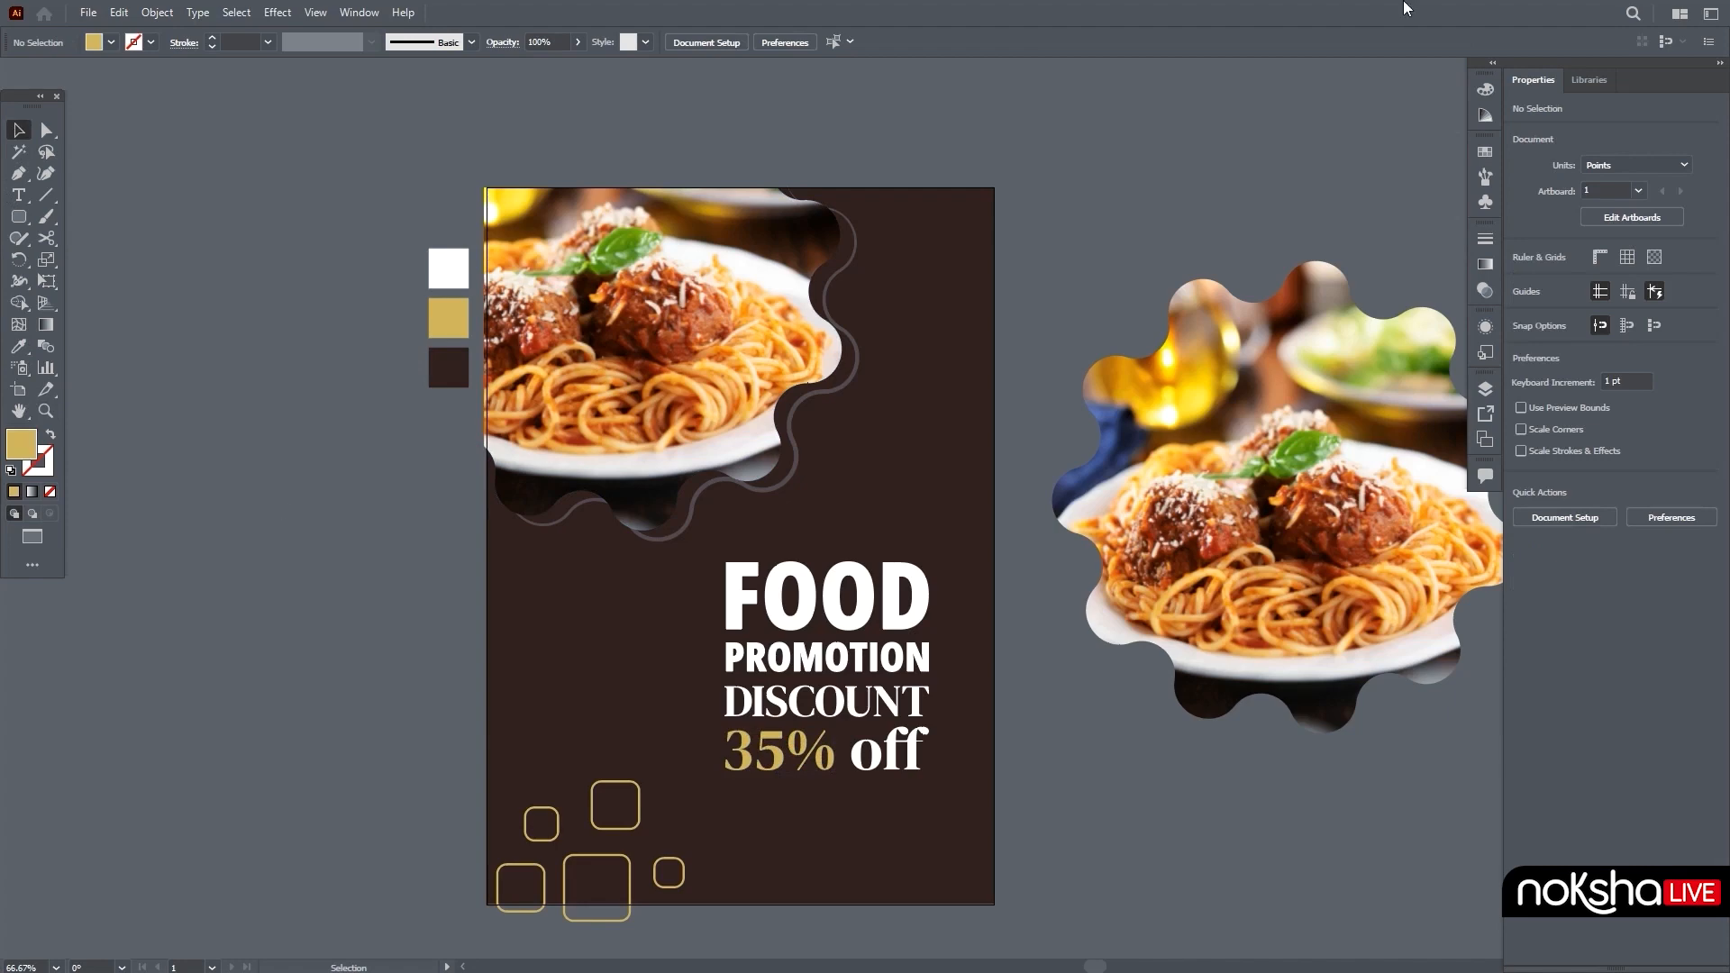
# Step: Place a copy of the gold rounded squares over the artboard's top-right corner, scaled to about half size and rotated half a turn
pyautogui.moveTo(325, 60); pyautogui.dragTo(889, 538)
pyautogui.moveTo(709, 948); pyautogui.dragTo(709, 946)
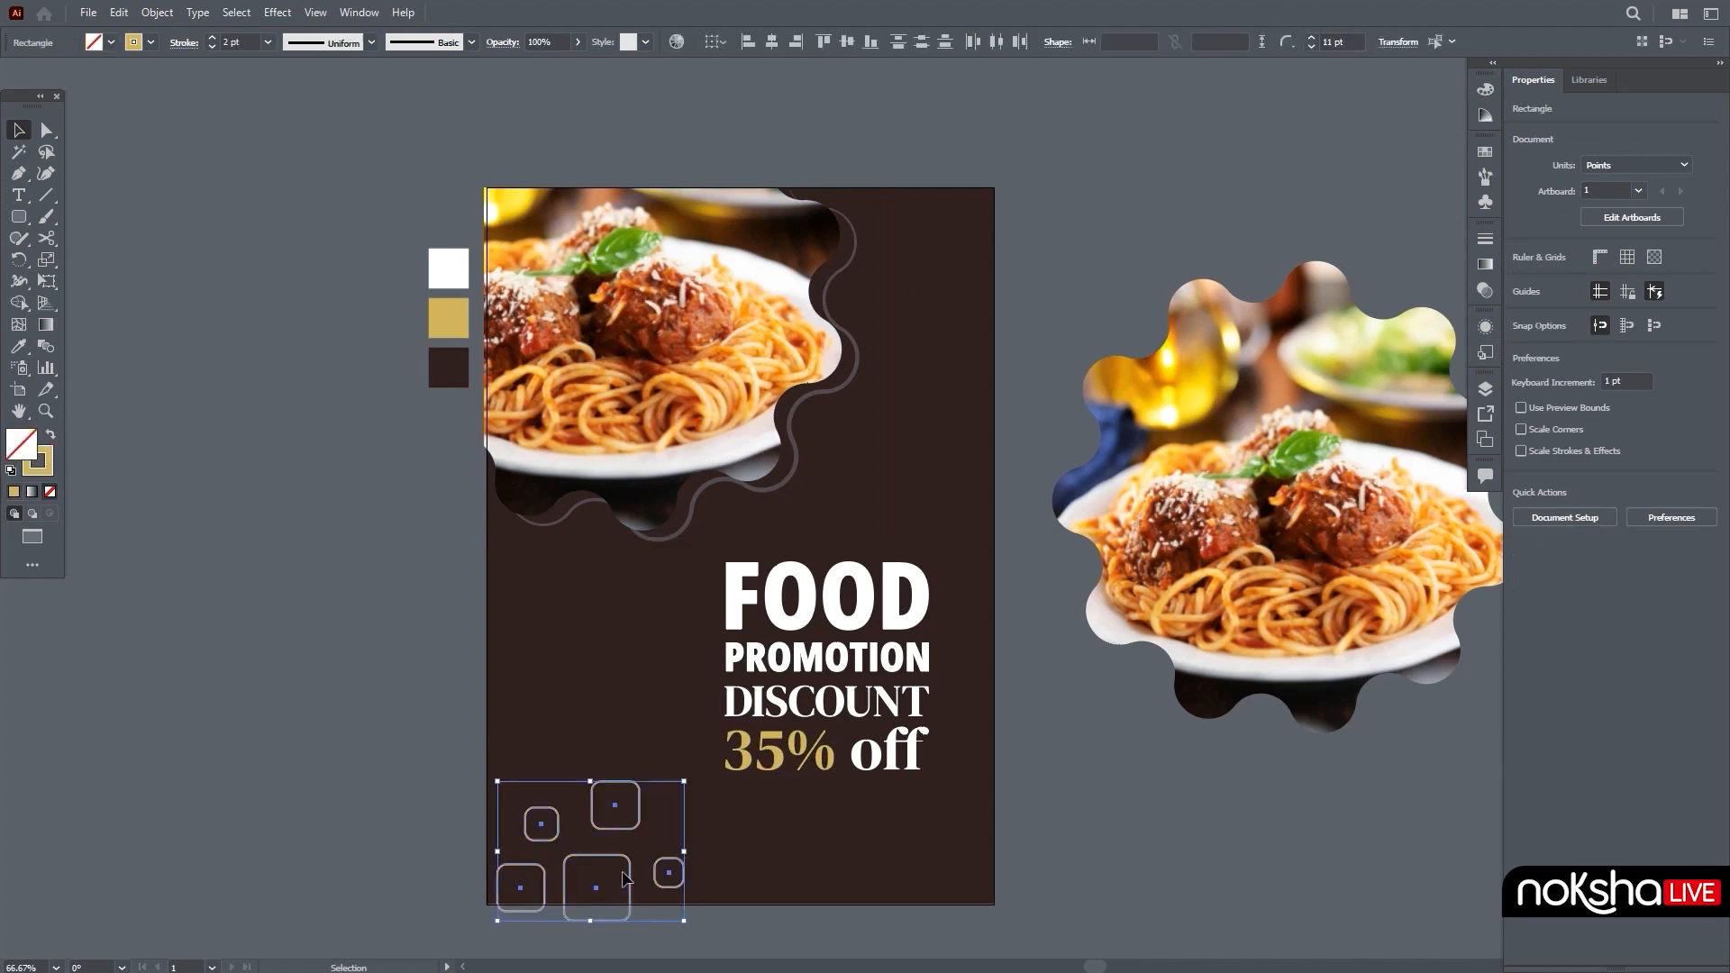
pyautogui.moveTo(669, 859); pyautogui.dragTo(1149, 214)
pyautogui.moveTo(1189, 137); pyautogui.dragTo(1004, 283)
pyautogui.moveTo(1164, 135); pyautogui.dragTo(961, 214)
pyautogui.click(1199, 214)
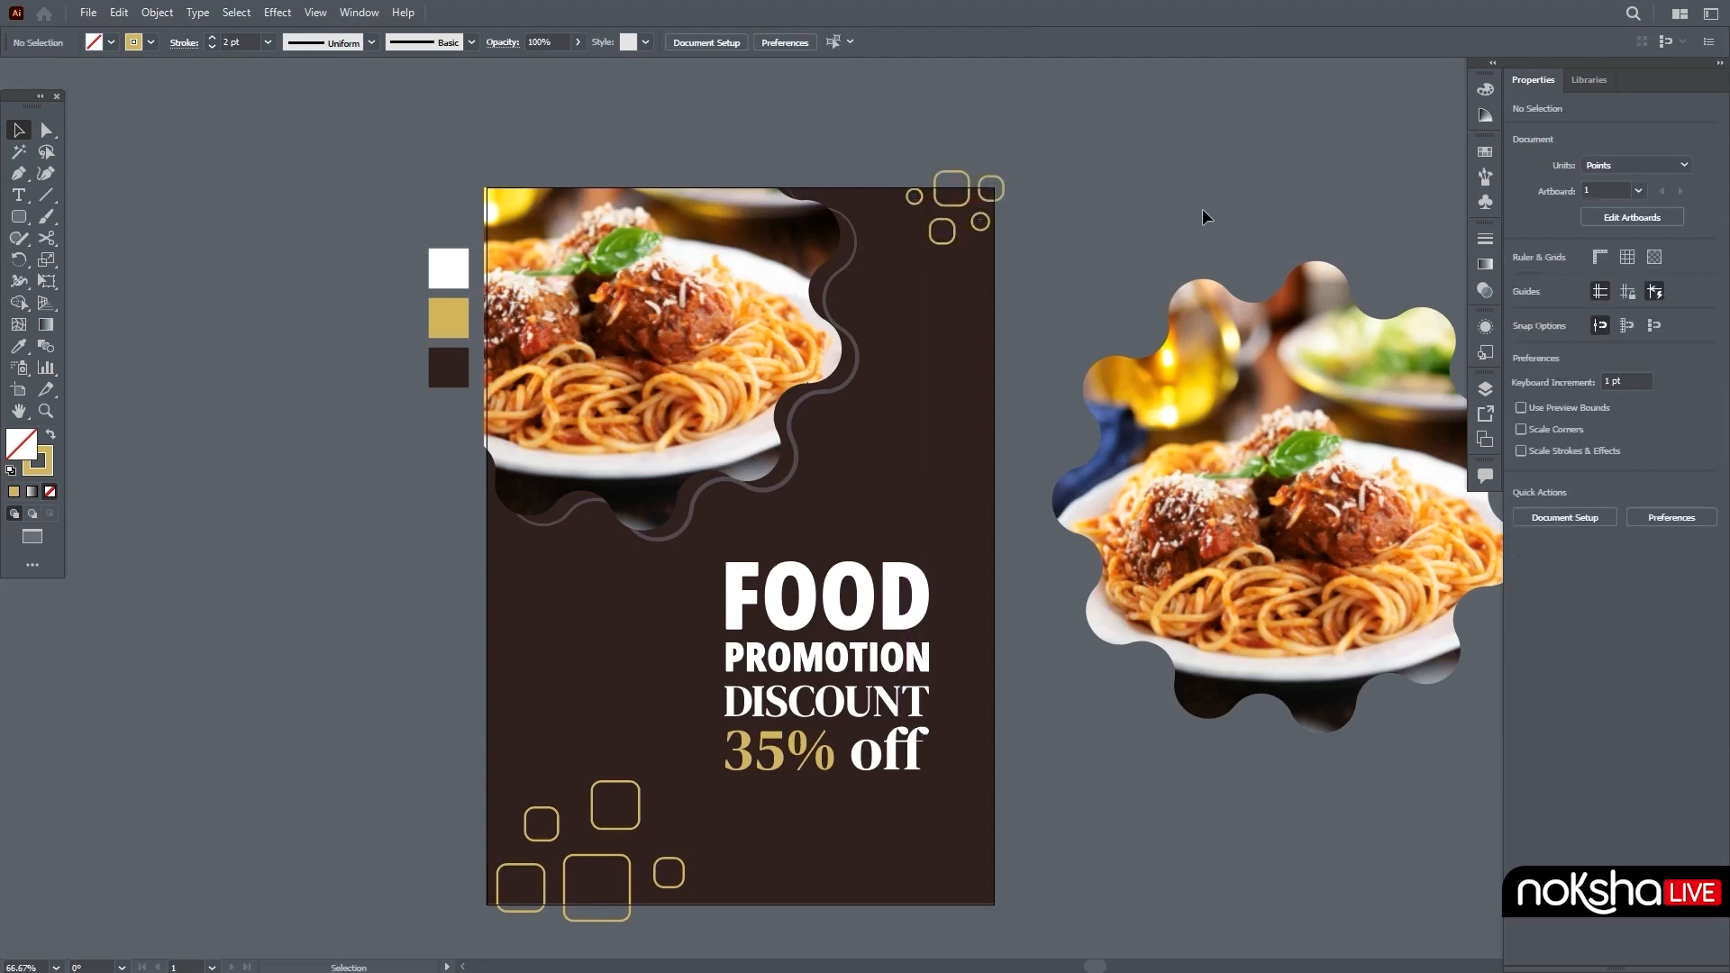
# Step: Release the clipping mask of the spare food photo beside the artboard and delete its scalloped path
pyautogui.moveTo(1258, 496); pyautogui.dragTo(1203, 485)
pyautogui.rightClick(1203, 485)
pyautogui.click(1296, 635)
pyautogui.click(1274, 759)
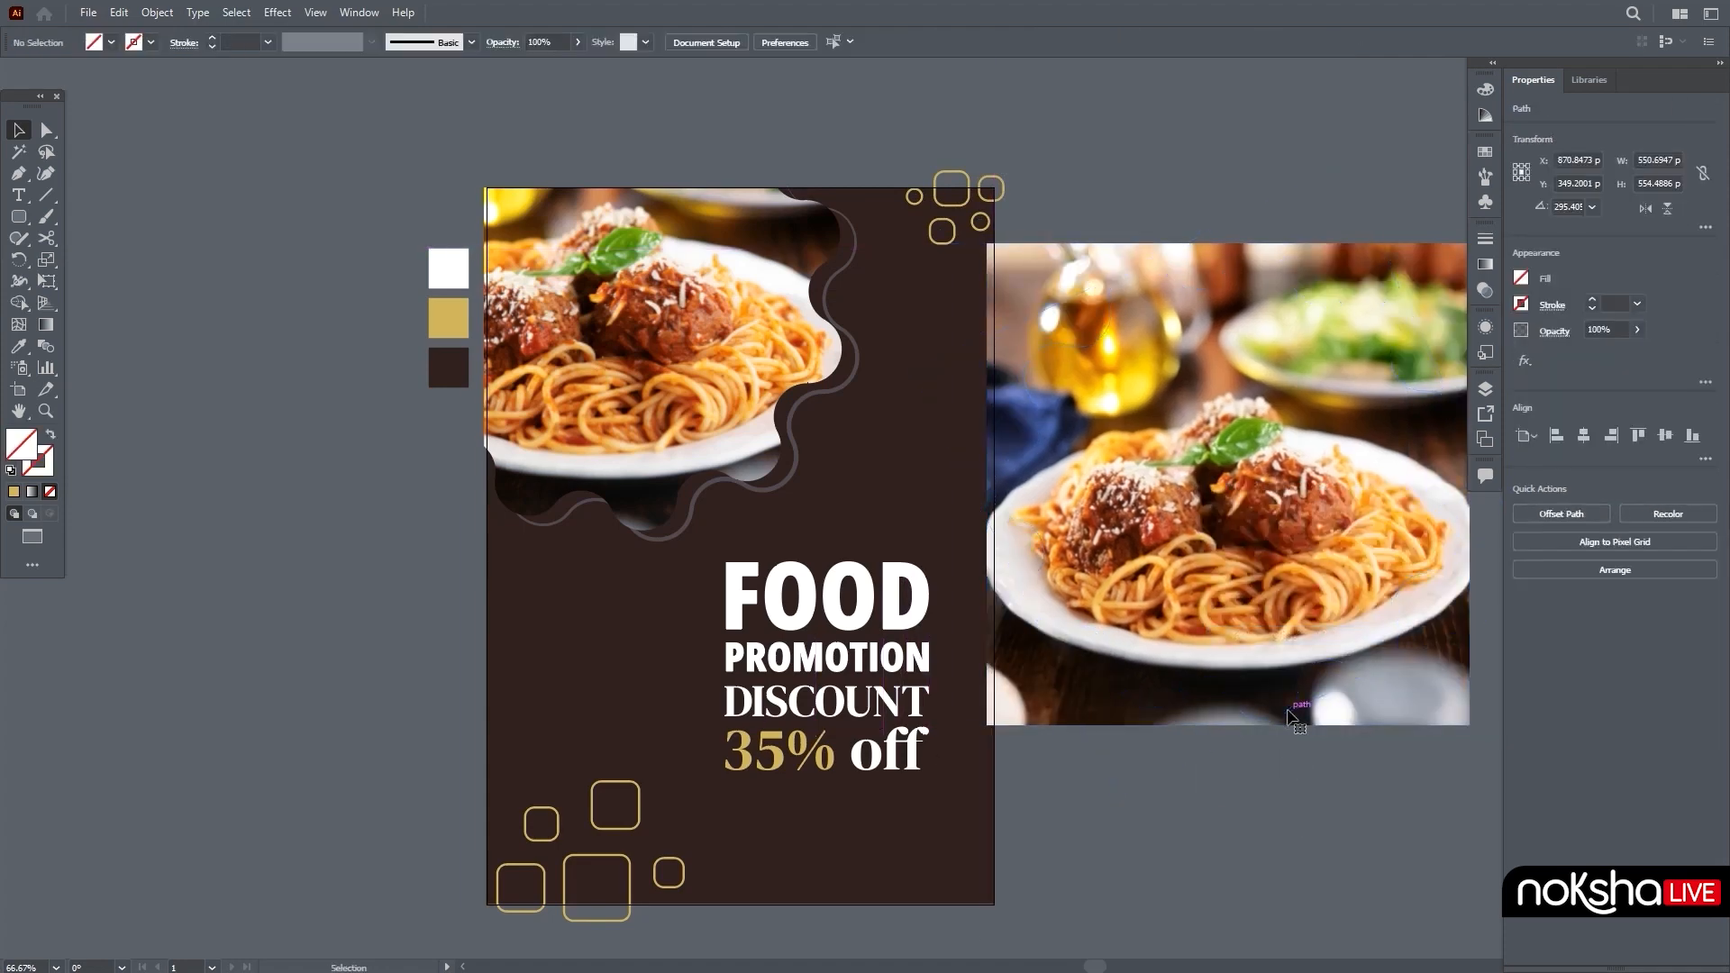
# Step: Move the unmasked food photo onto the artboard and enlarge it proportionally from its centre to about 1024 pt wide
pyautogui.moveTo(1303, 656); pyautogui.dragTo(832, 780)
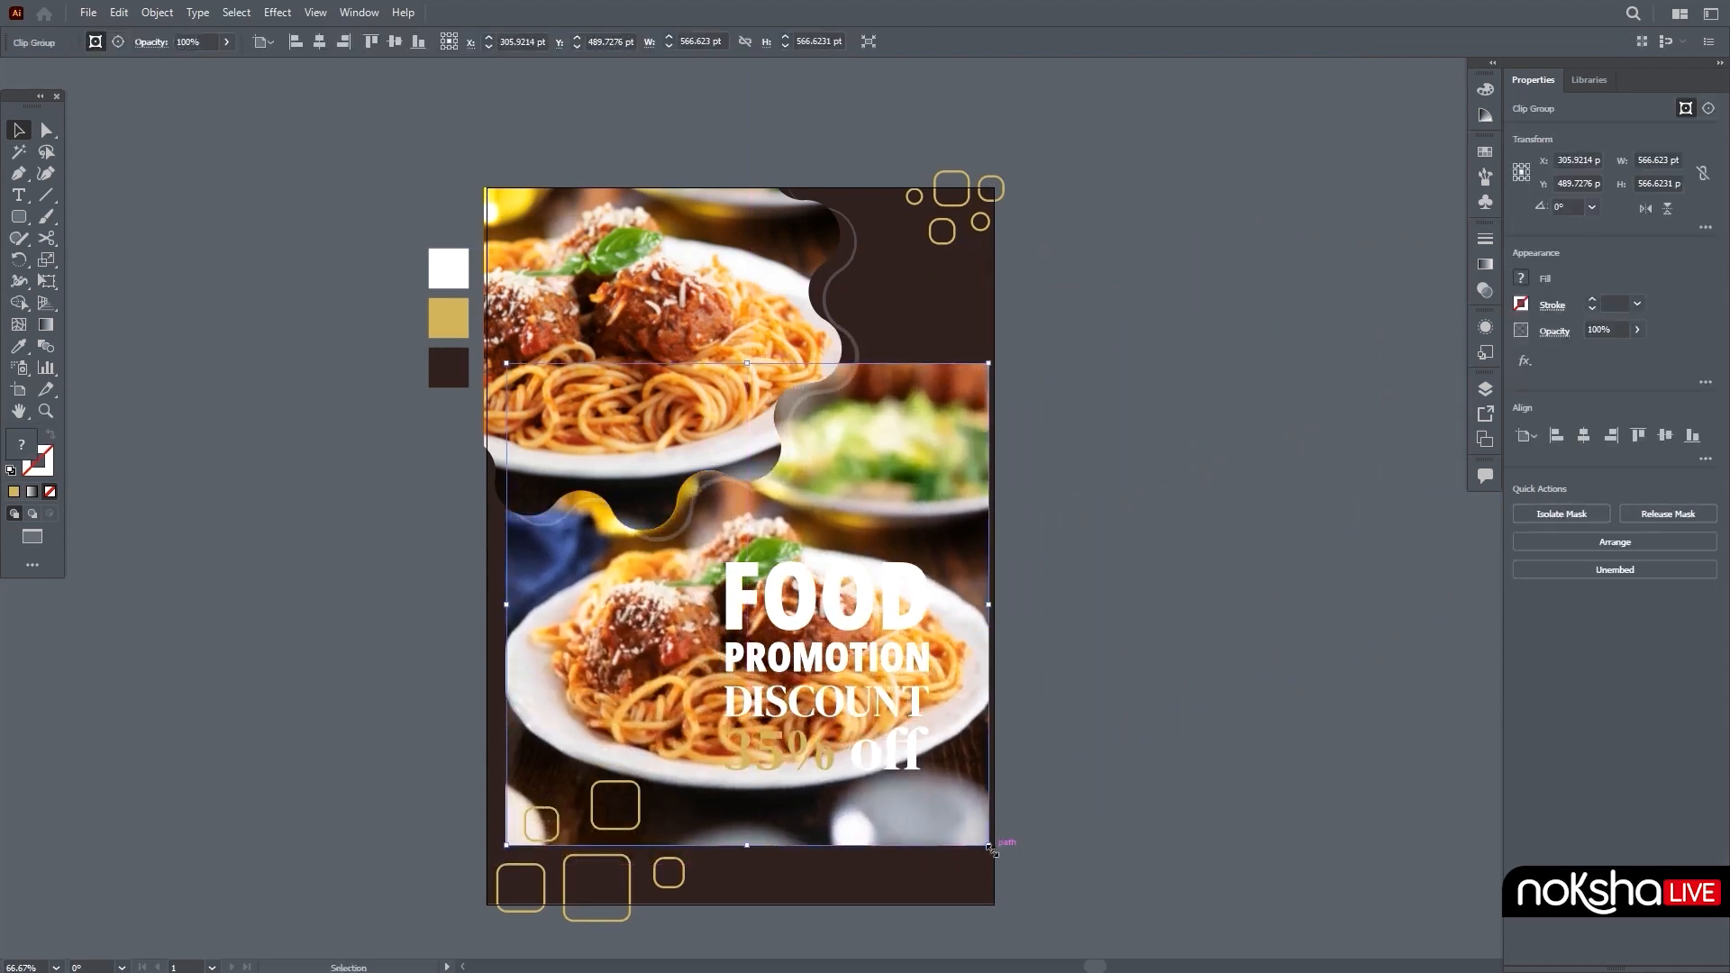
pyautogui.moveTo(999, 849); pyautogui.dragTo(1169, 694)
pyautogui.scroll(3, 1205, 684)
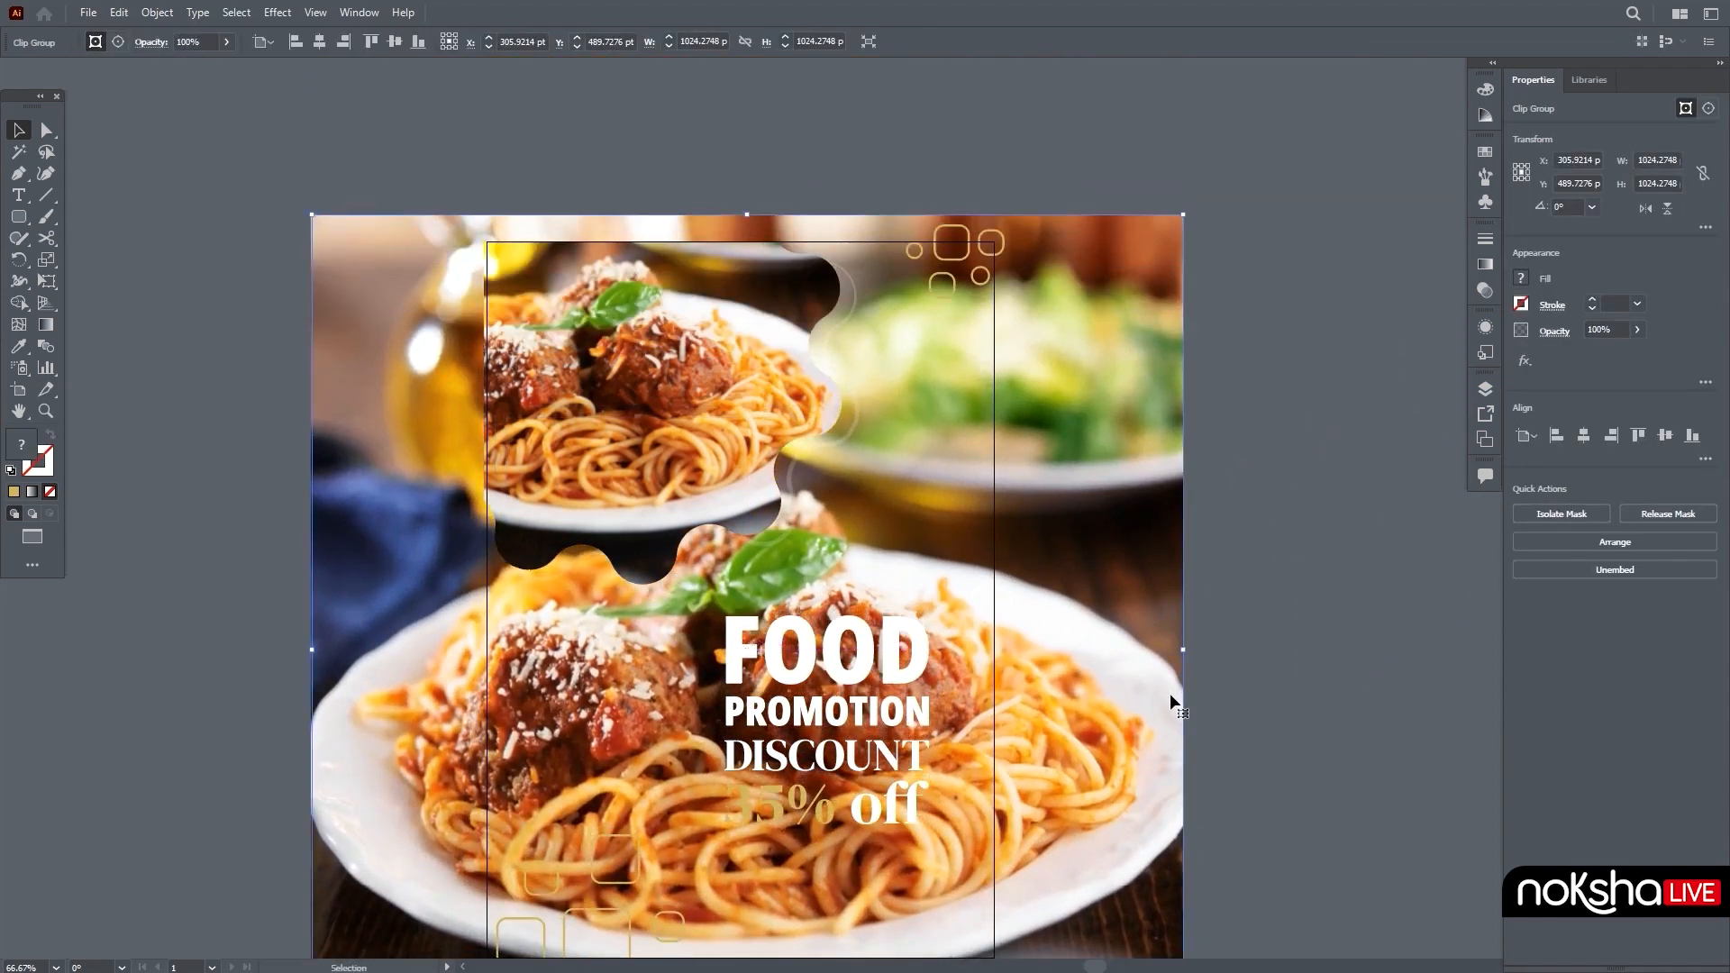
# Step: Set the enlarged background photo's opacity to 3%
pyautogui.click(193, 41)
pyautogui.write('3')
pyautogui.press('Return')
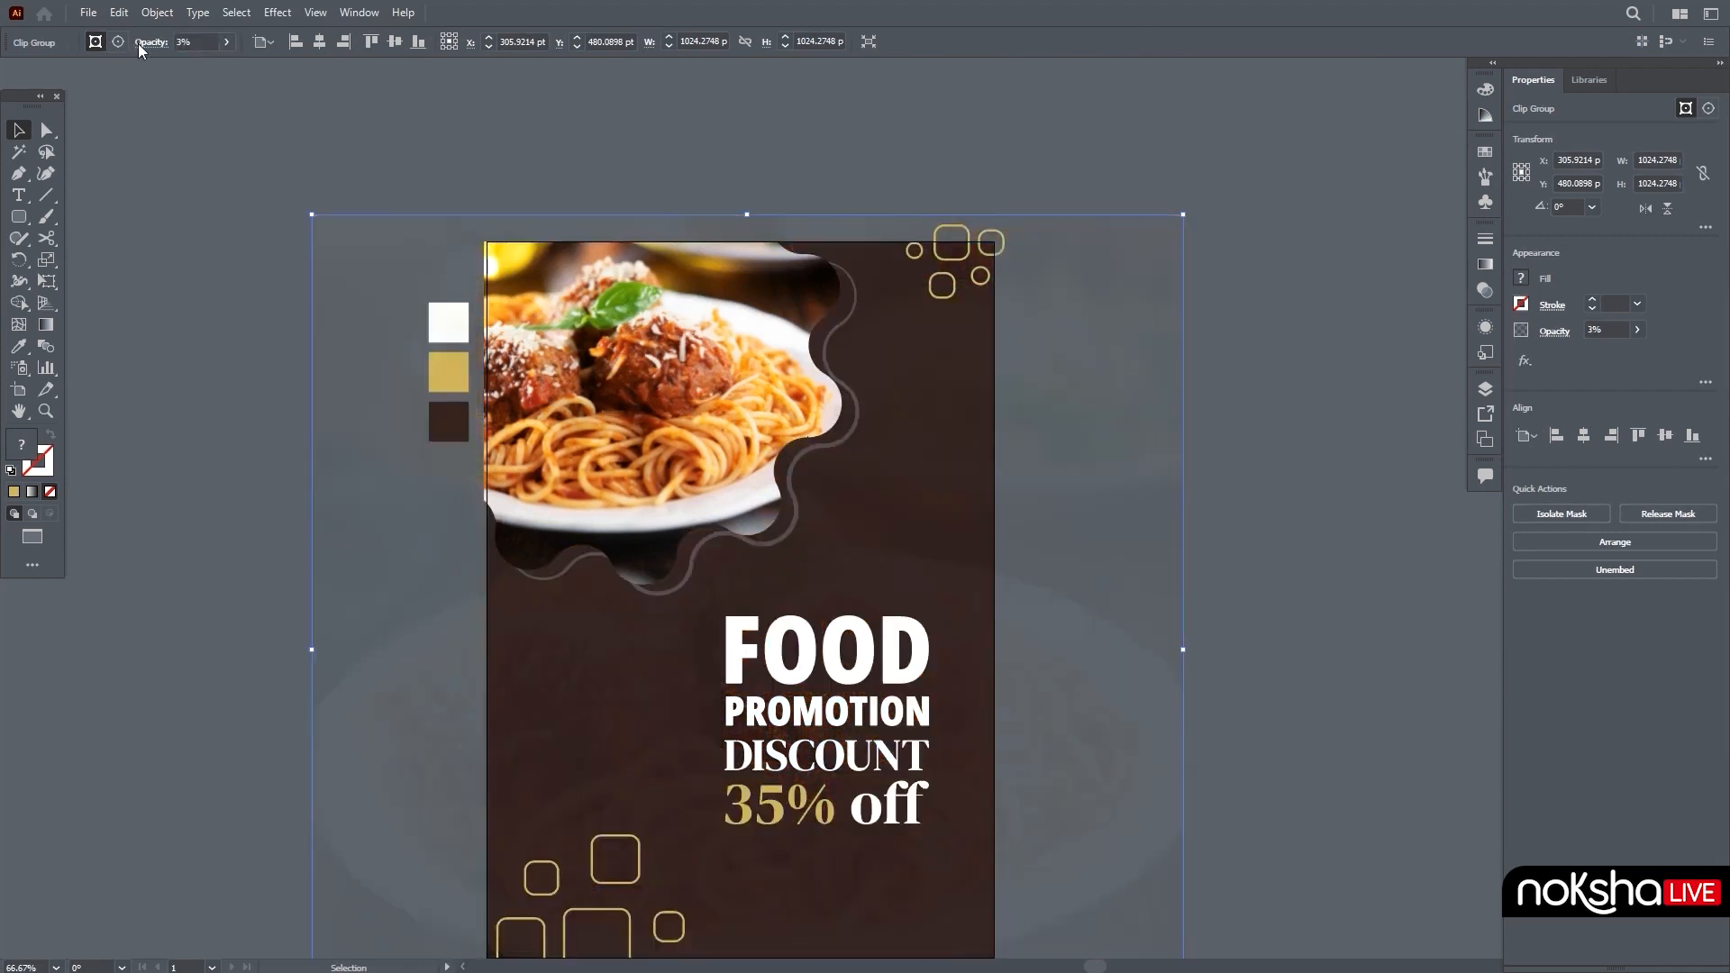
pyautogui.click(1344, 495)
pyautogui.scroll(-2, 1299, 445)
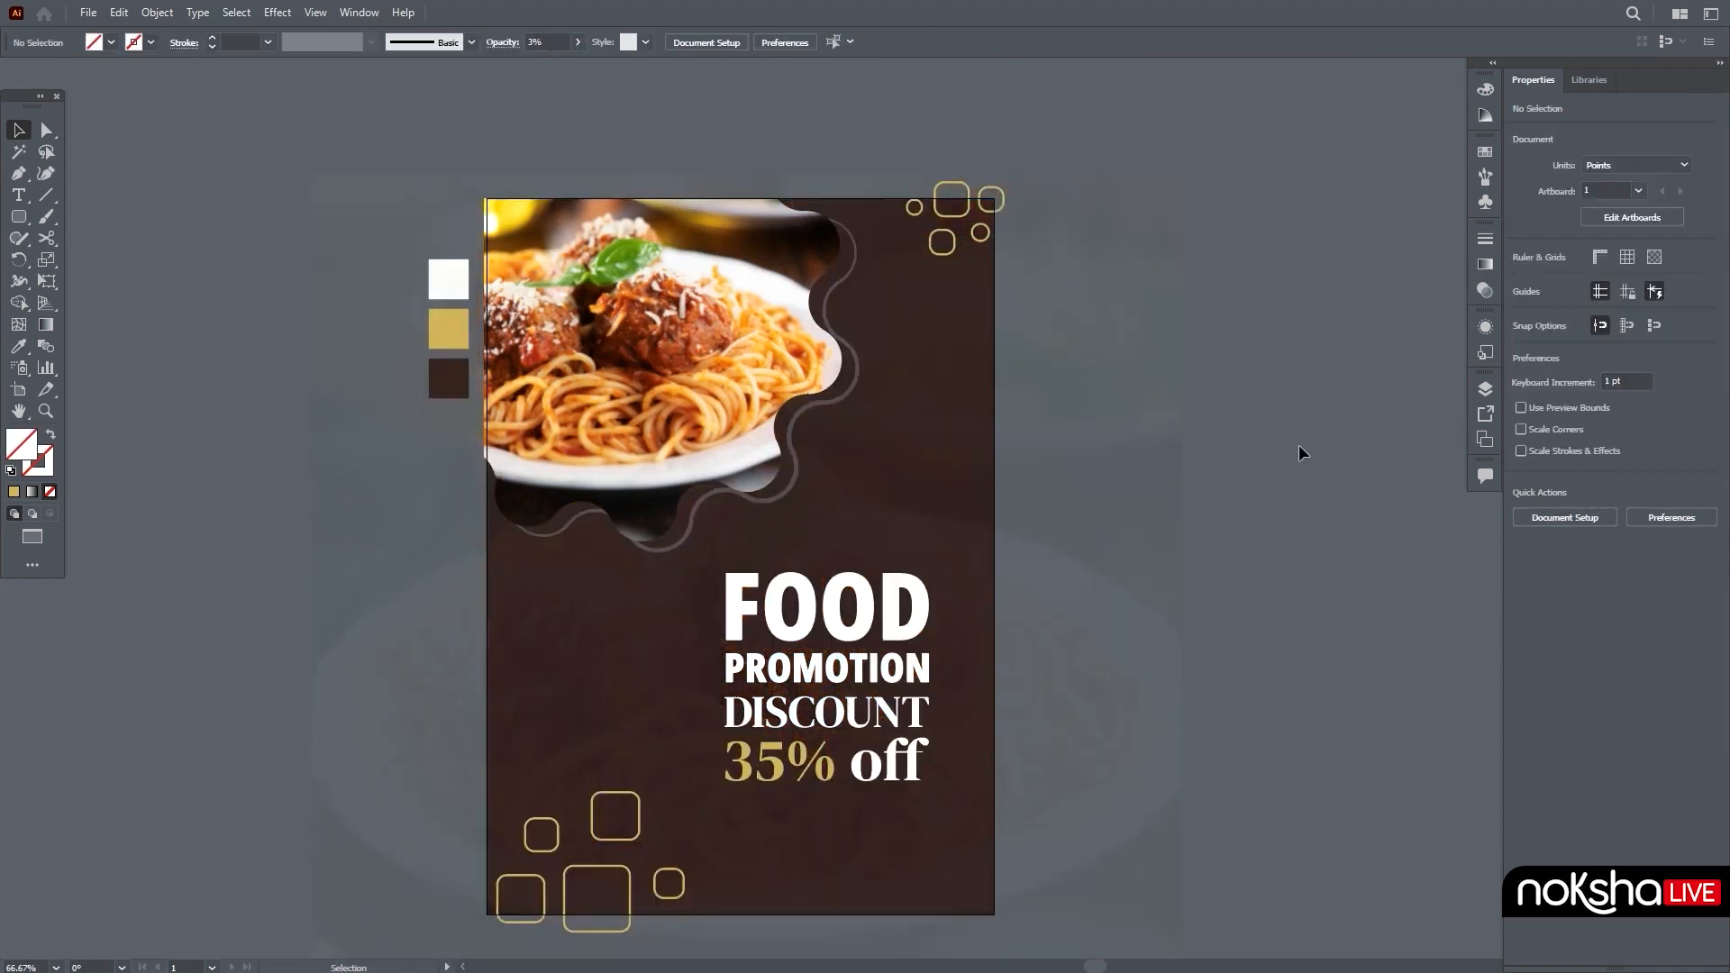
# Step: Draw a rectangle about 598 by 842 pt covering the artboard and use it as a clipping mask for all the flyer artwork
pyautogui.click(18, 217)
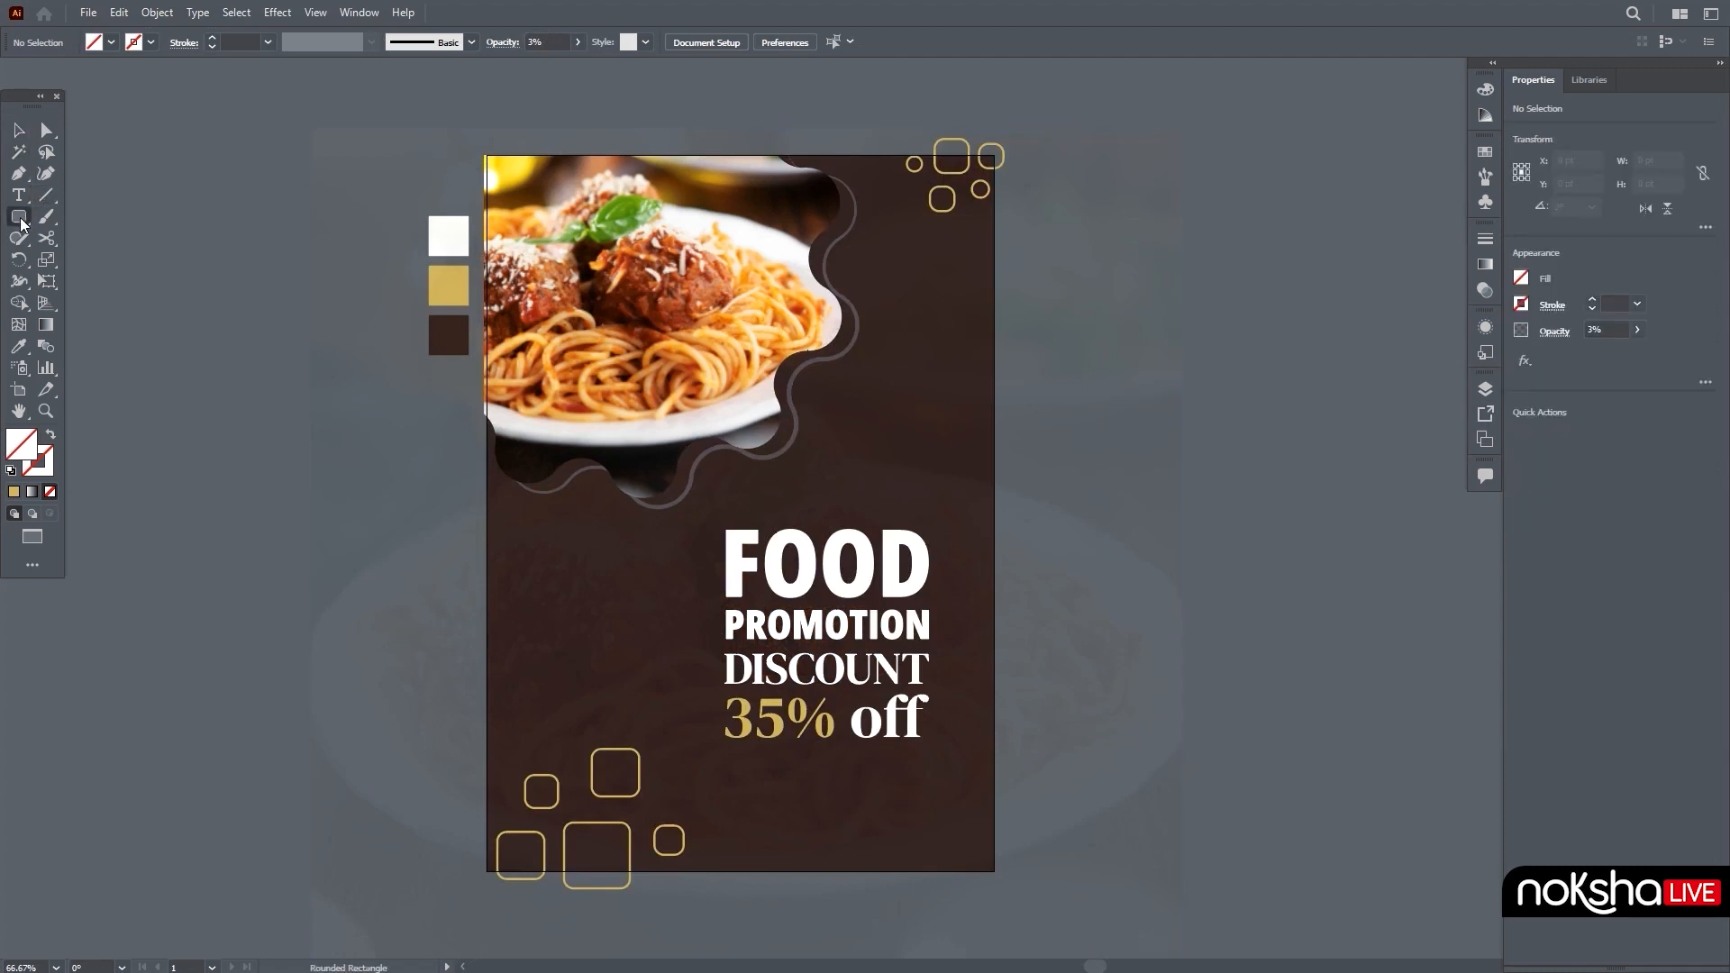
pyautogui.moveTo(488, 155); pyautogui.dragTo(994, 873)
pyautogui.press('v')
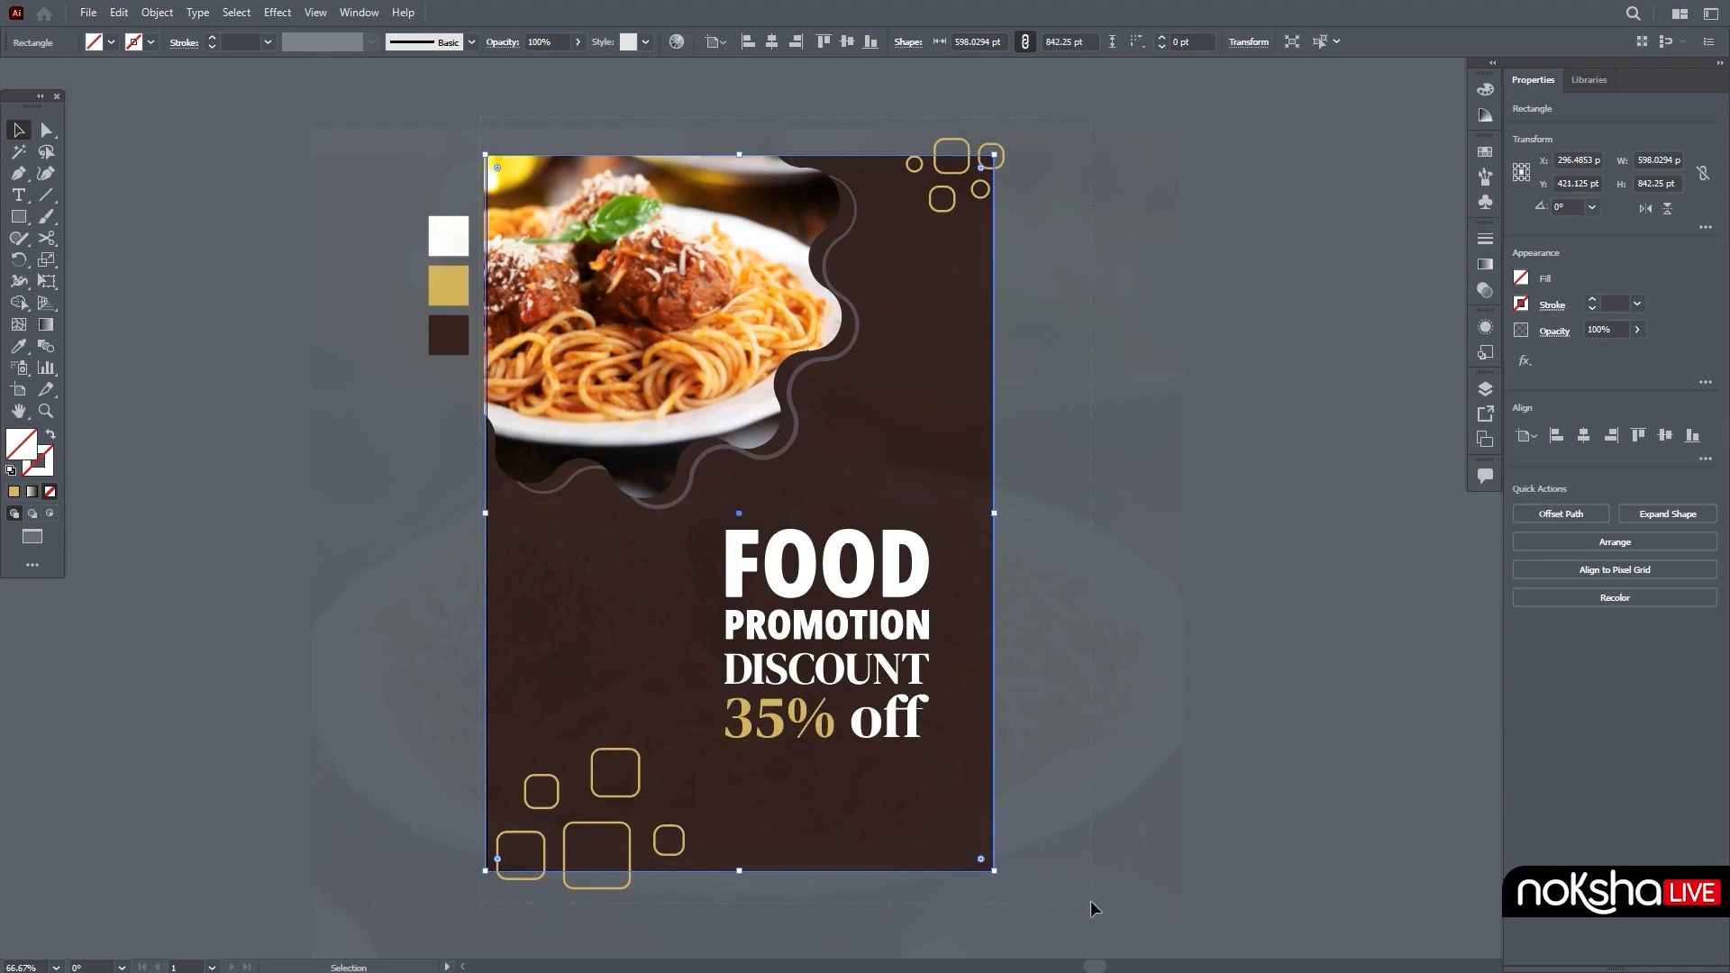
pyautogui.hotkey('ctrl', 'a')
pyautogui.hotkey('ctrl', '7')
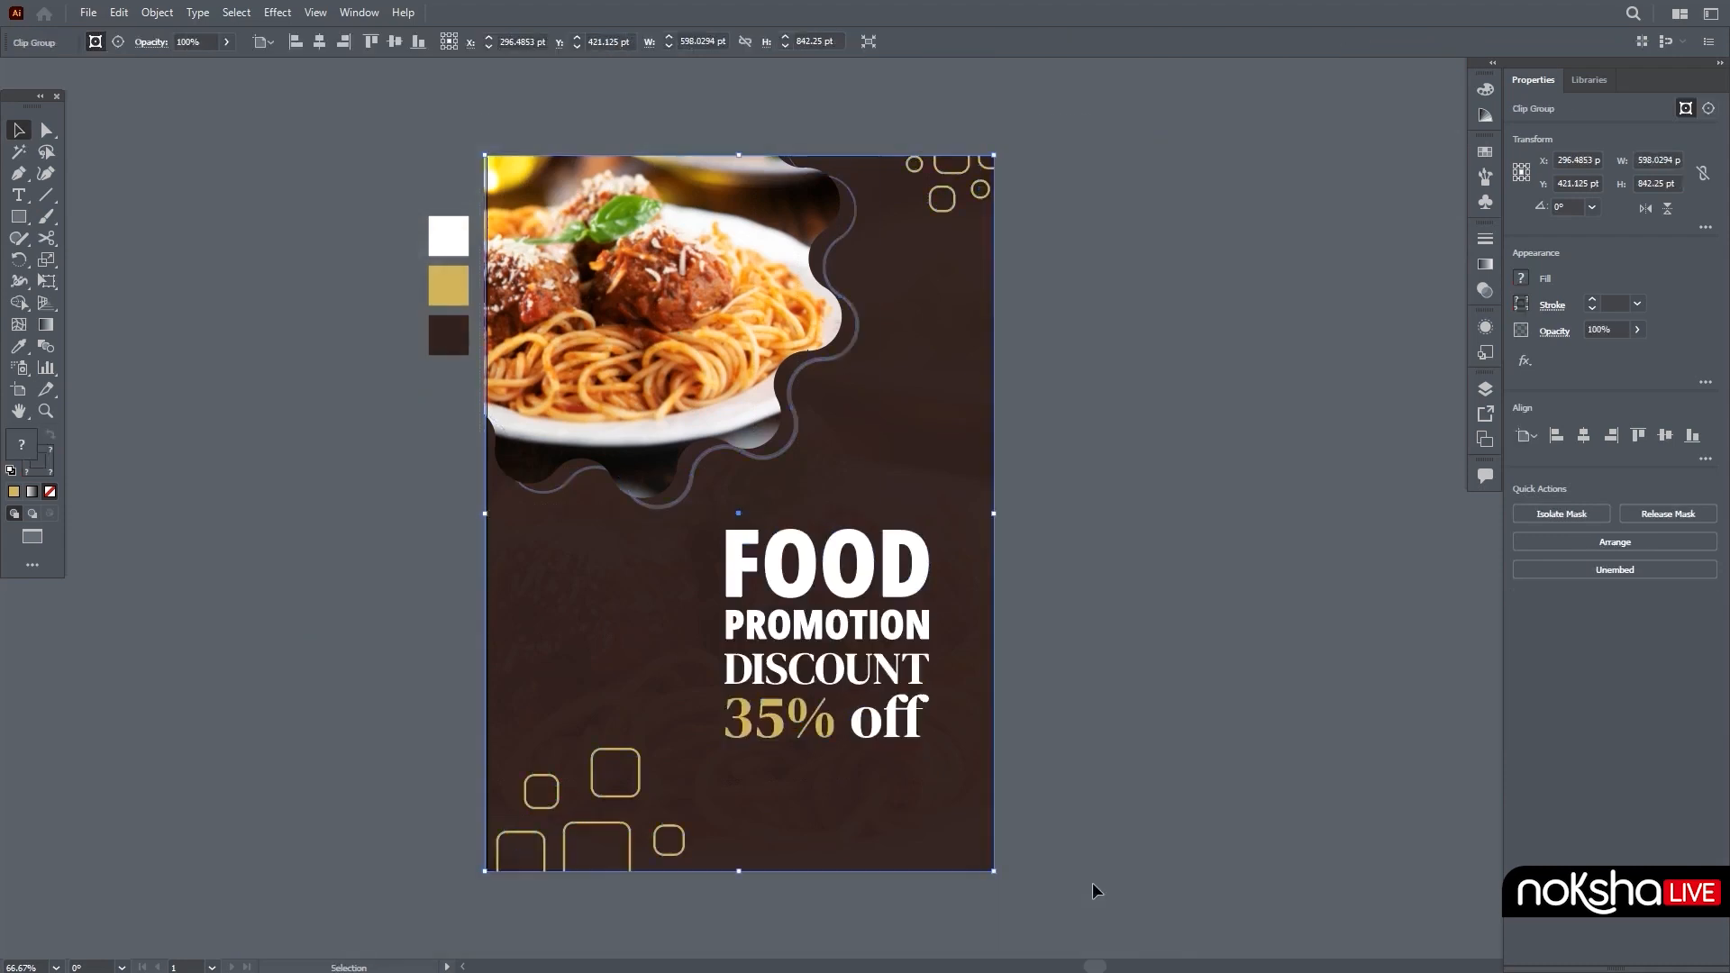
pyautogui.click(1113, 770)
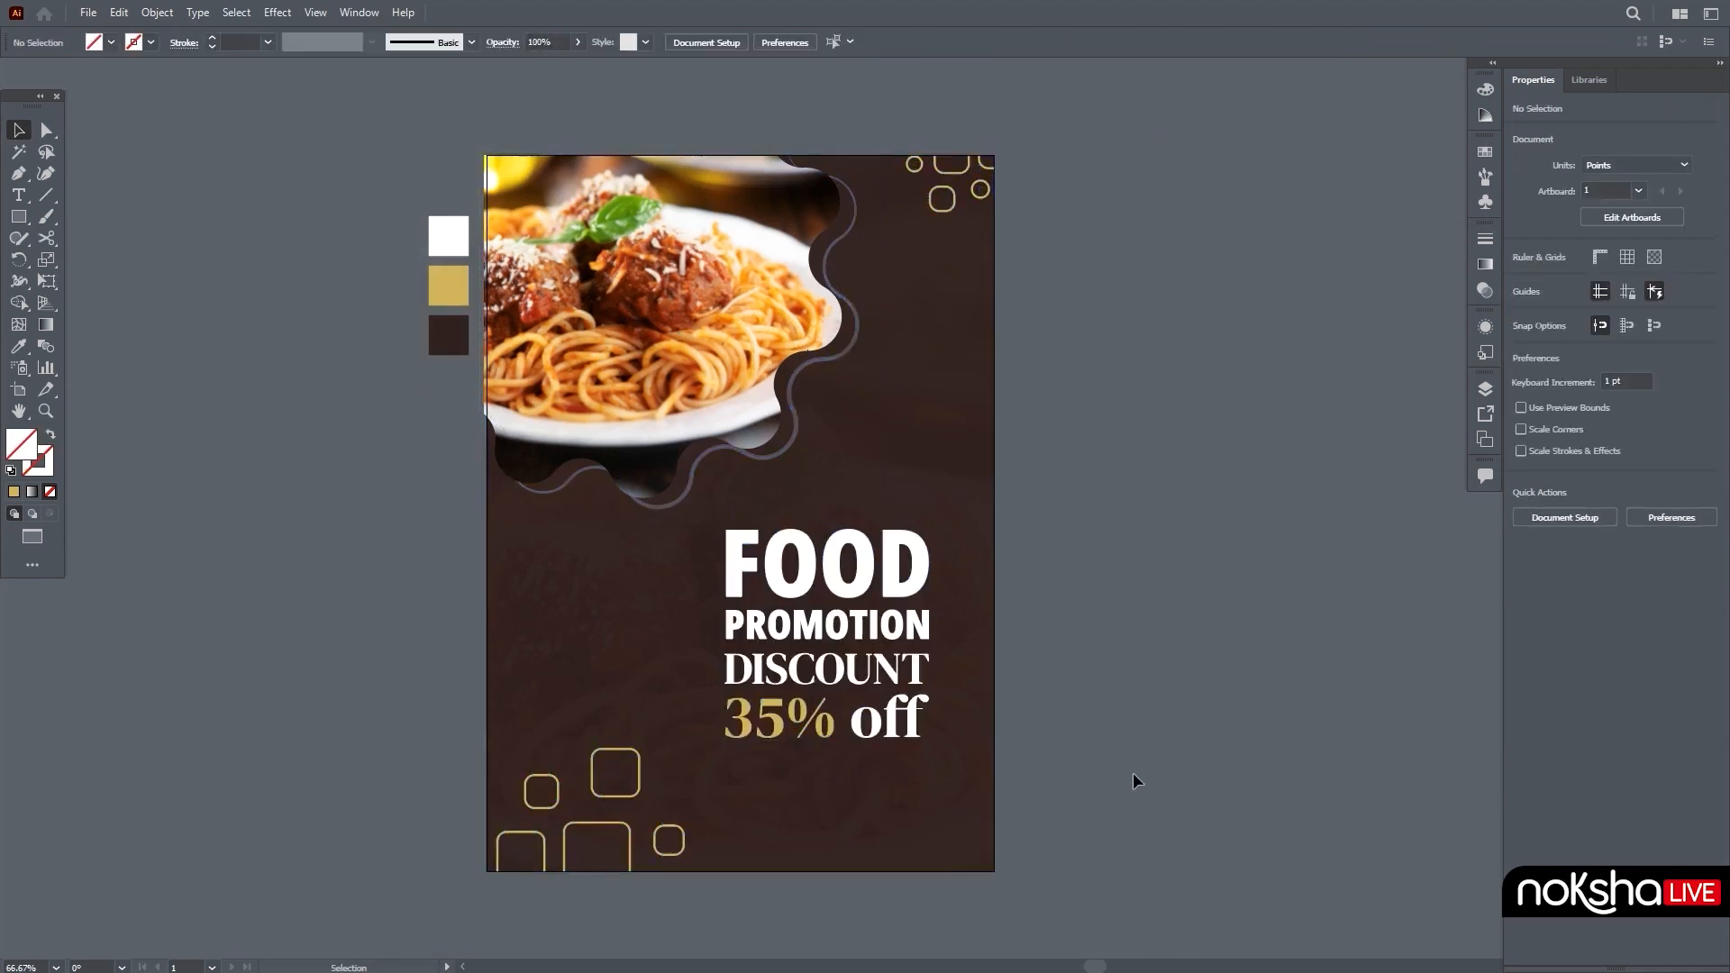
pyautogui.scroll(1, 1132, 780)
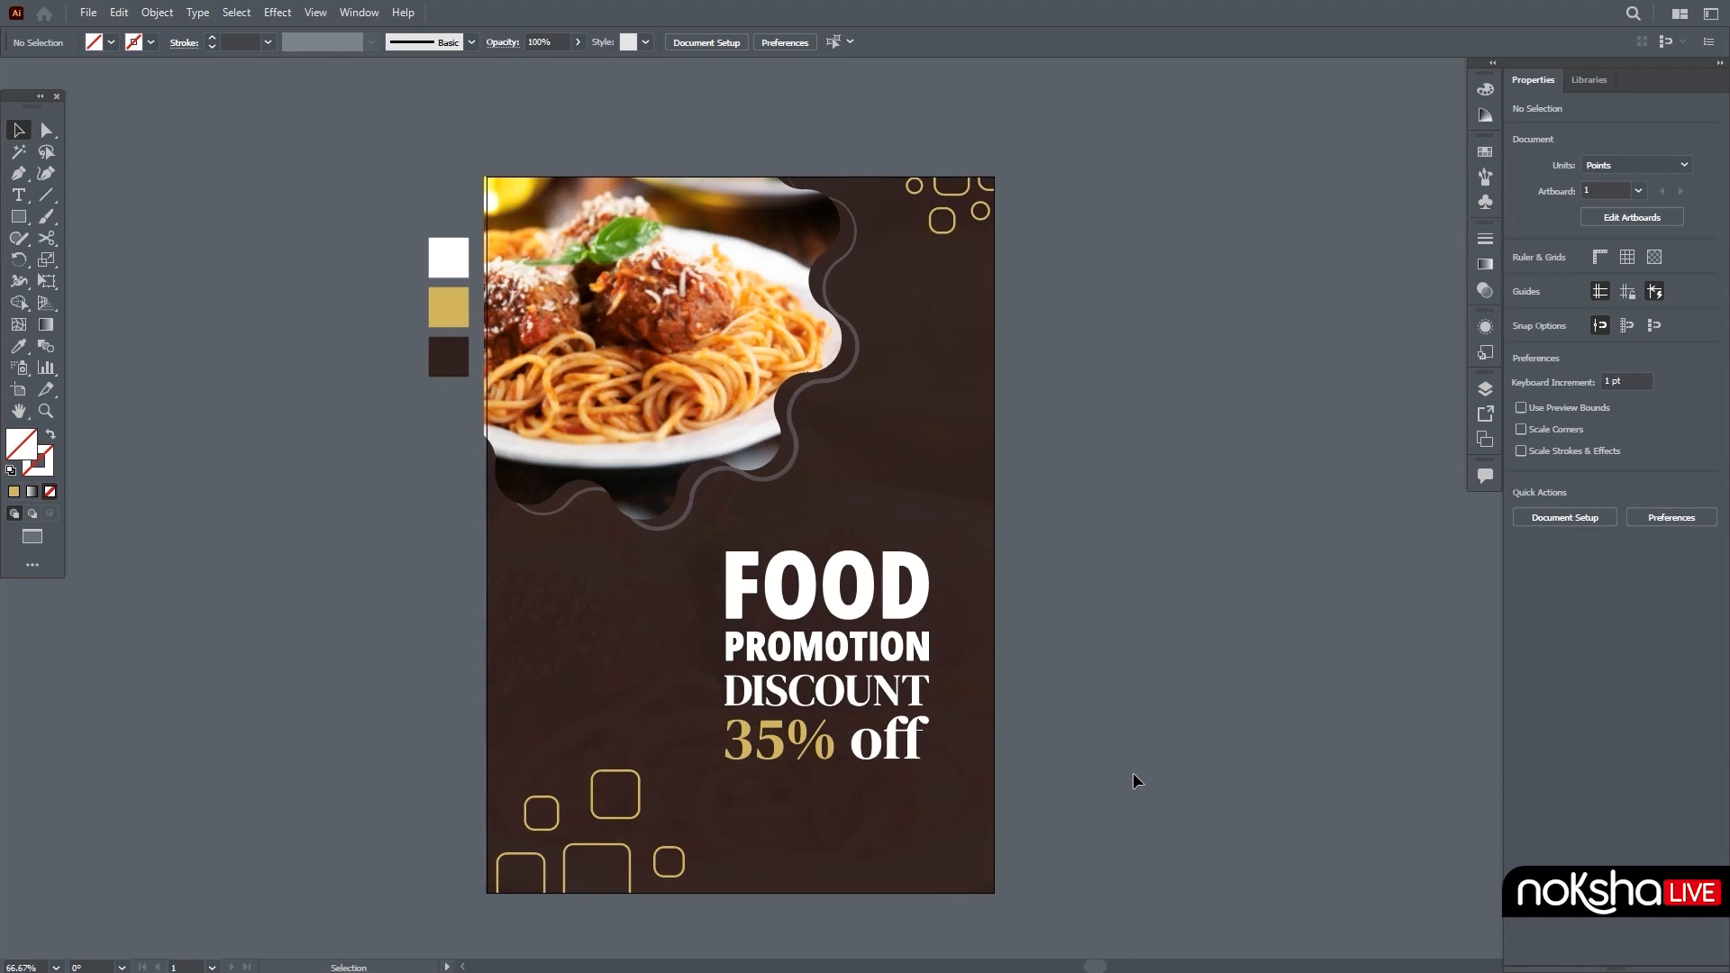